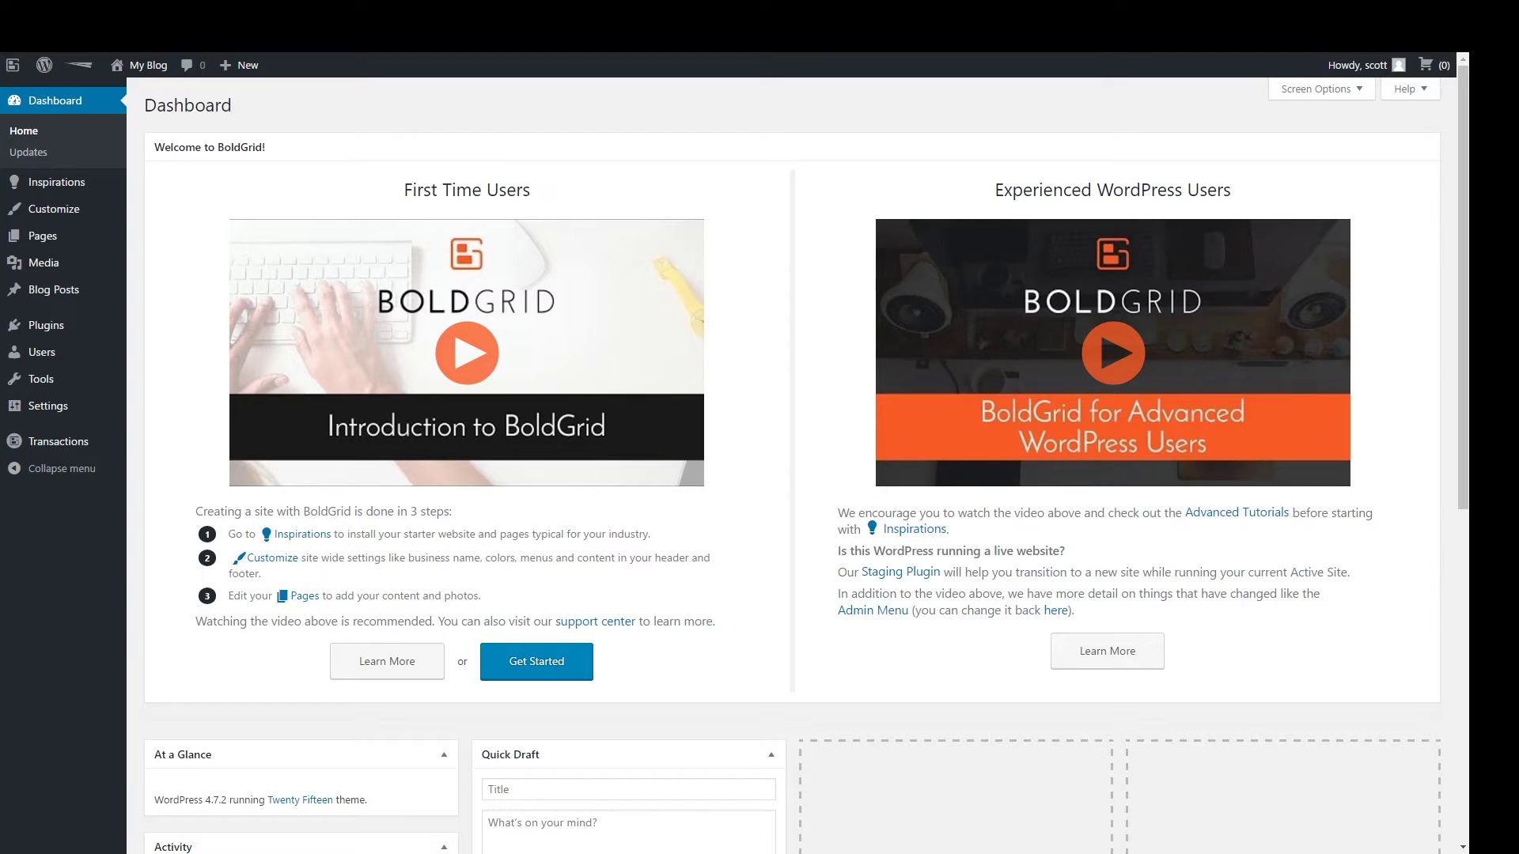
Step: Open the BoldGrid Inspirations starter-site gallery from the Dashboard
{"action": "left_click", "coordinate": [68, 185]}
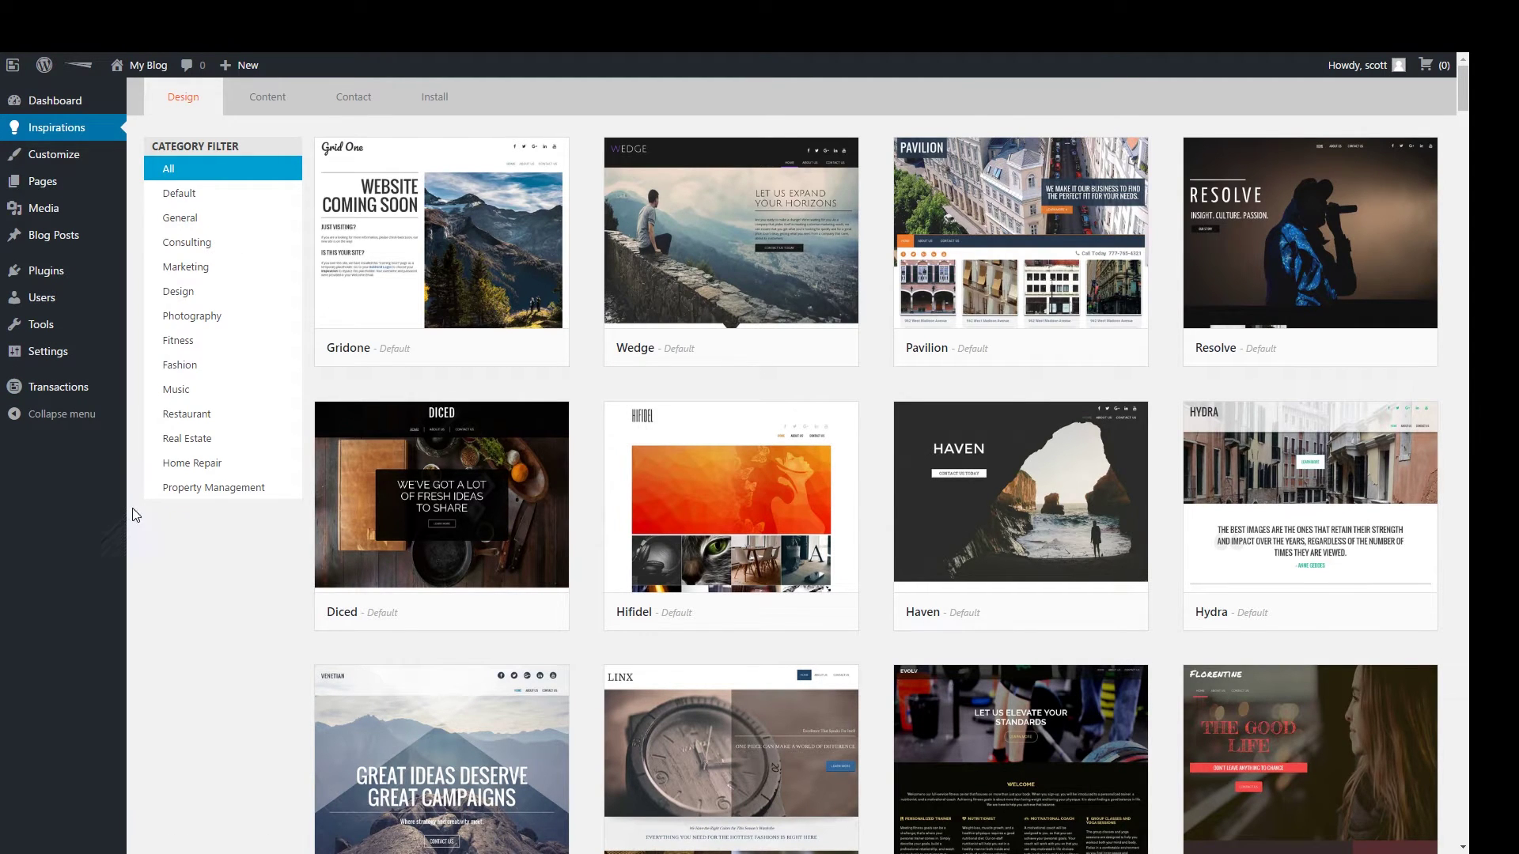
Step: Filter the Inspirations design gallery to Fitness themes and inspect the Wedge thumbnail
{"action": "left_click", "coordinate": [189, 345]}
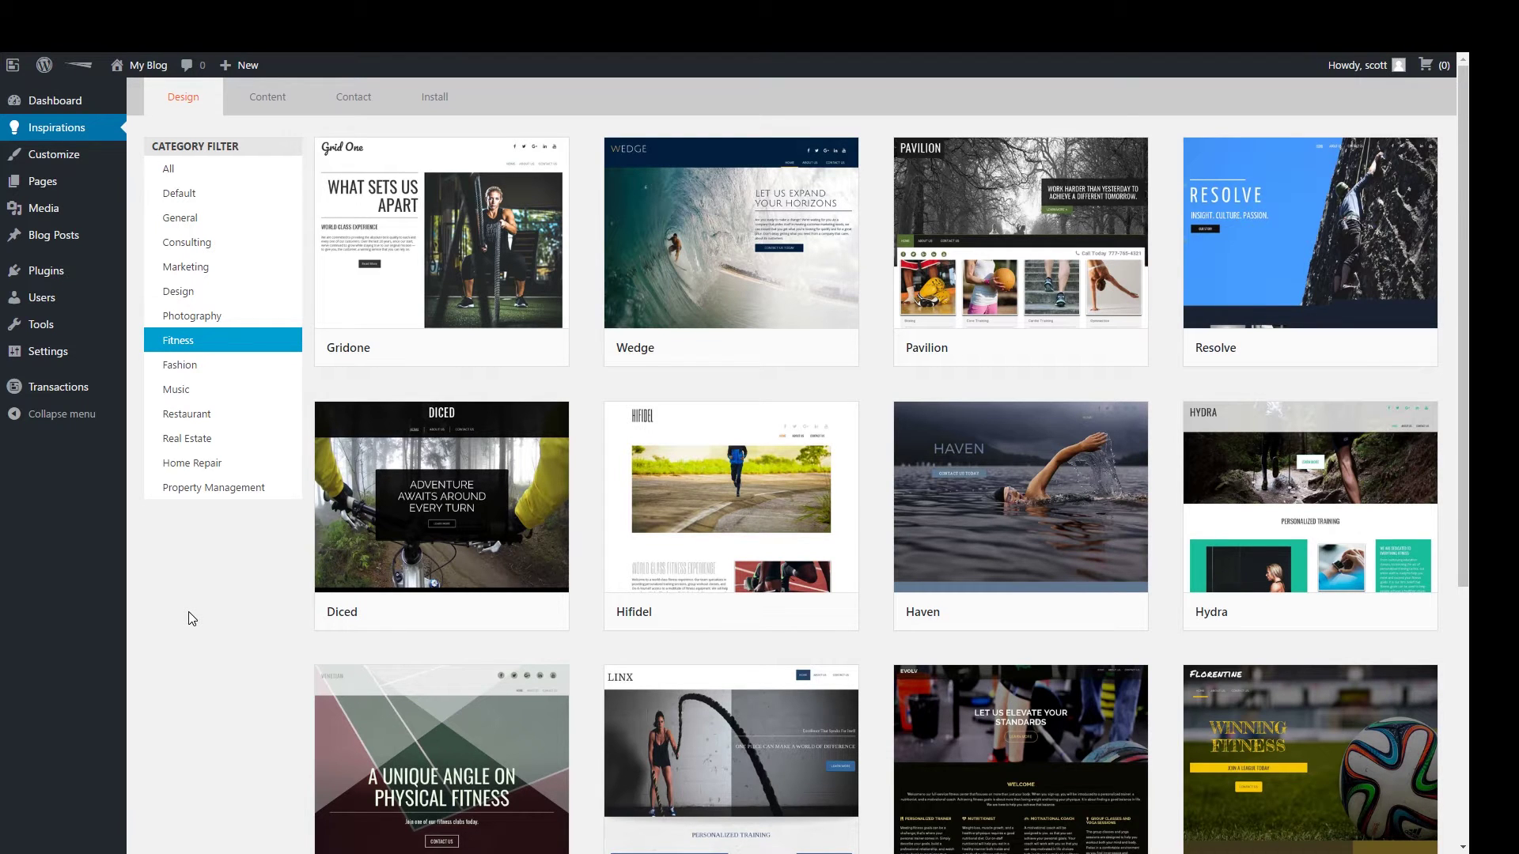
{"action": "mouse_move", "coordinate": [719, 268]}
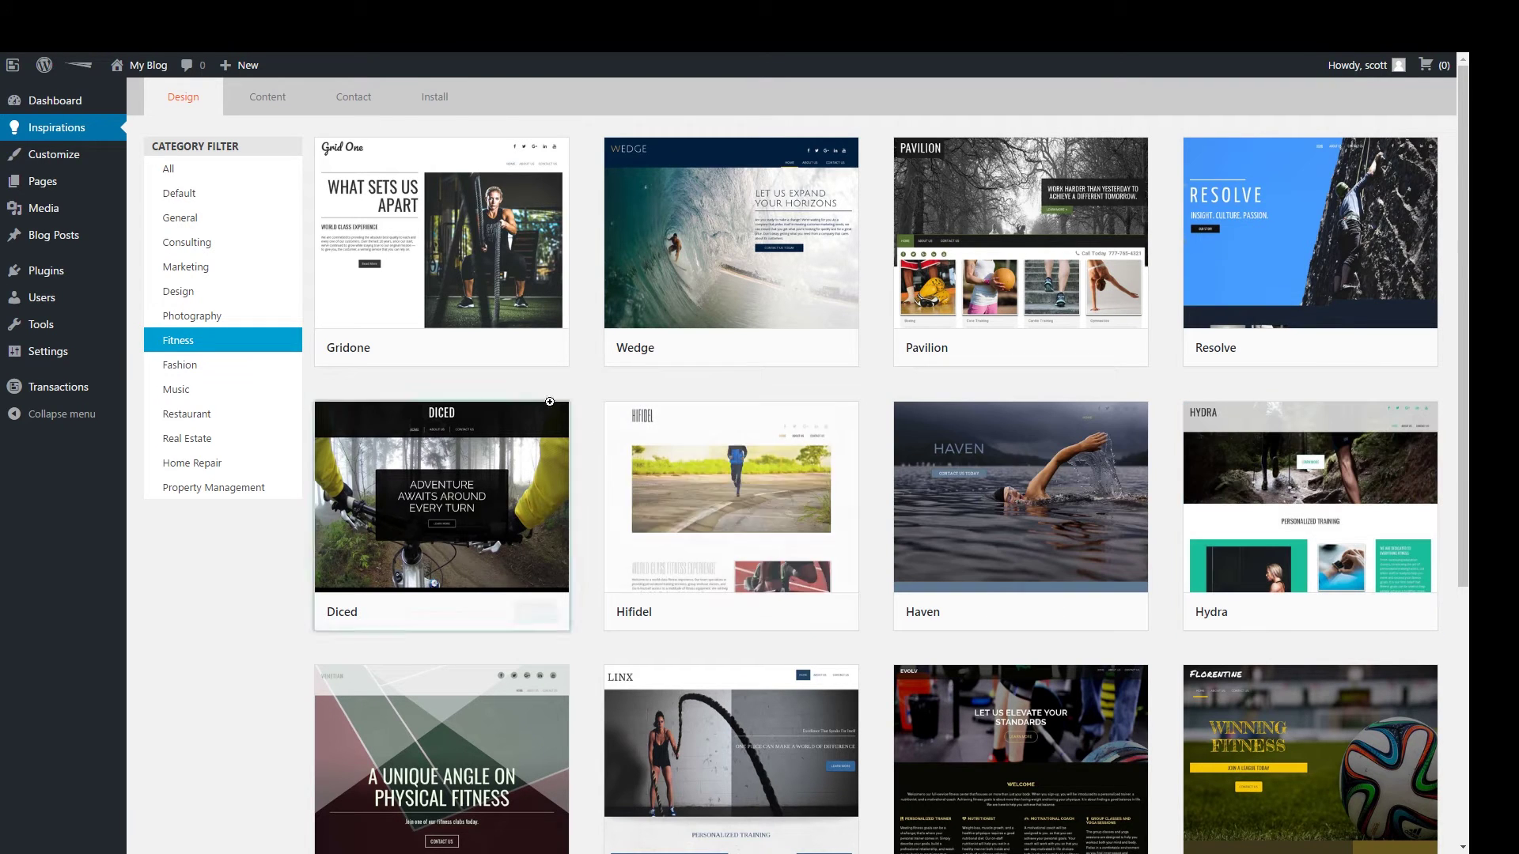
{"action": "mouse_move", "coordinate": [478, 343]}
{"action": "mouse_move", "coordinate": [726, 218]}
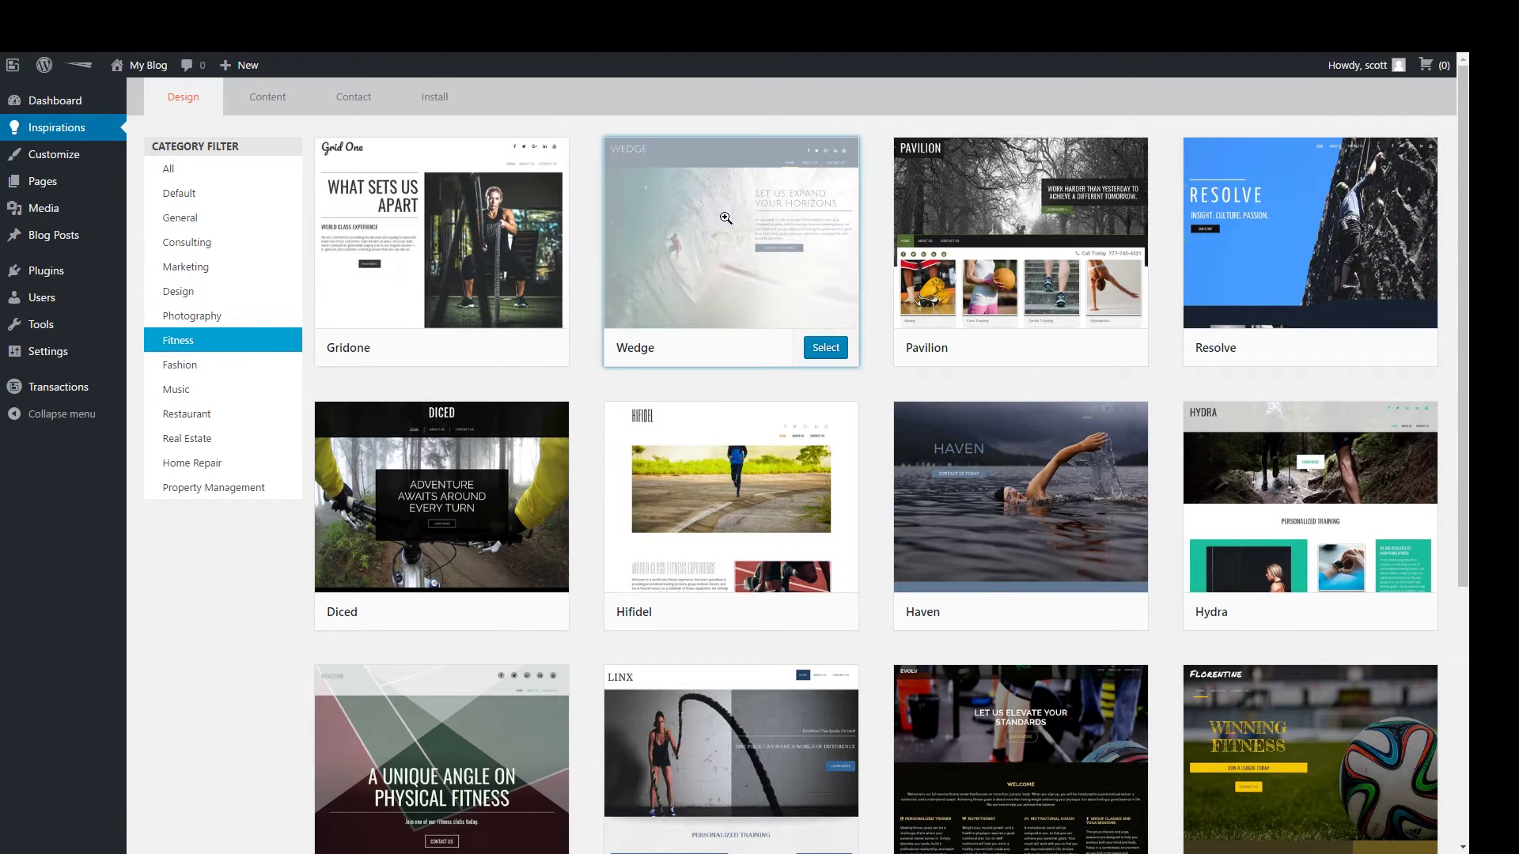
Step: Choose the Wedge design and preview its About Us and Contact Us pages
{"action": "left_click", "coordinate": [824, 352]}
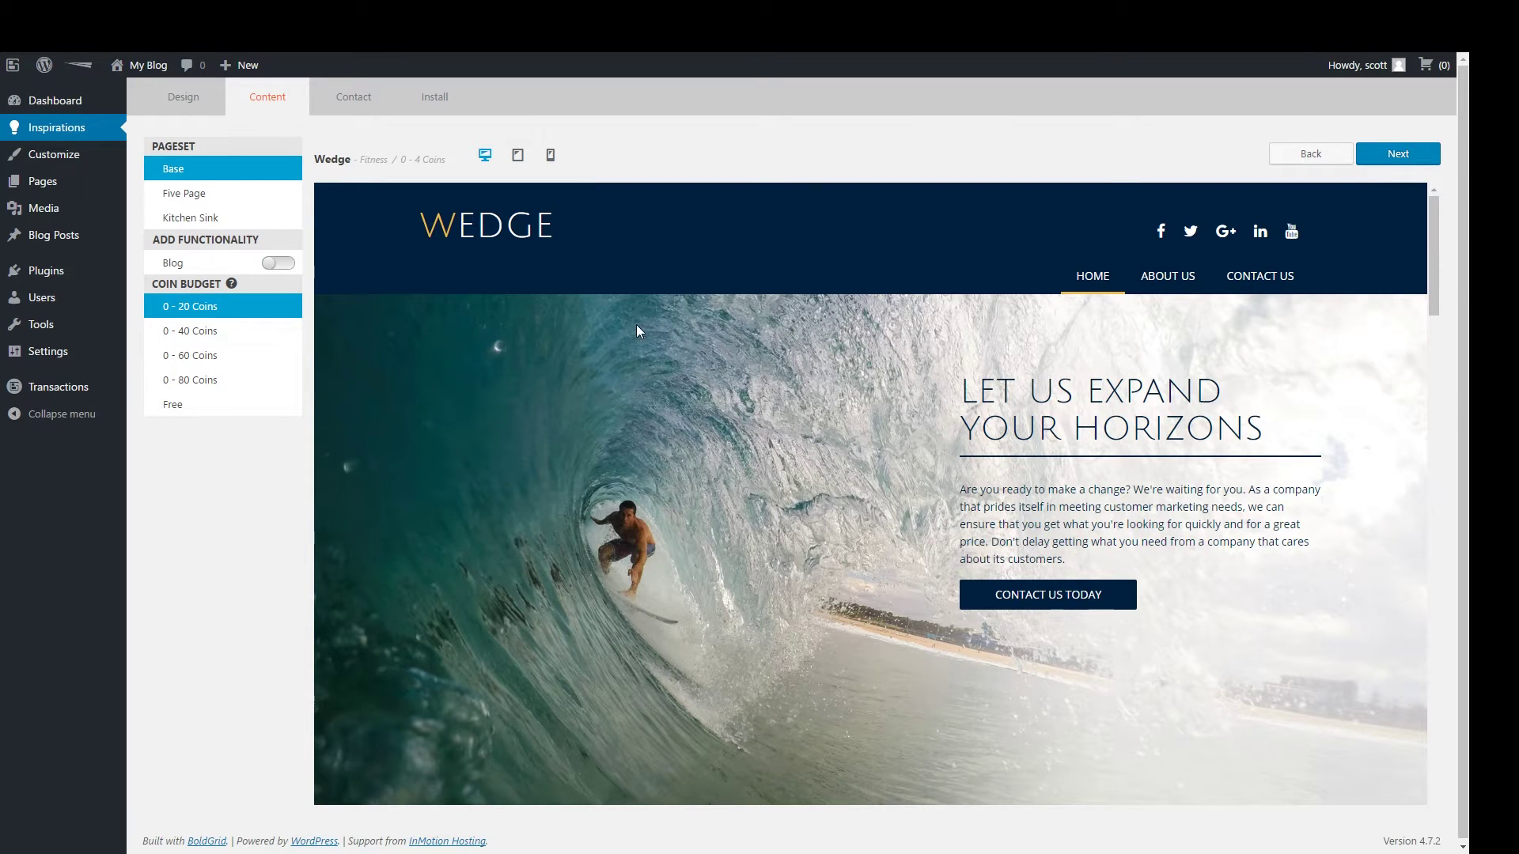
{"action": "left_click", "coordinate": [1184, 282]}
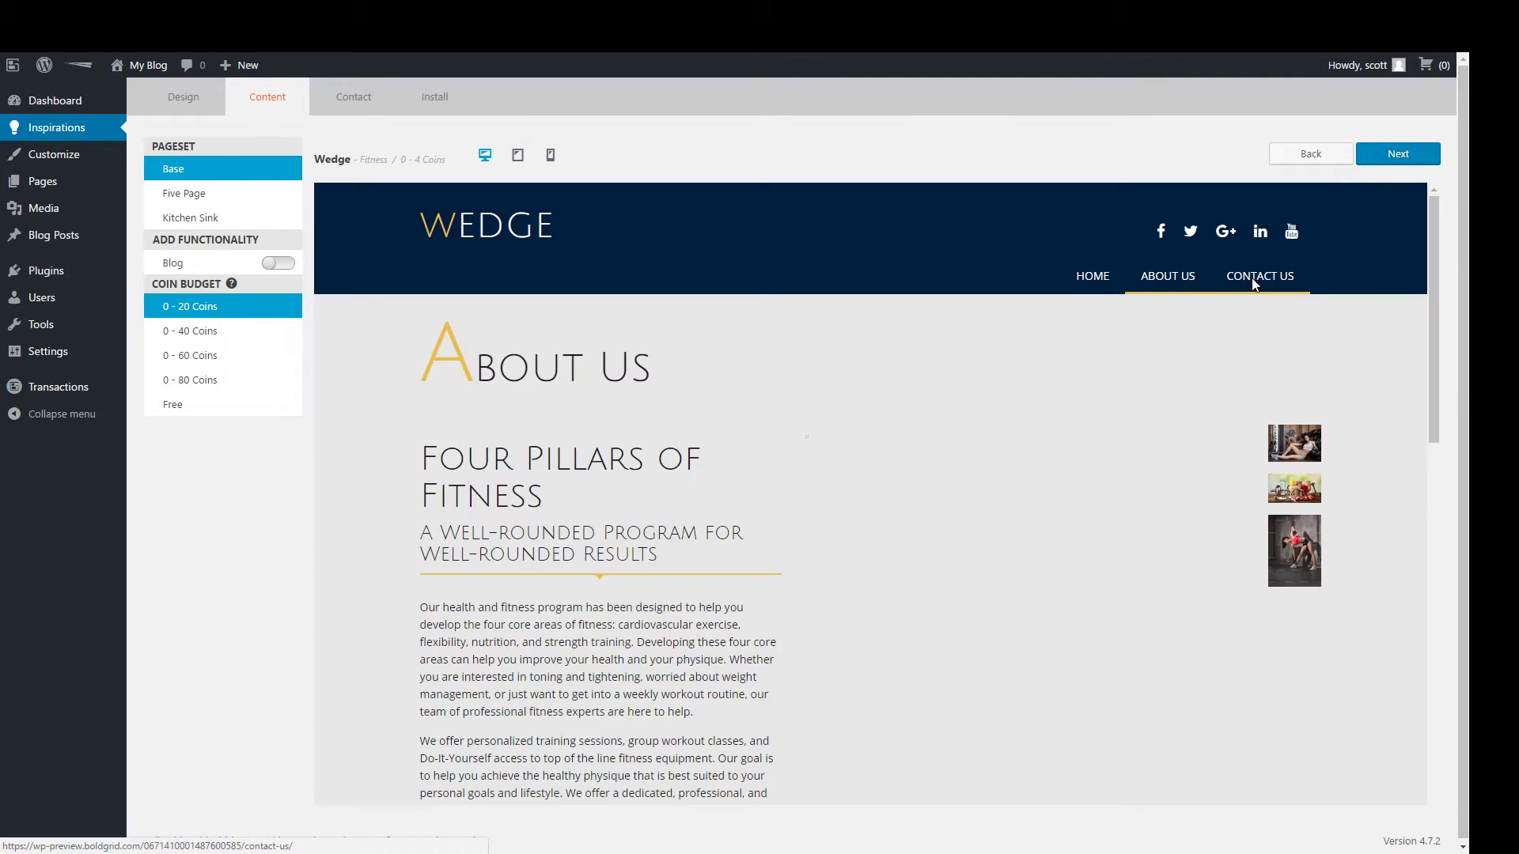
{"action": "left_click", "coordinate": [1254, 285]}
{"action": "left_click", "coordinate": [1100, 288]}
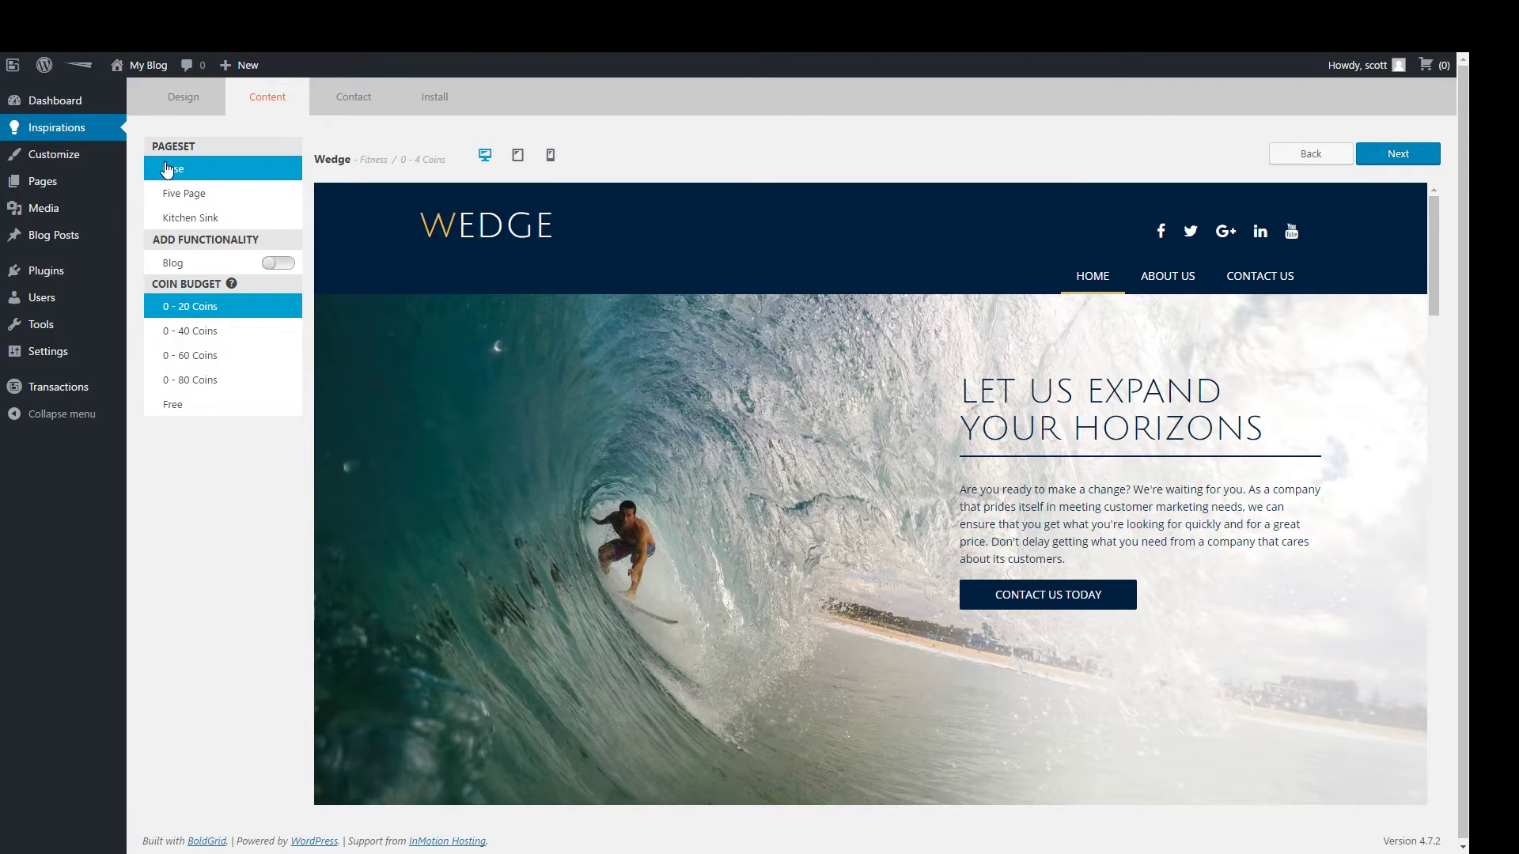
Step: Set the pageset to Base after trying Kitchen Sink, and enable Blog
{"action": "left_click", "coordinate": [185, 219]}
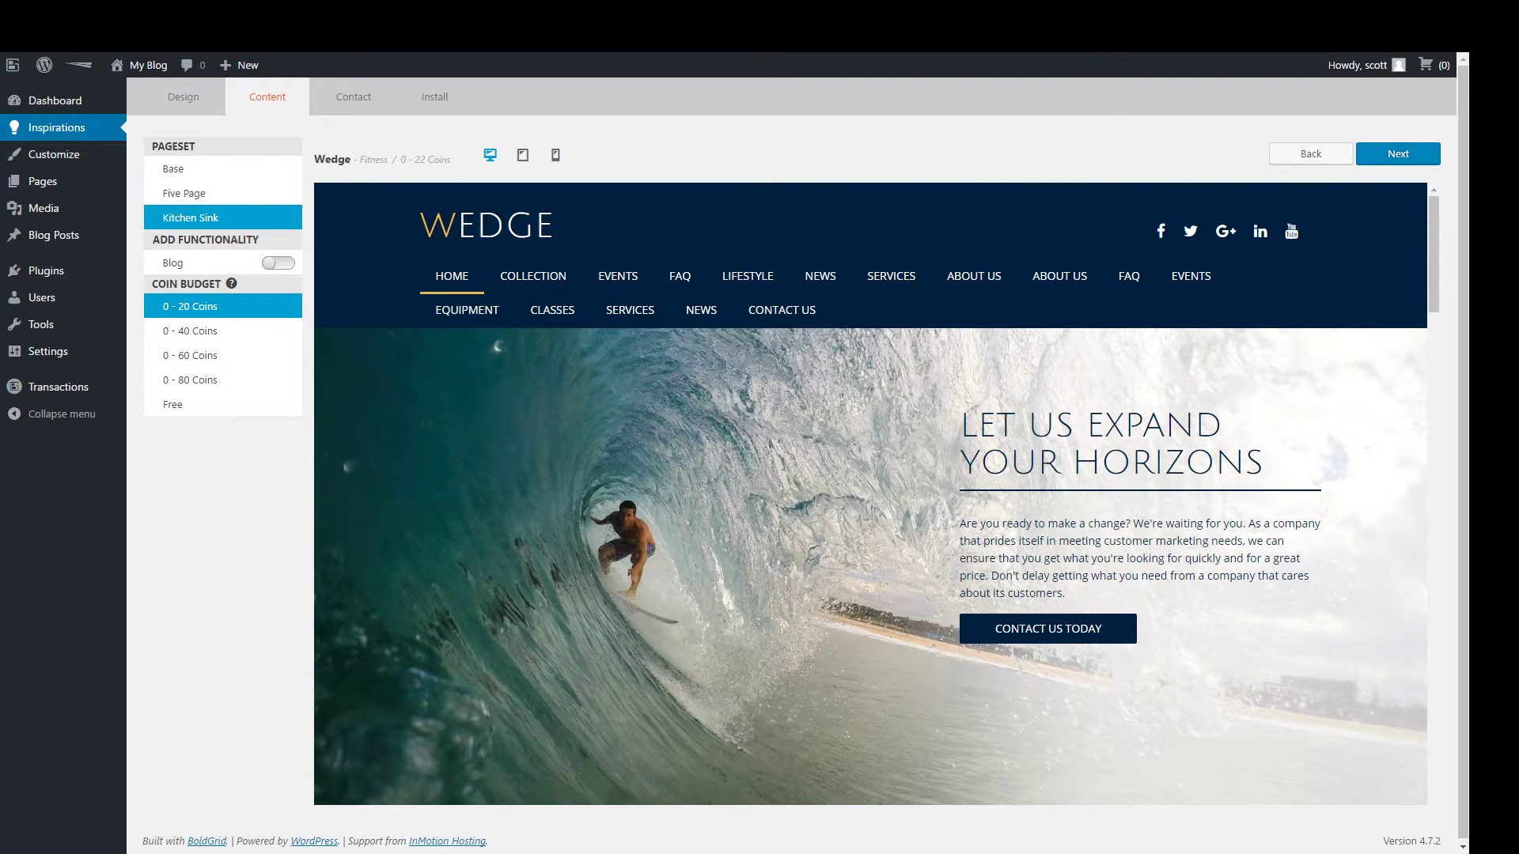
{"action": "left_click", "coordinate": [182, 169]}
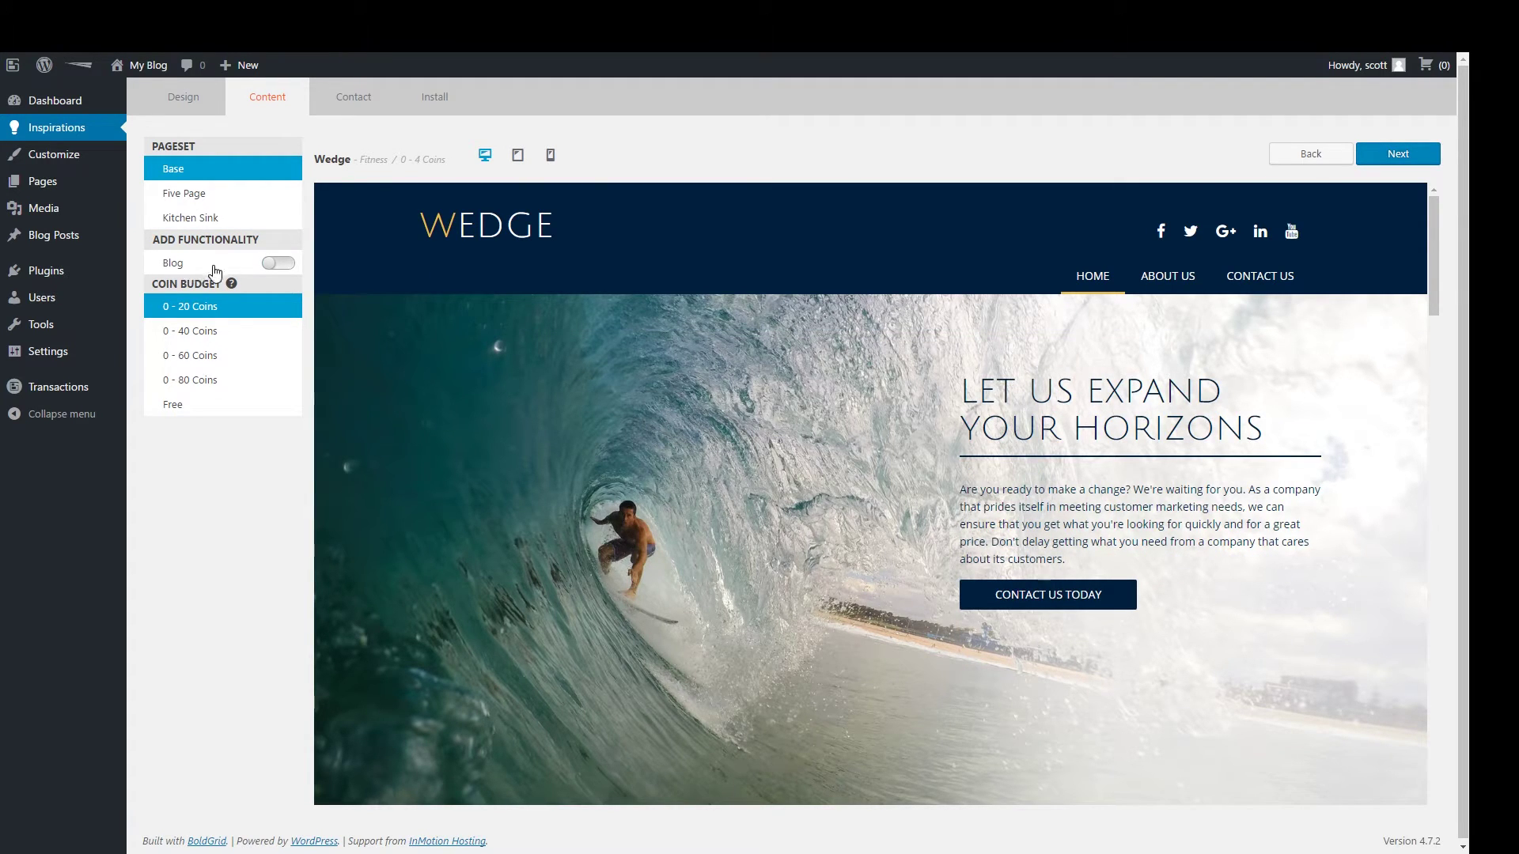
{"action": "left_click", "coordinate": [279, 263]}
{"action": "left_click", "coordinate": [518, 156]}
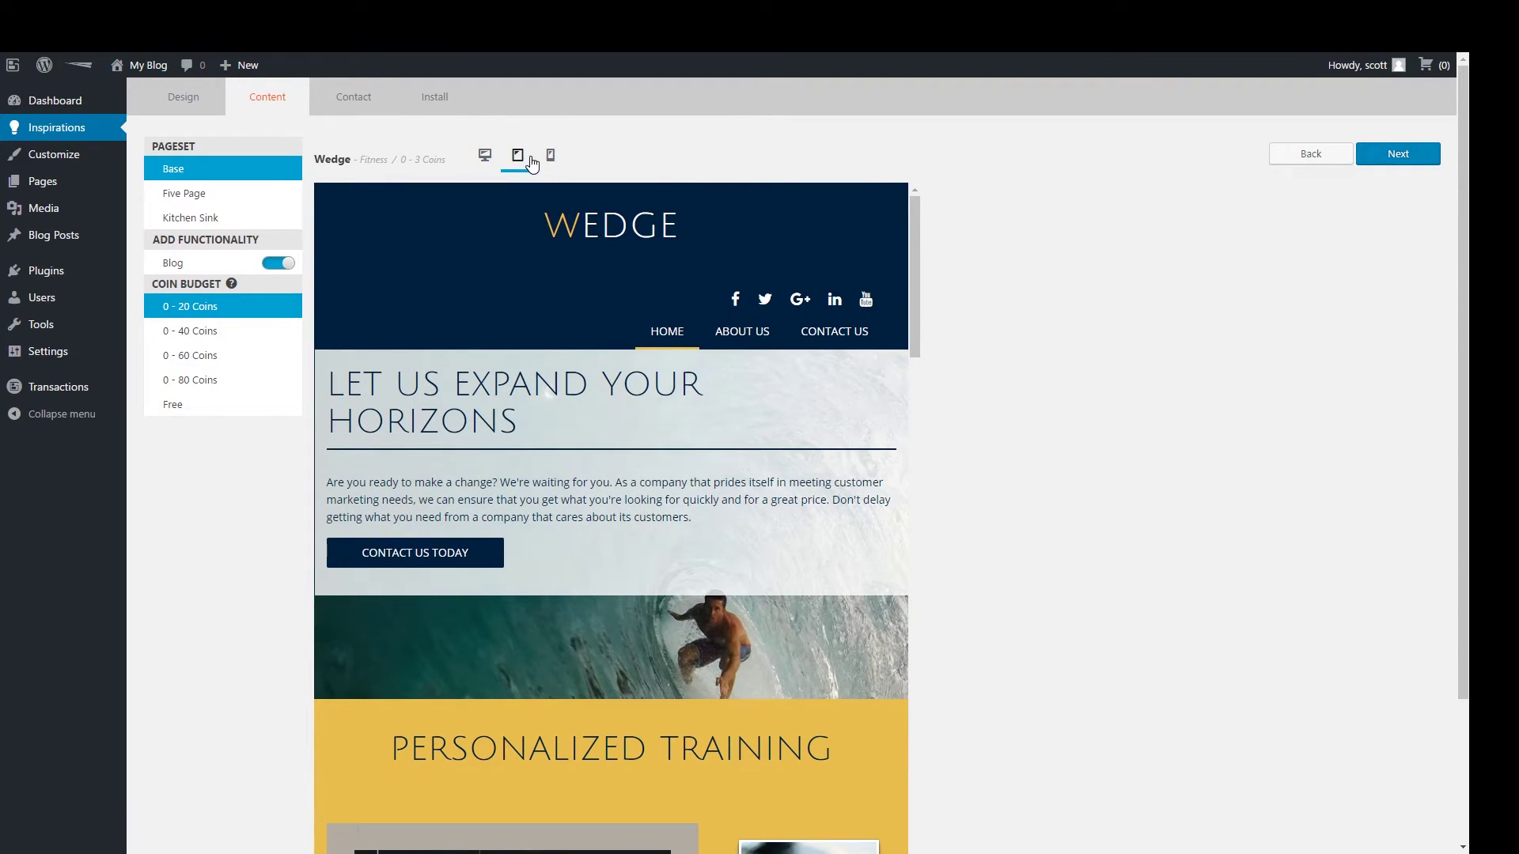
{"action": "left_click", "coordinate": [551, 162]}
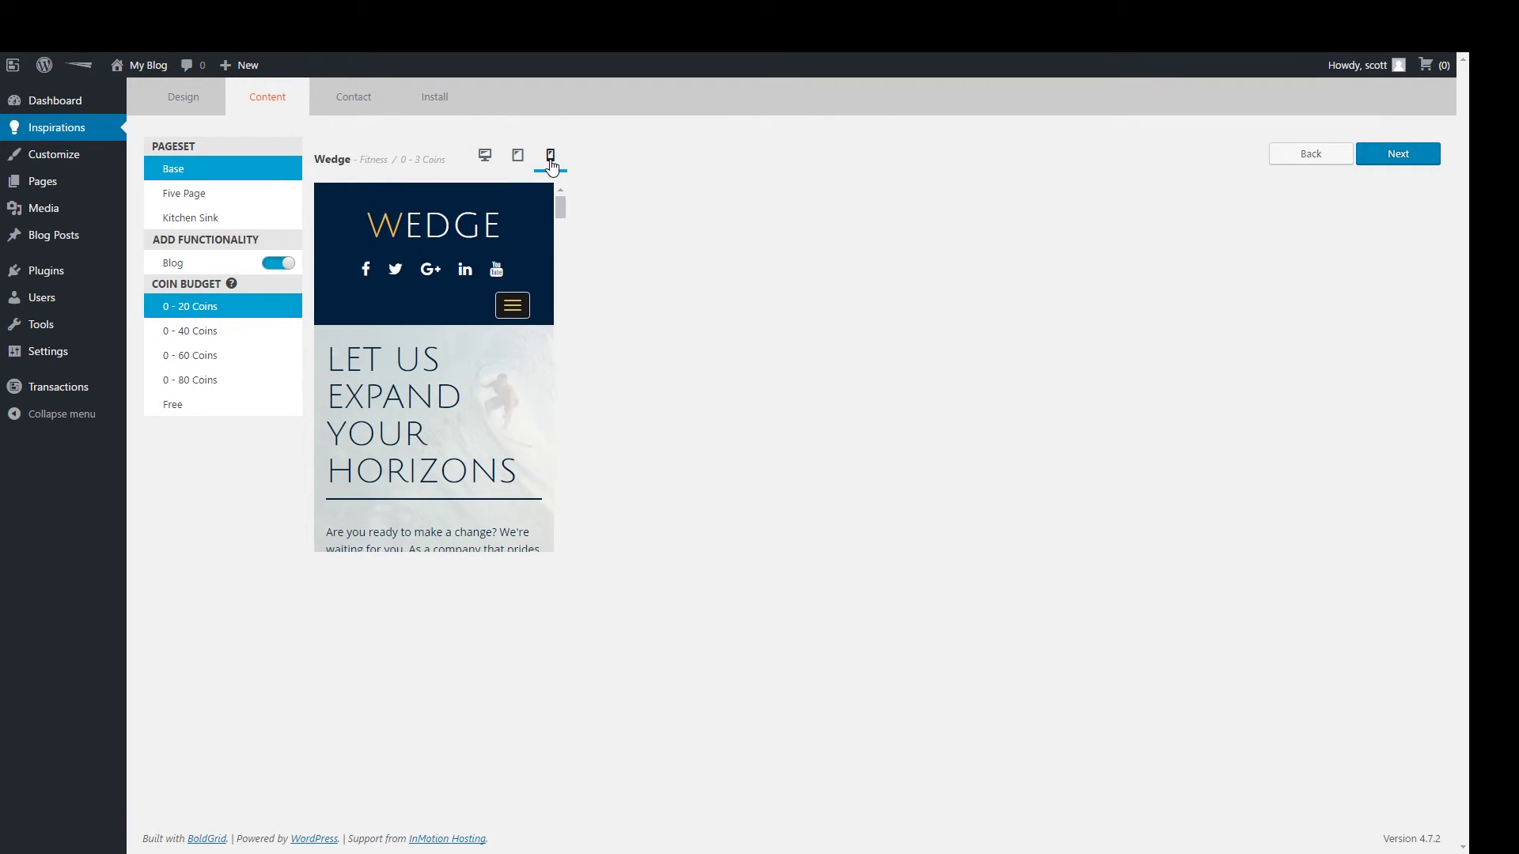
{"action": "left_click", "coordinate": [485, 155]}
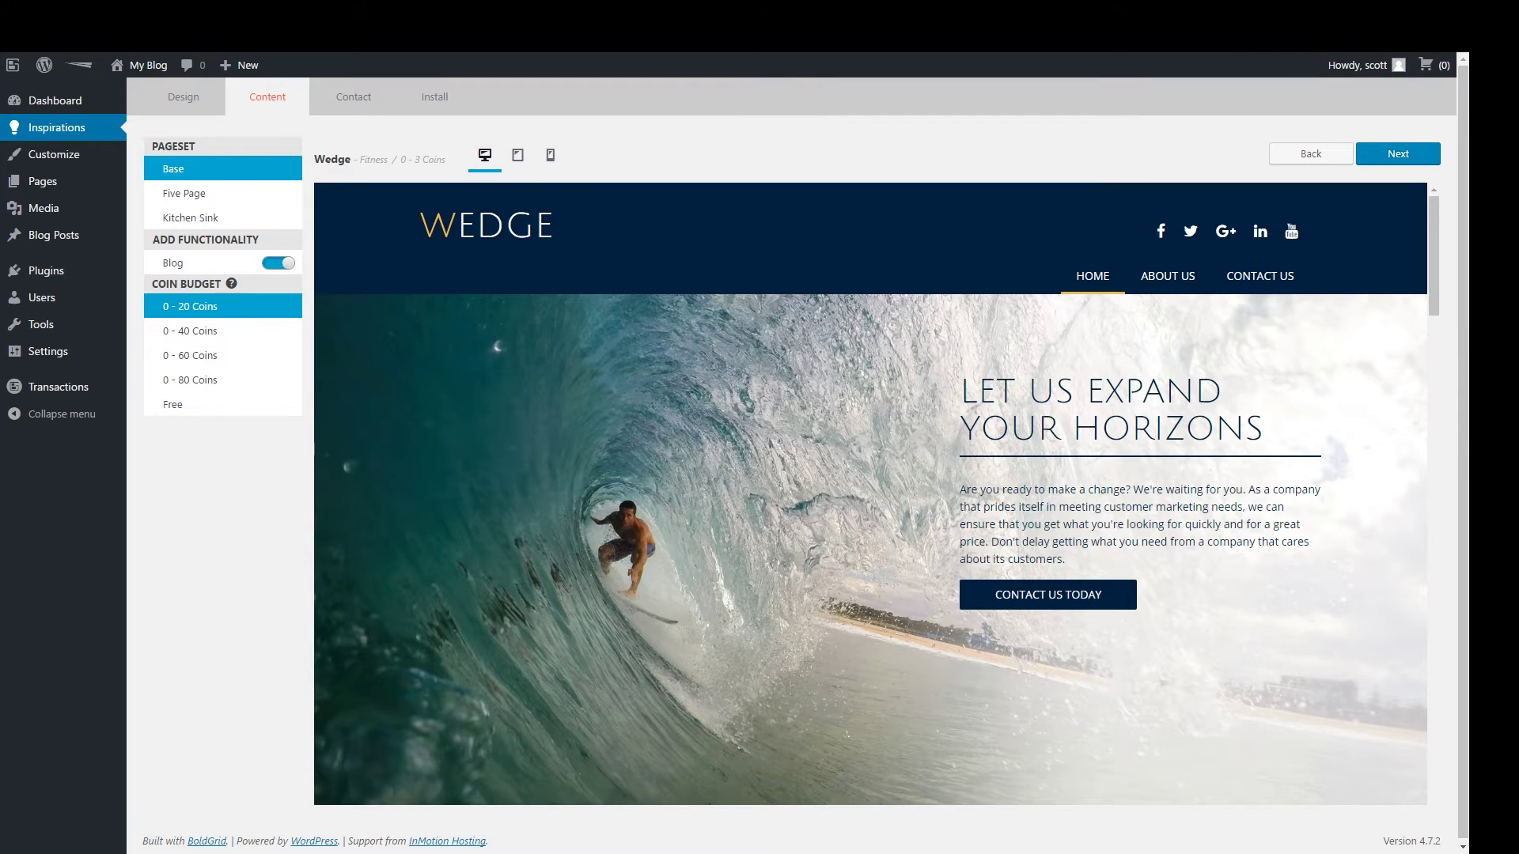
{"action": "left_click", "coordinate": [177, 104]}
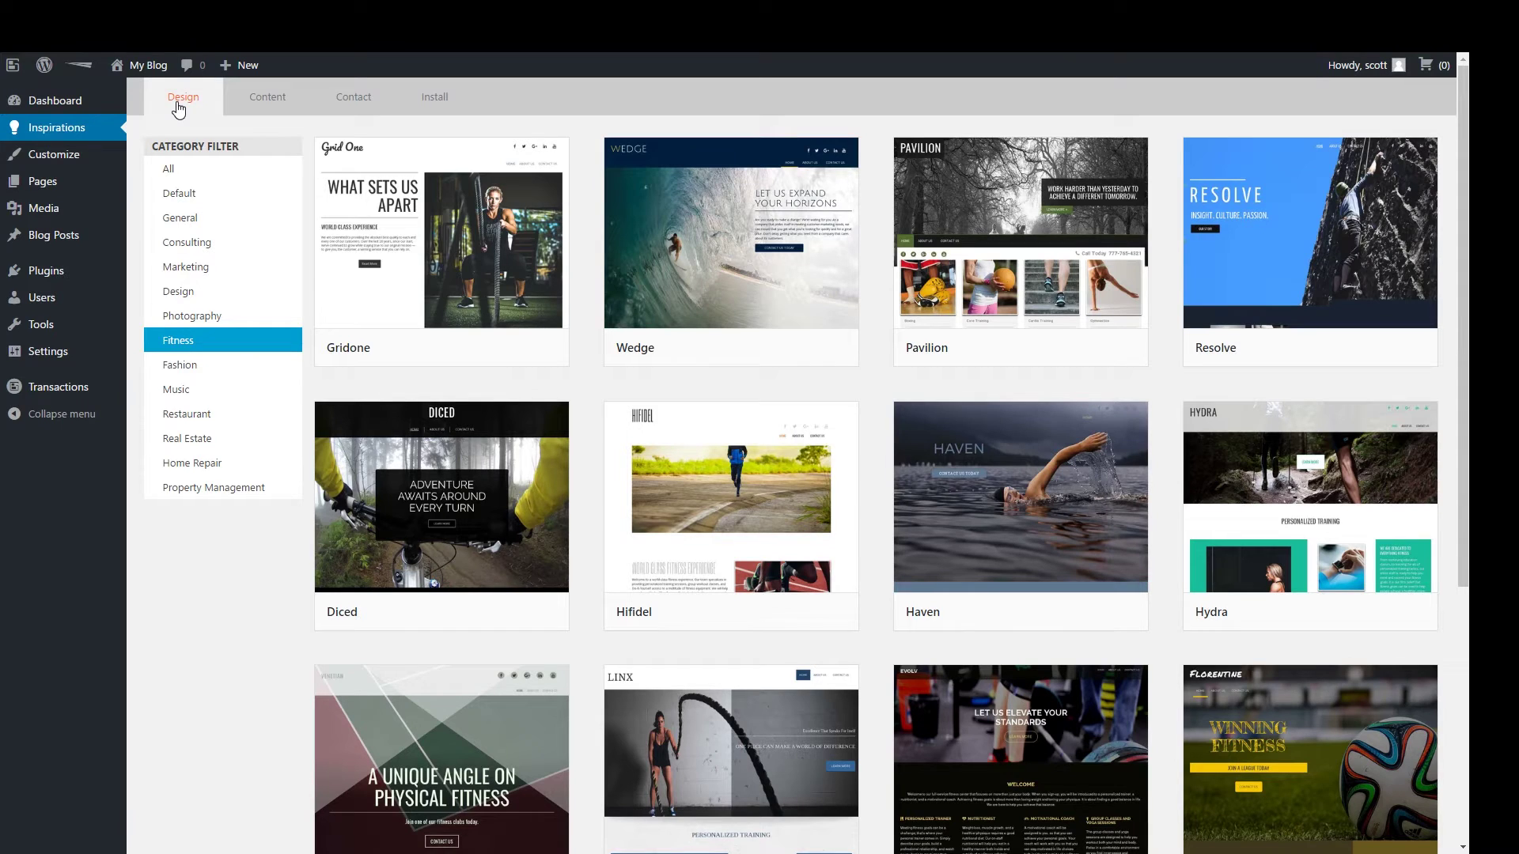
{"action": "left_click", "coordinate": [823, 352]}
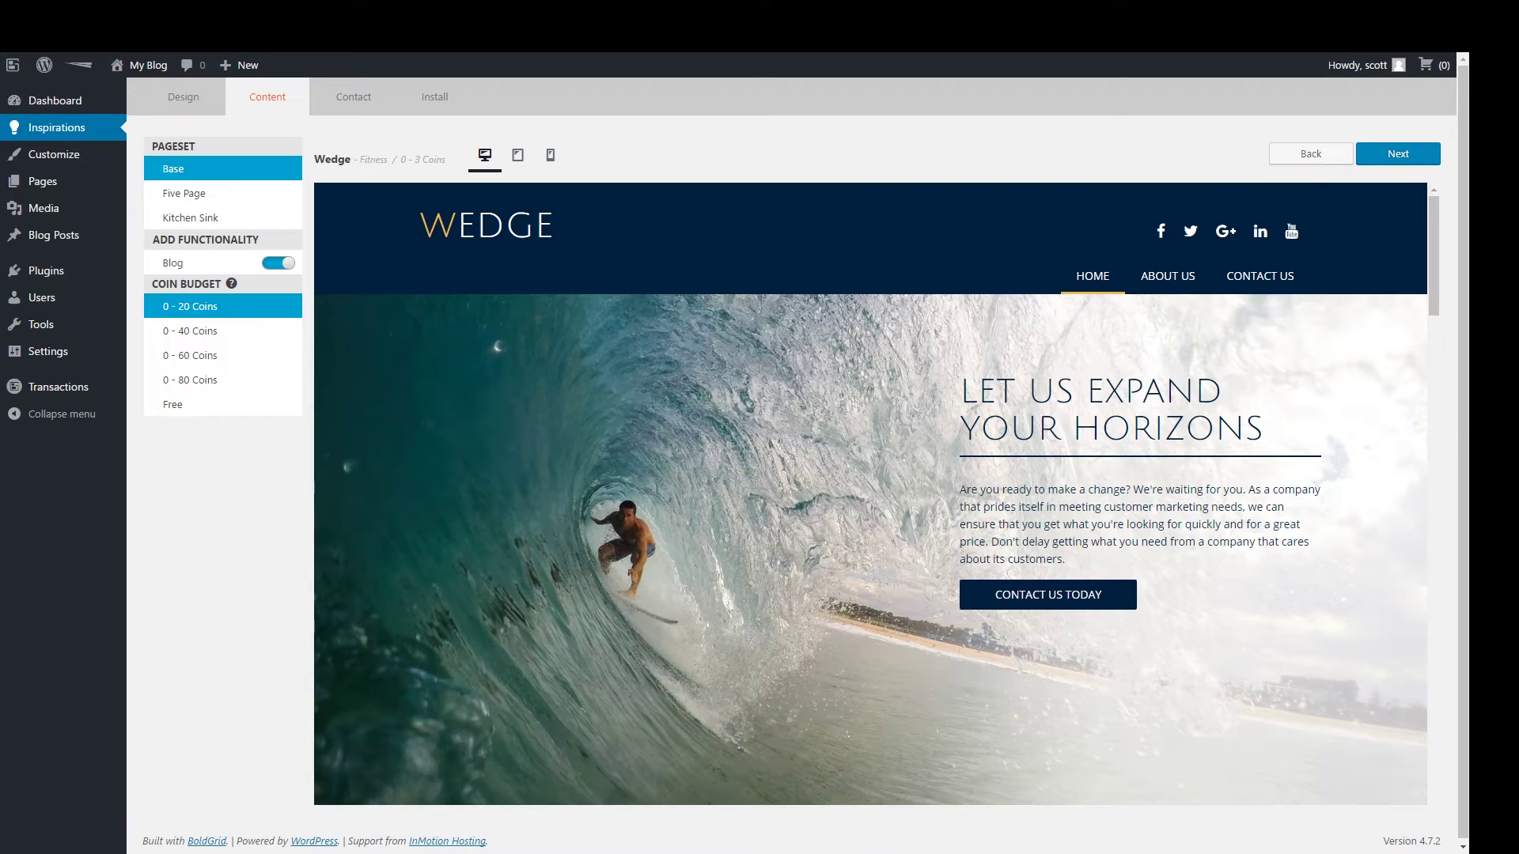
Step: Pass through the Contact step, revealing more social networks, to reach Install
{"action": "left_click", "coordinate": [1393, 155]}
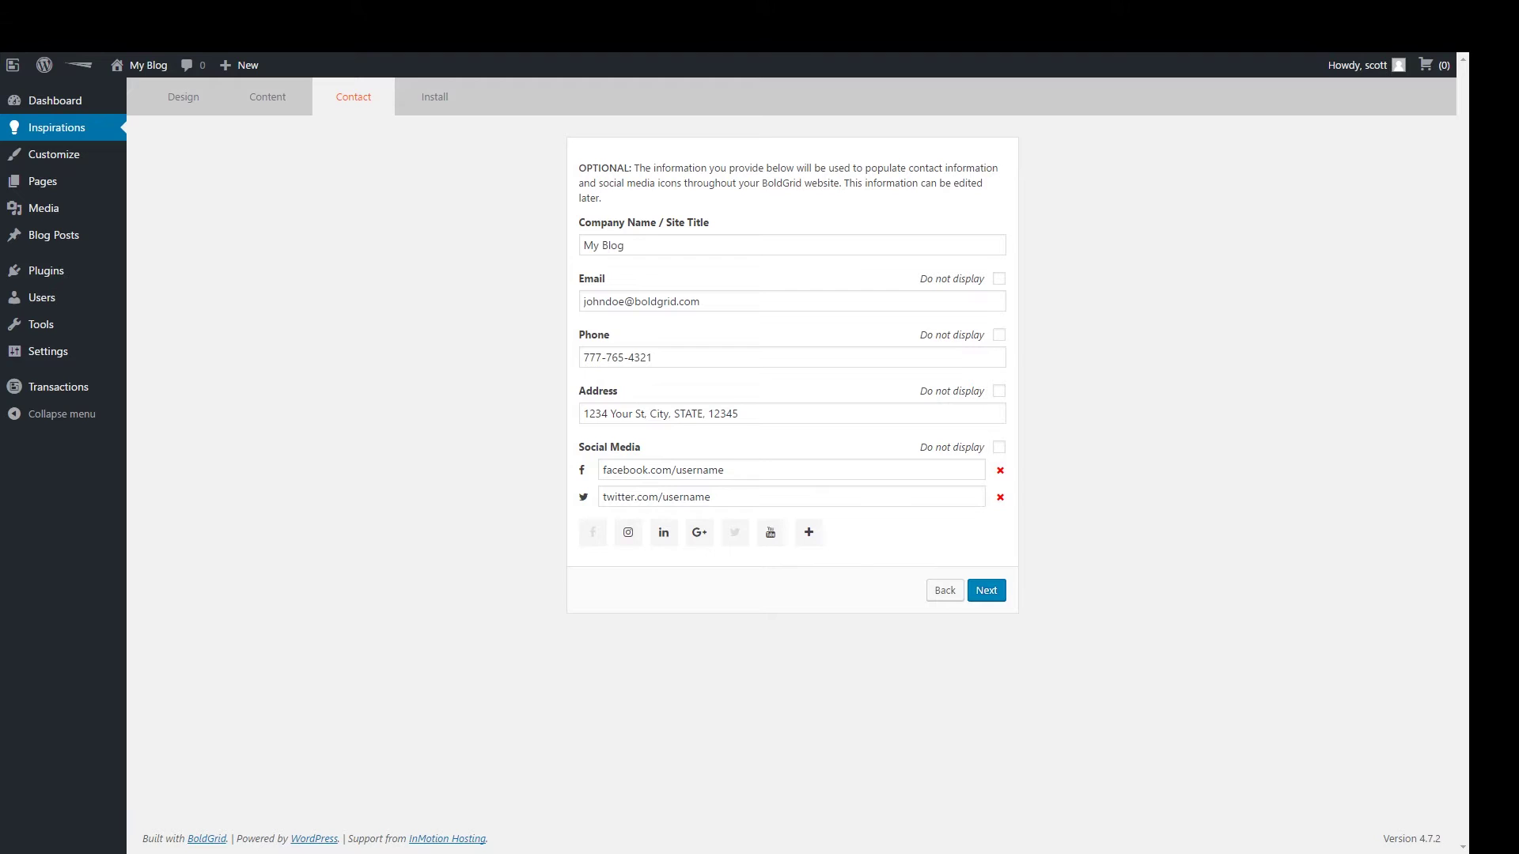
{"action": "left_click", "coordinate": [808, 532]}
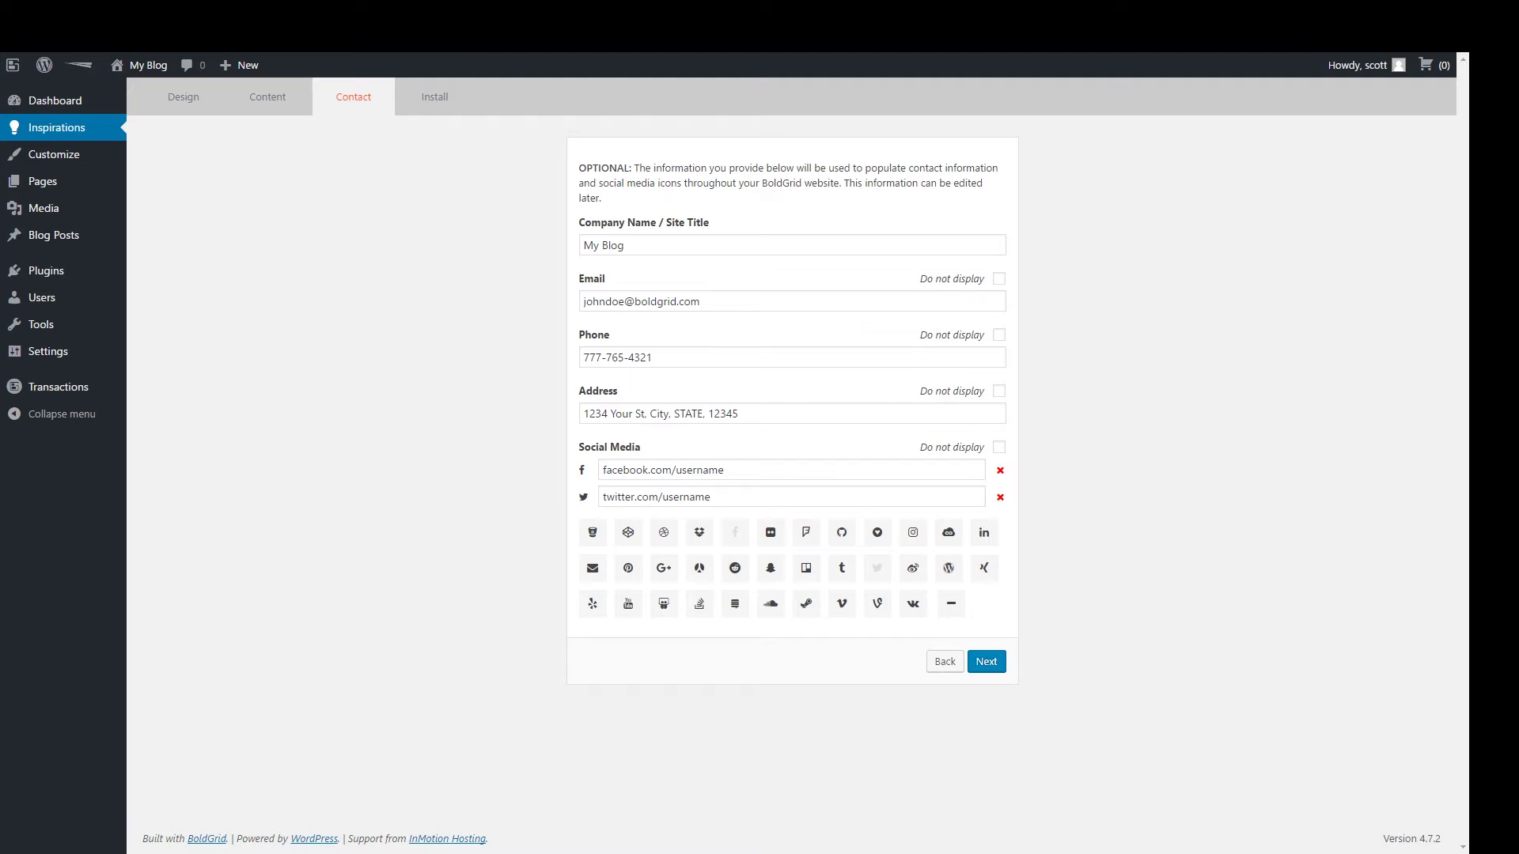
{"action": "left_click", "coordinate": [985, 662]}
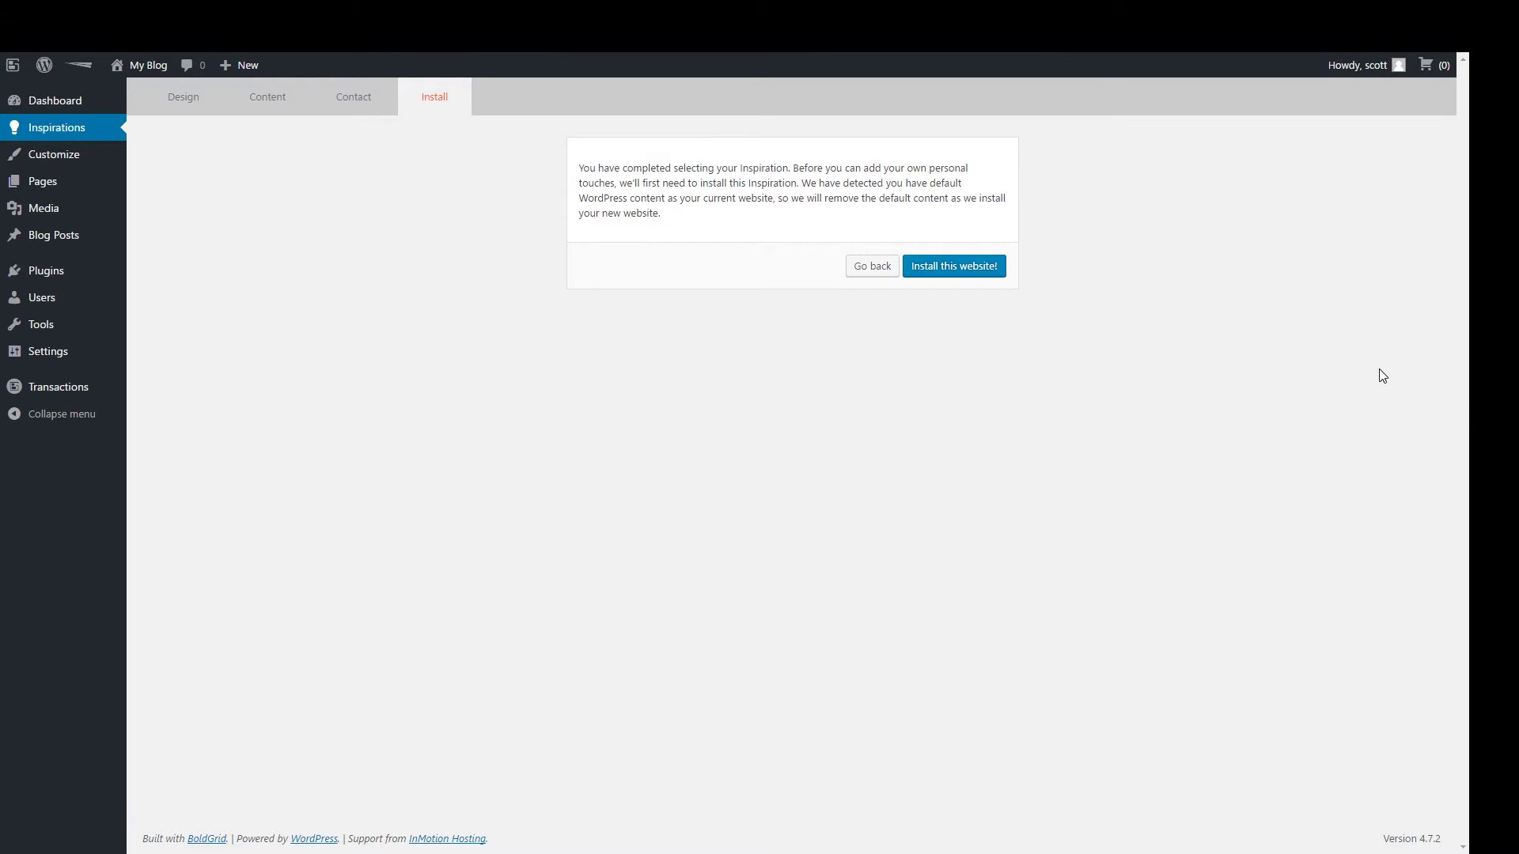
Step: Install the Wedge website, then go to Customize once the dashboard loads
{"action": "left_click", "coordinate": [964, 269]}
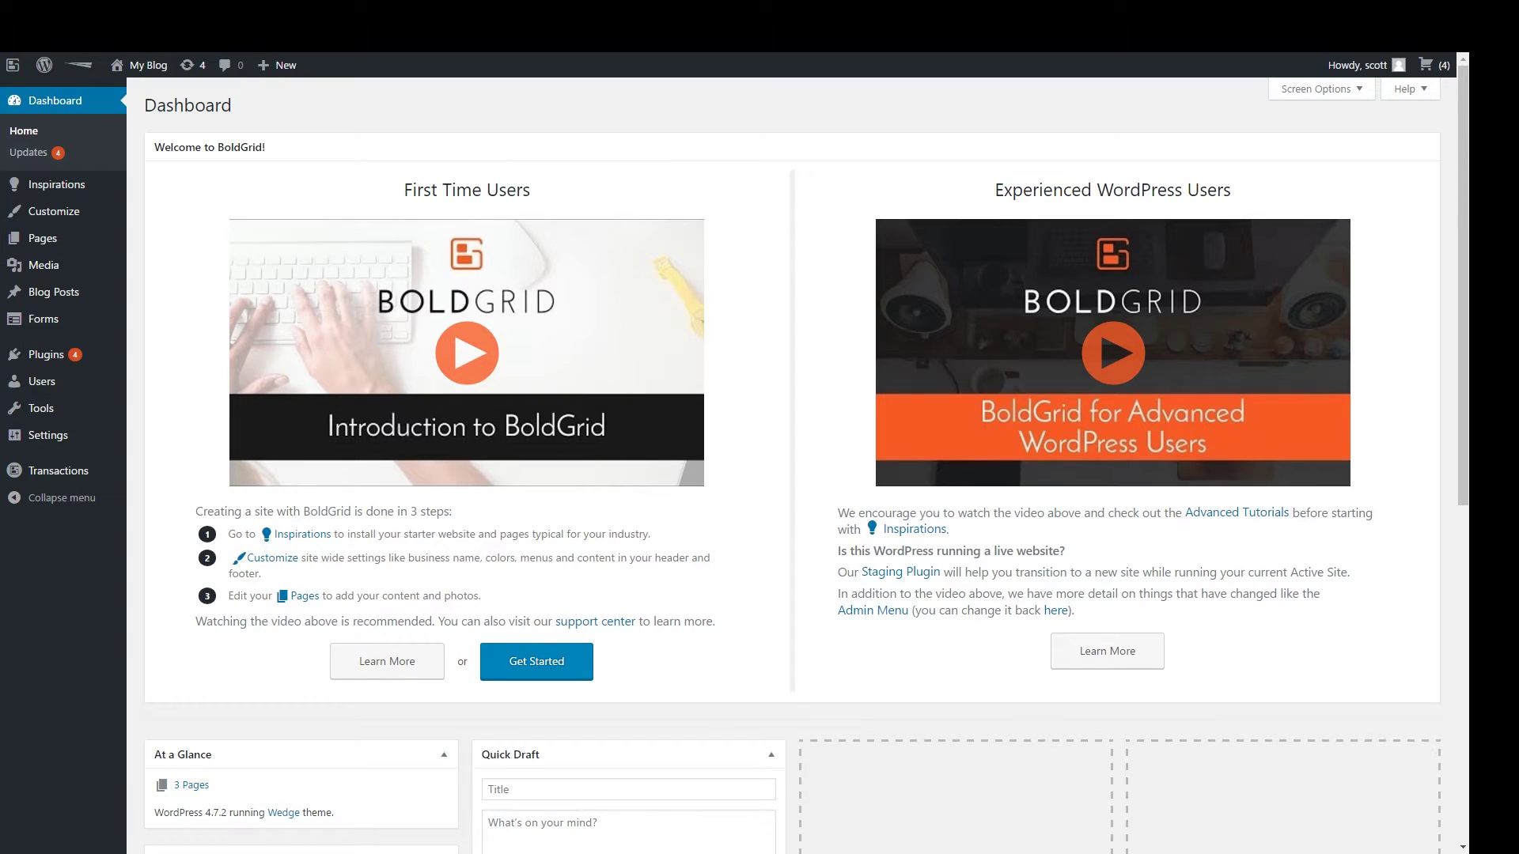
{"action": "left_click", "coordinate": [75, 216]}
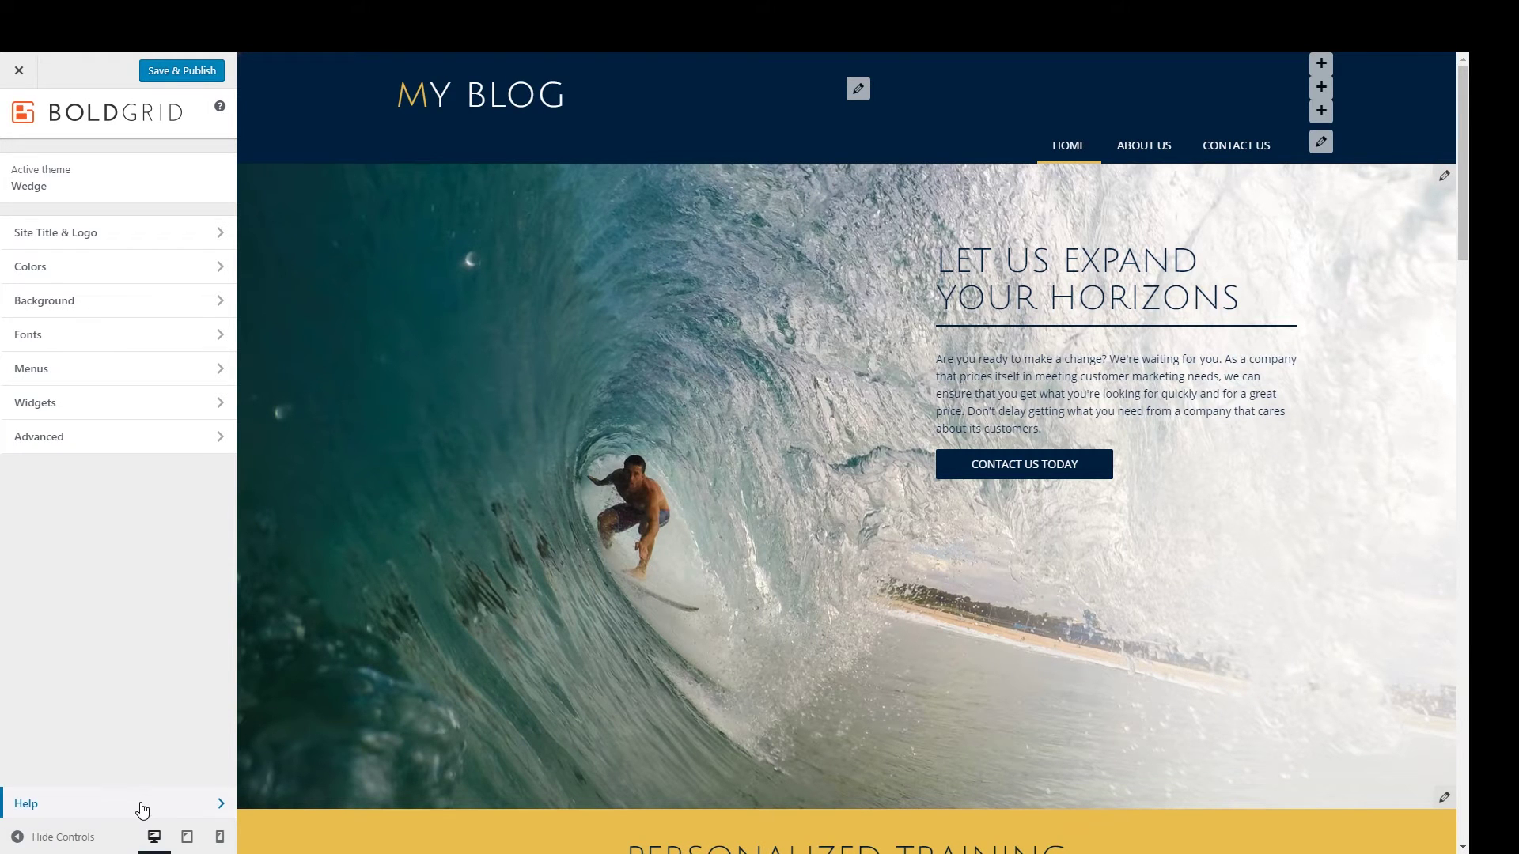
Step: Read the Using the Customizer help, dismiss it, and edit the navigation menu
{"action": "left_click", "coordinate": [139, 803]}
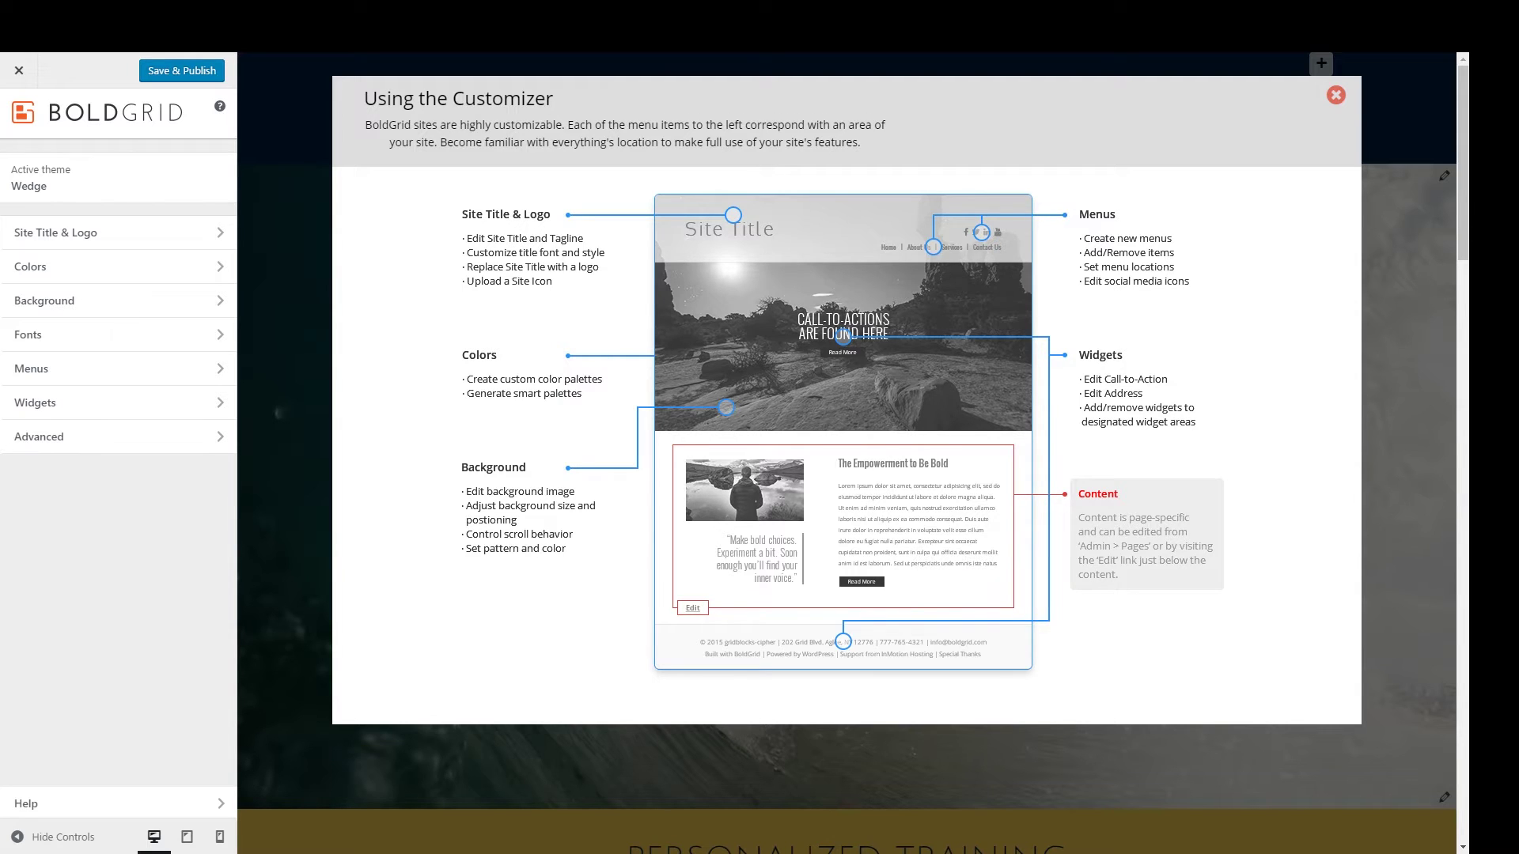
{"action": "left_click", "coordinate": [1336, 96]}
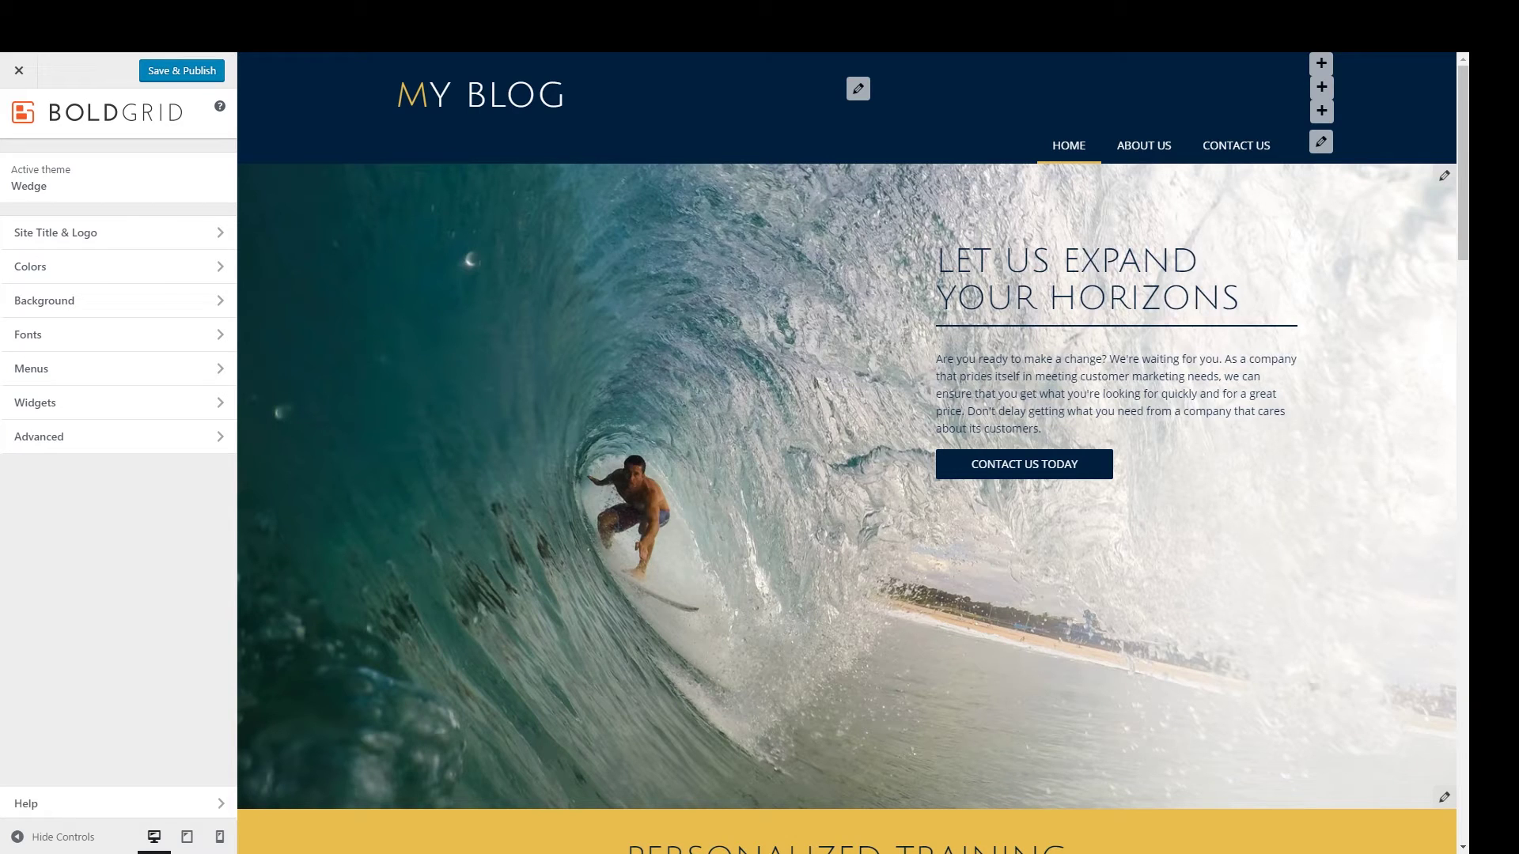
{"action": "left_click", "coordinate": [1321, 143]}
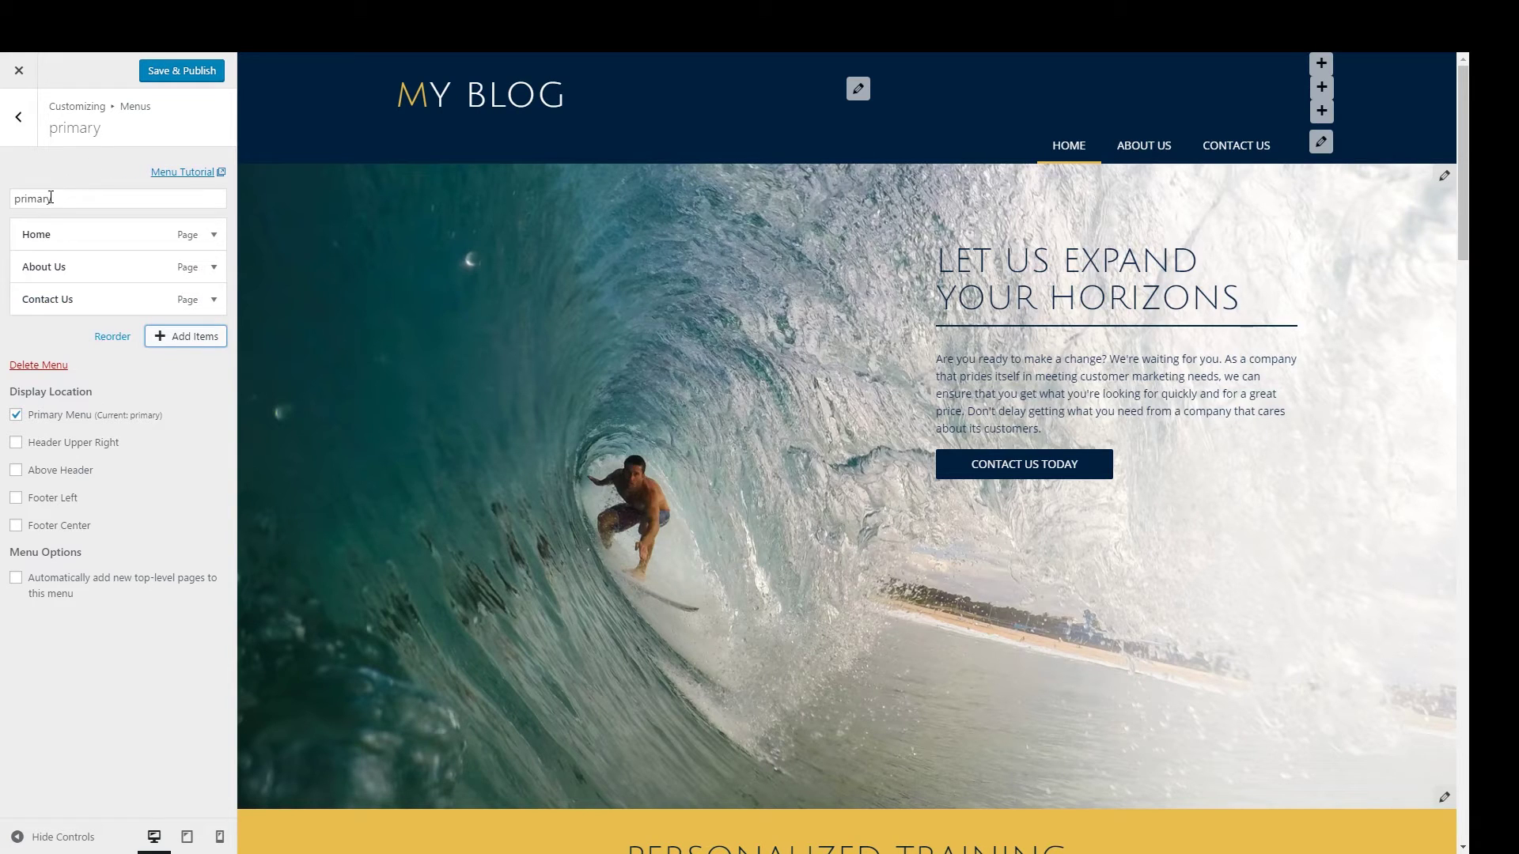
Step: Leave the primary menu editor for the Site Title & Logo settings
{"action": "key", "text": "Escape"}
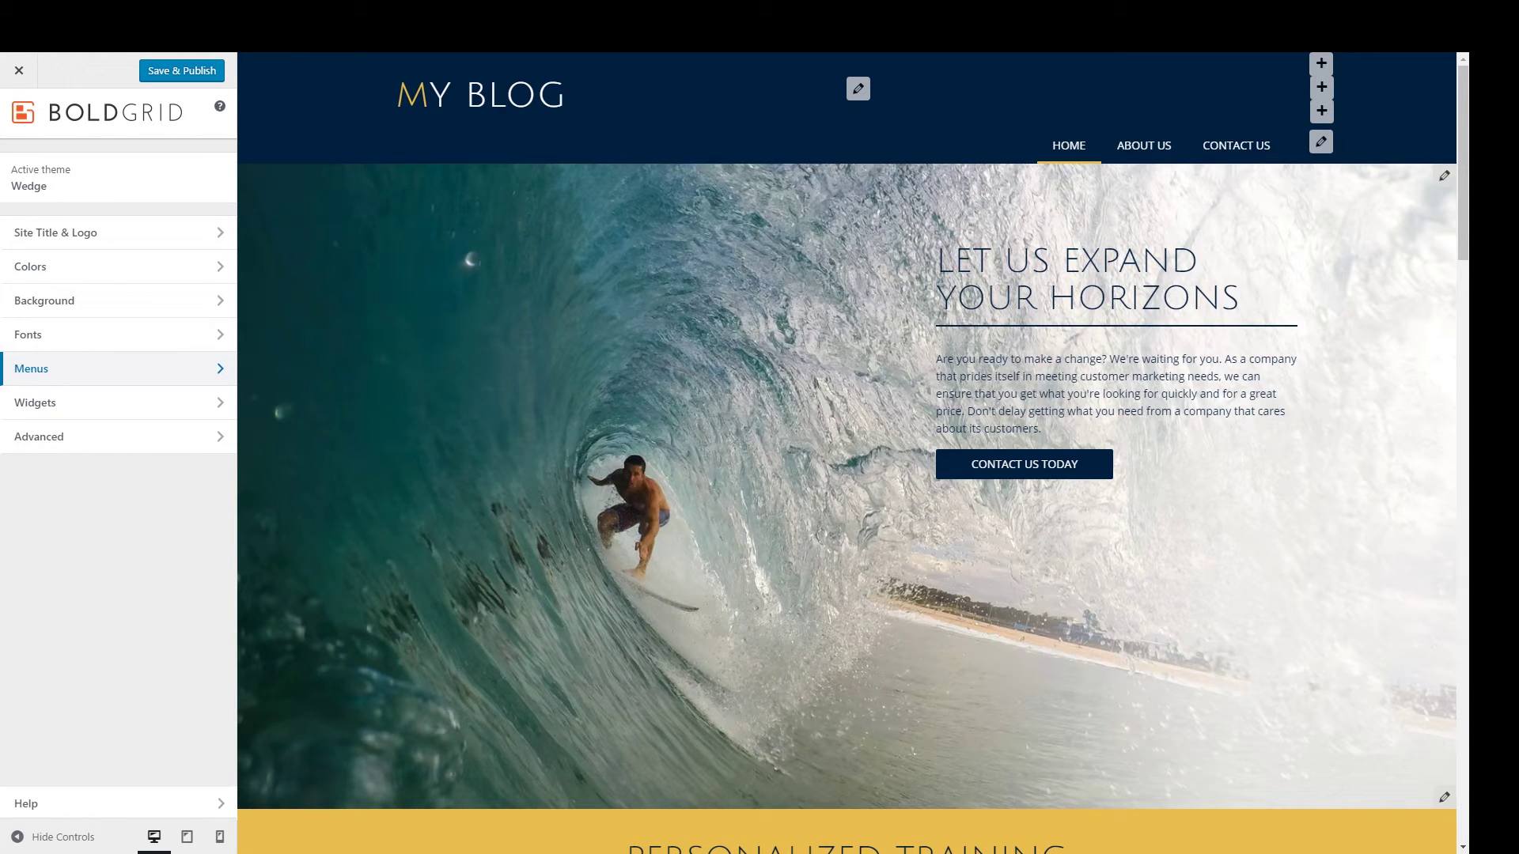
{"action": "left_click", "coordinate": [105, 231]}
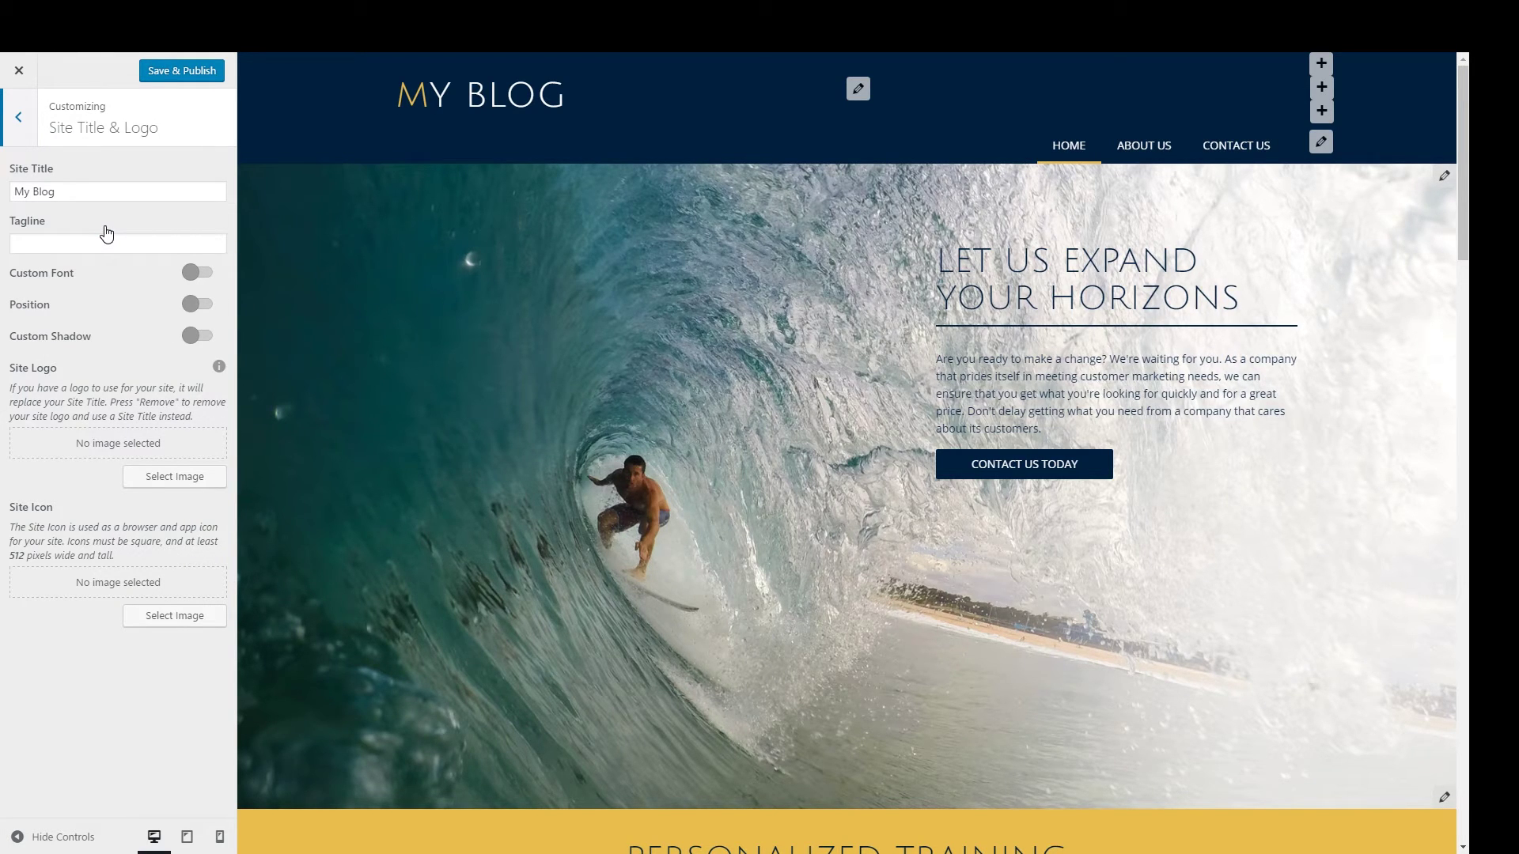
Step: Turn the site title's Custom Font off, leaving Position and Custom Shadow off
{"action": "left_click", "coordinate": [197, 272]}
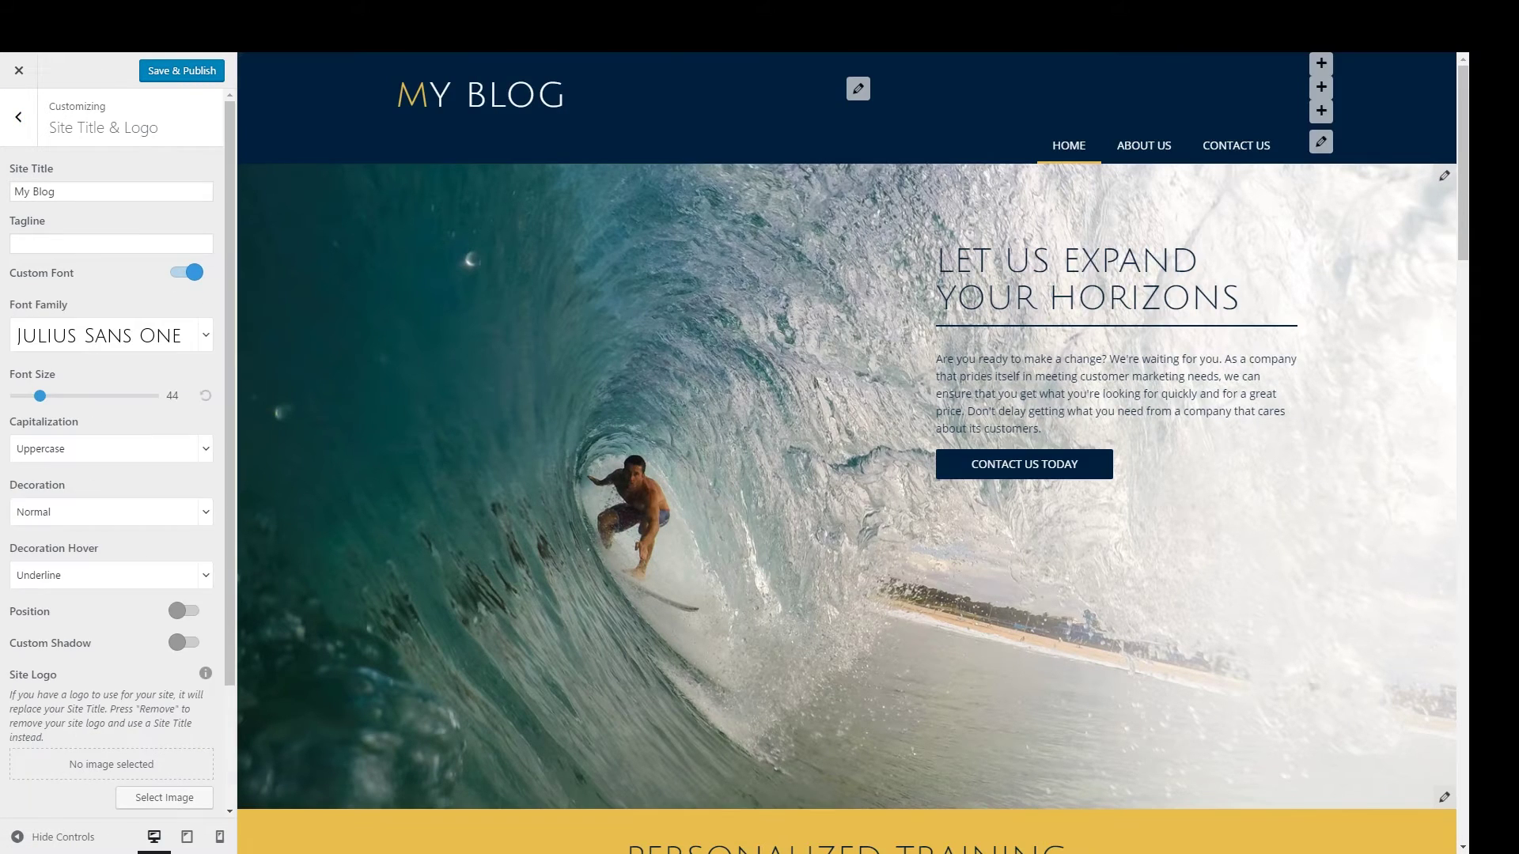
{"action": "left_click", "coordinate": [176, 282]}
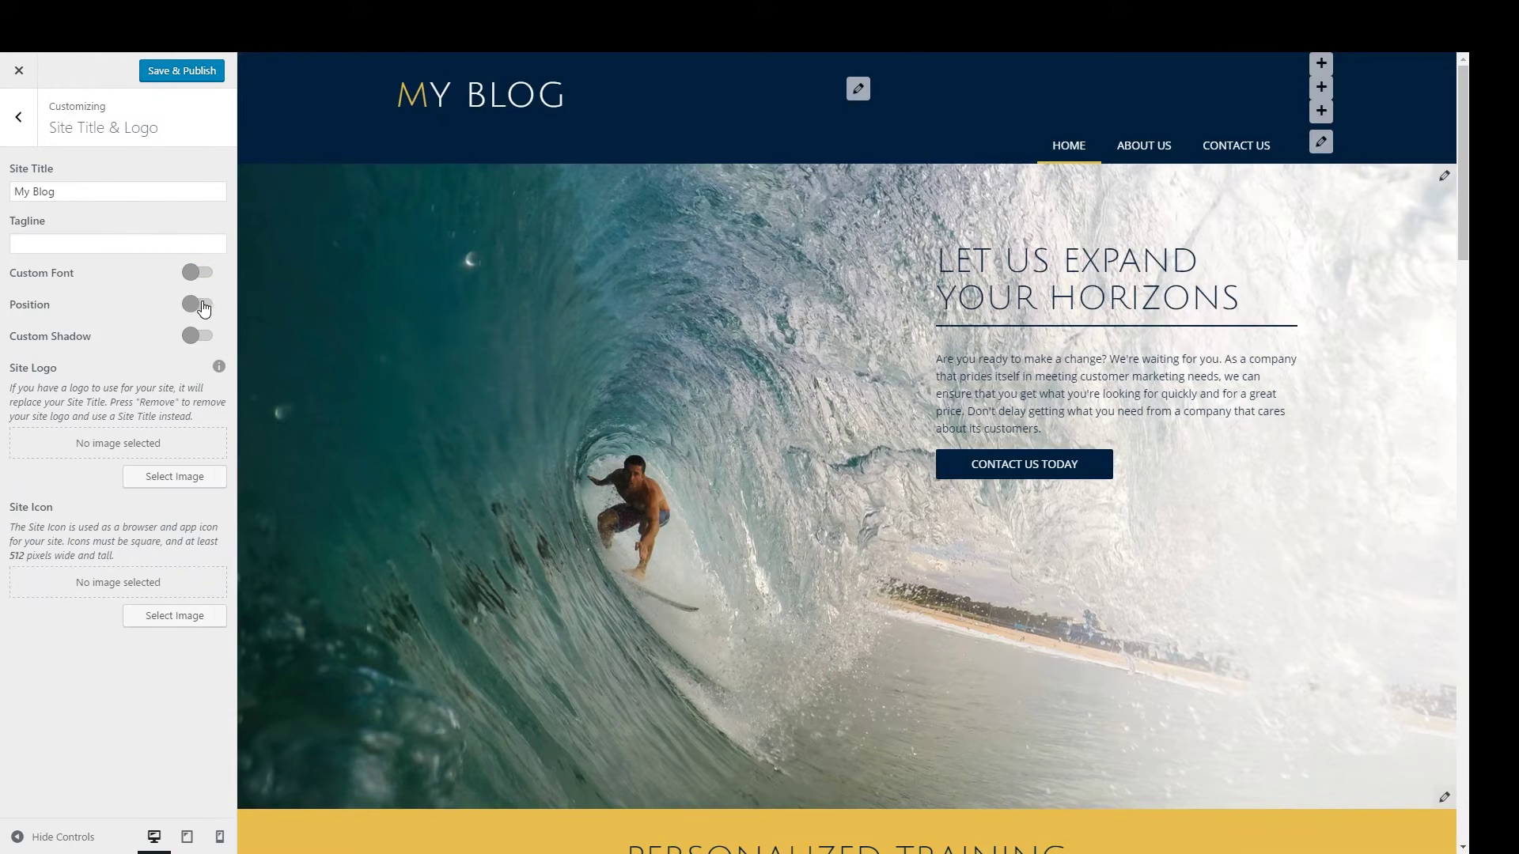
{"action": "left_click", "coordinate": [204, 307]}
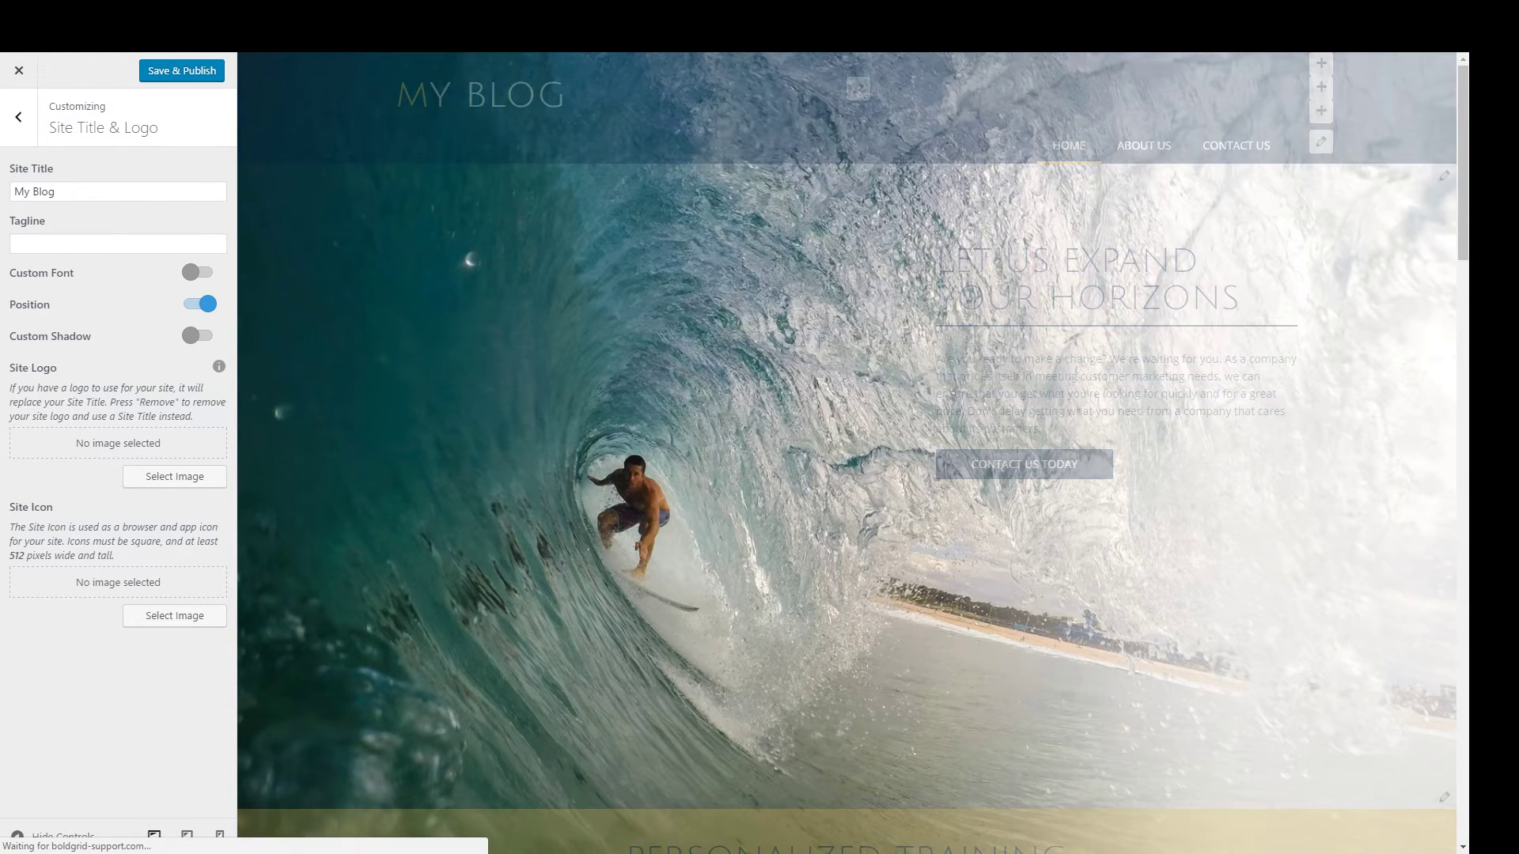
{"action": "left_click", "coordinate": [179, 306]}
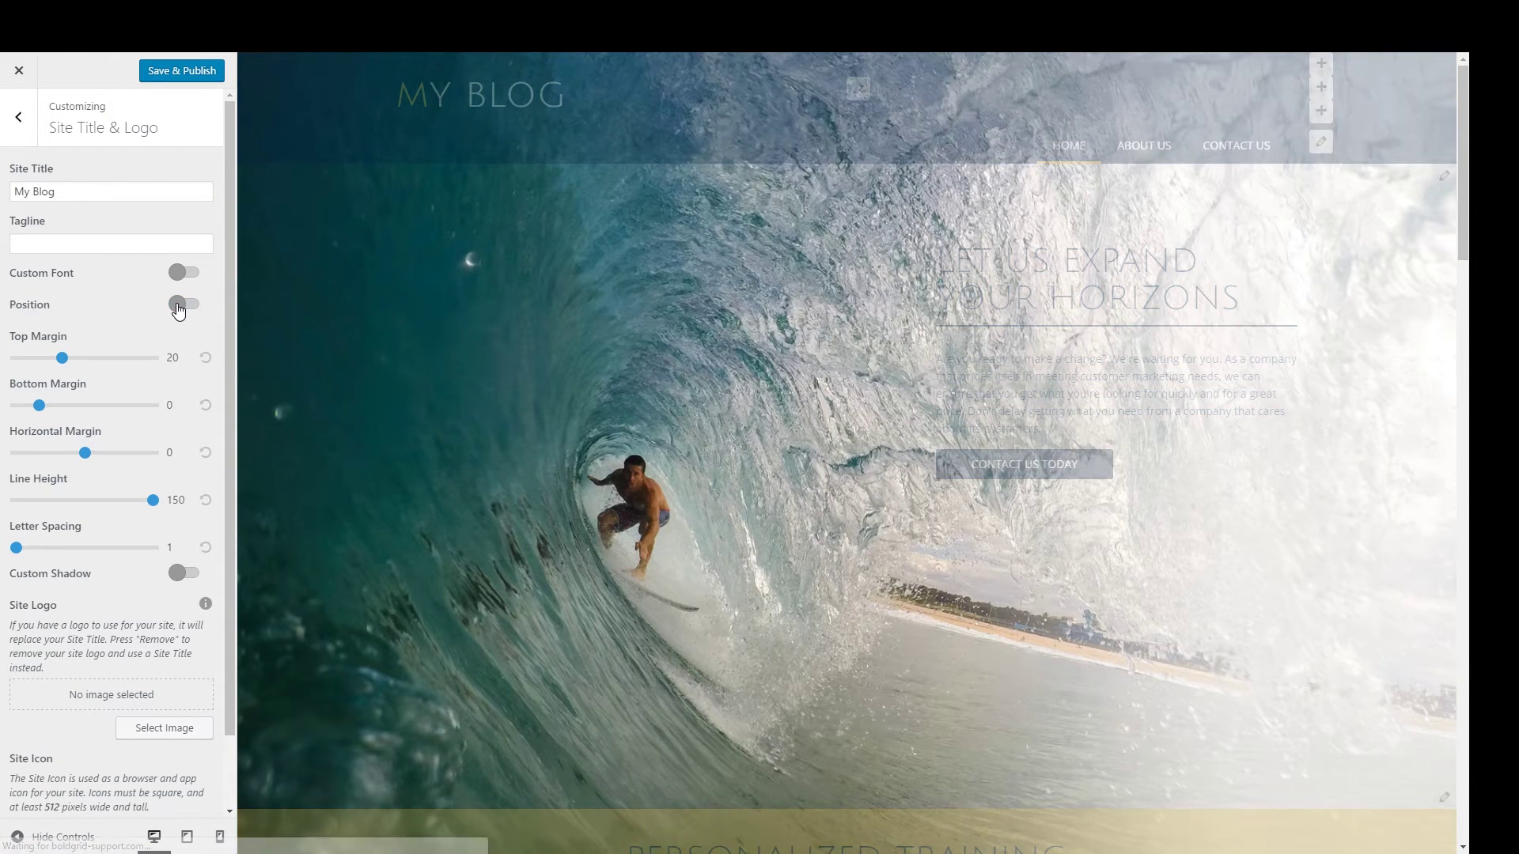
{"action": "left_click", "coordinate": [202, 338]}
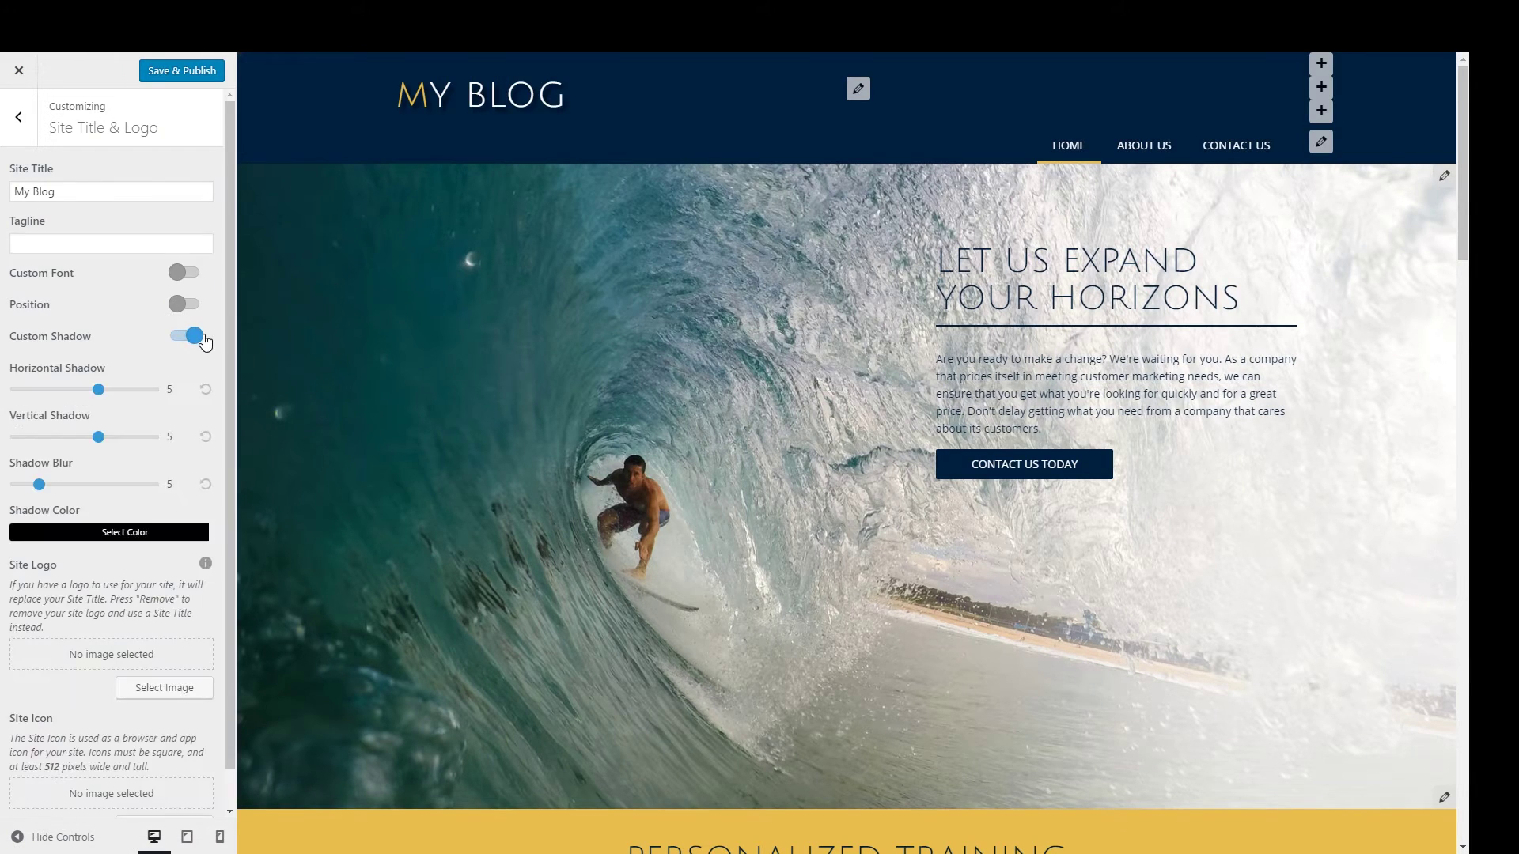
{"action": "left_click", "coordinate": [174, 340]}
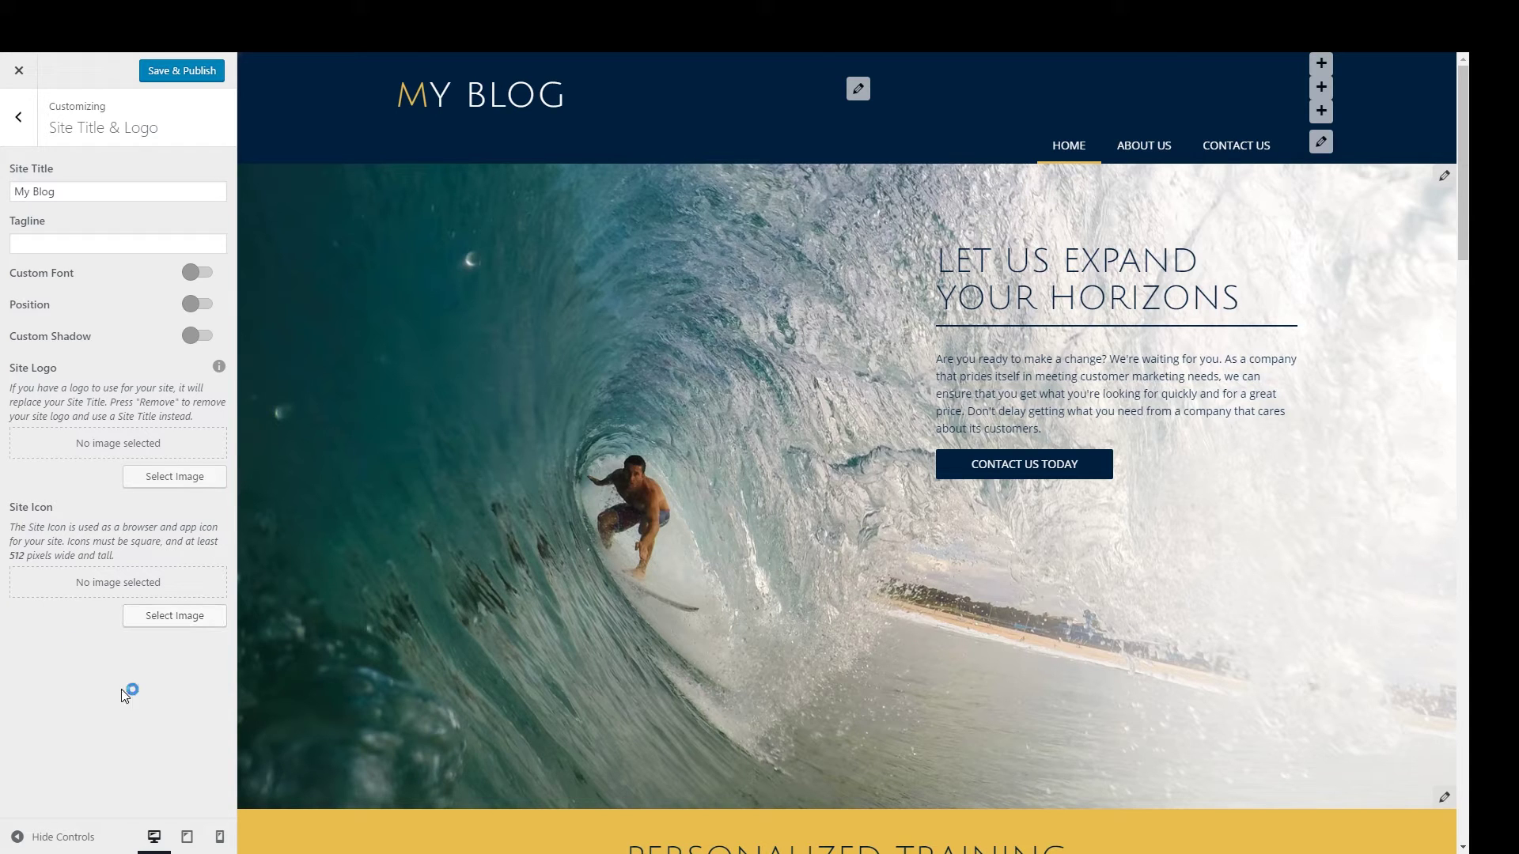
{"action": "key", "text": "Escape"}
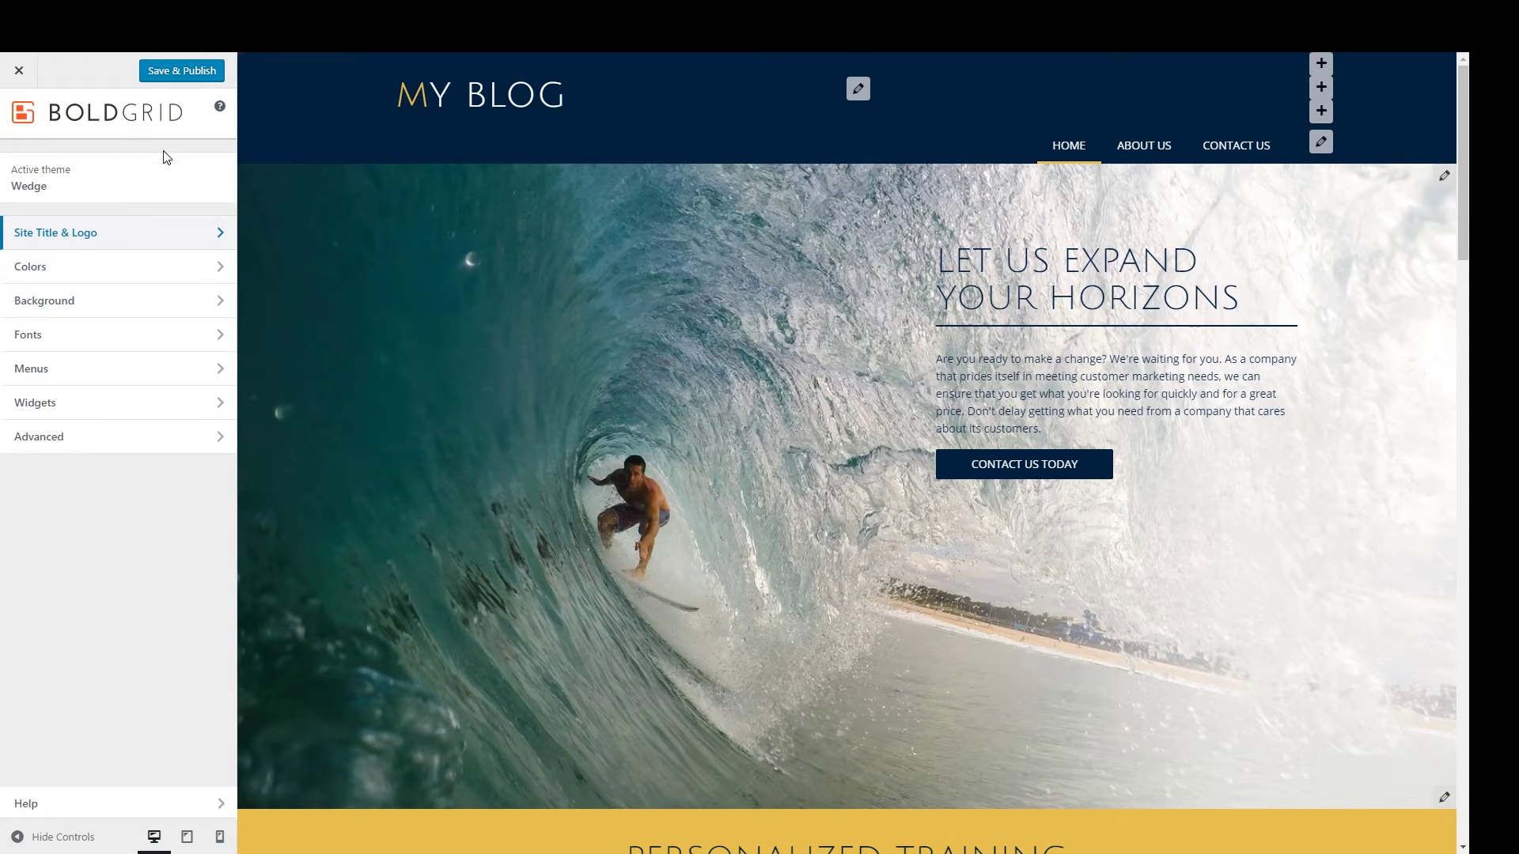
Step: Generate suggested colour palettes with the yellow and navy colours locked
{"action": "left_click", "coordinate": [102, 268]}
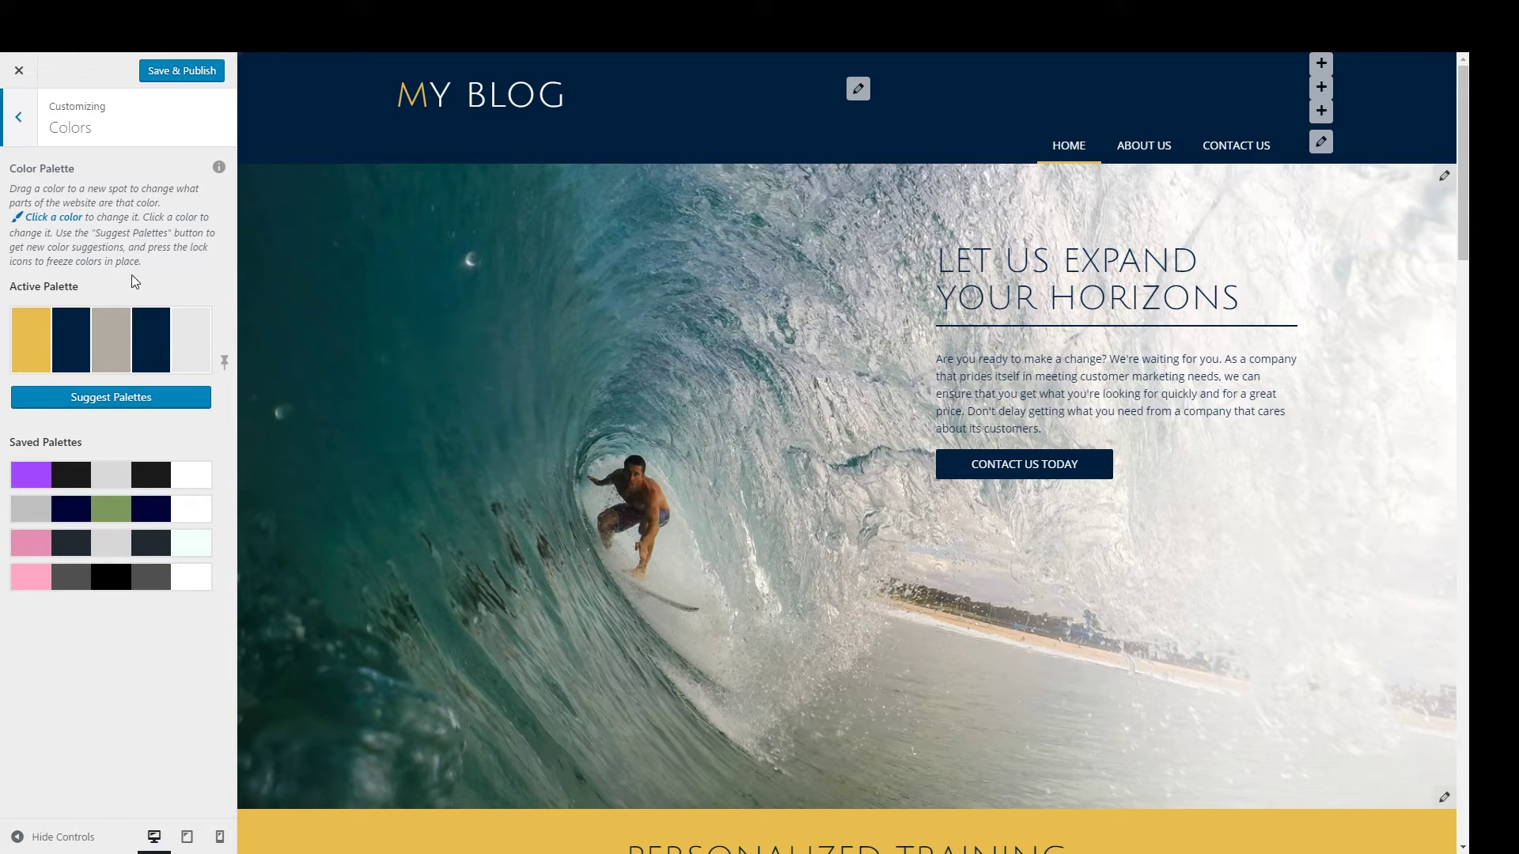
{"action": "left_click", "coordinate": [117, 397]}
{"action": "scroll", "coordinate": [171, 203], "scroll_direction": "down", "scroll_amount": 1}
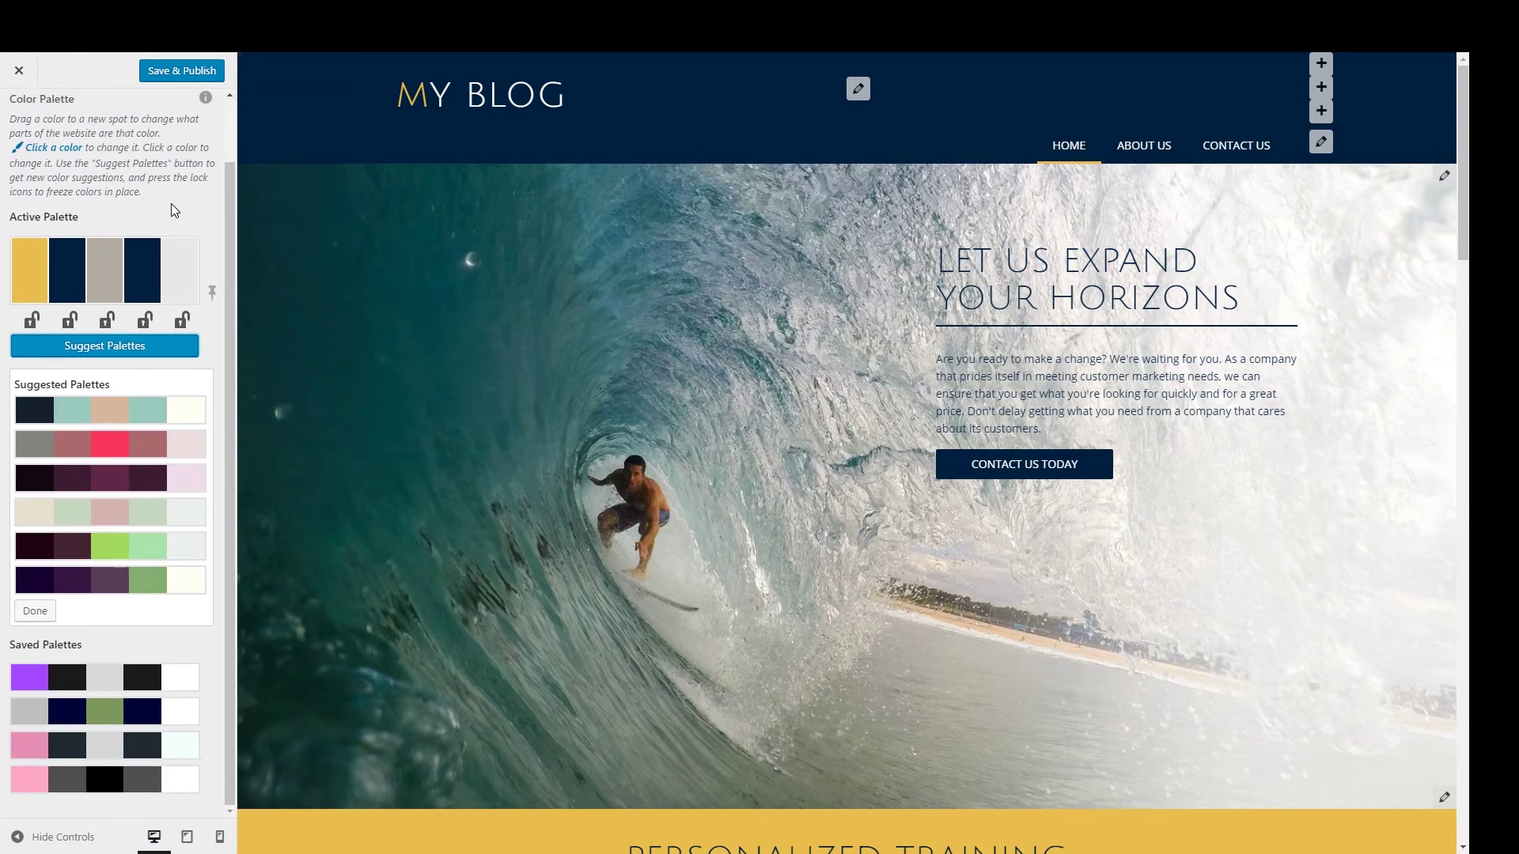
{"action": "left_click", "coordinate": [69, 320]}
{"action": "left_click", "coordinate": [31, 320]}
{"action": "left_click", "coordinate": [74, 349]}
{"action": "scroll", "coordinate": [44, 151], "scroll_direction": "up", "scroll_amount": 1}
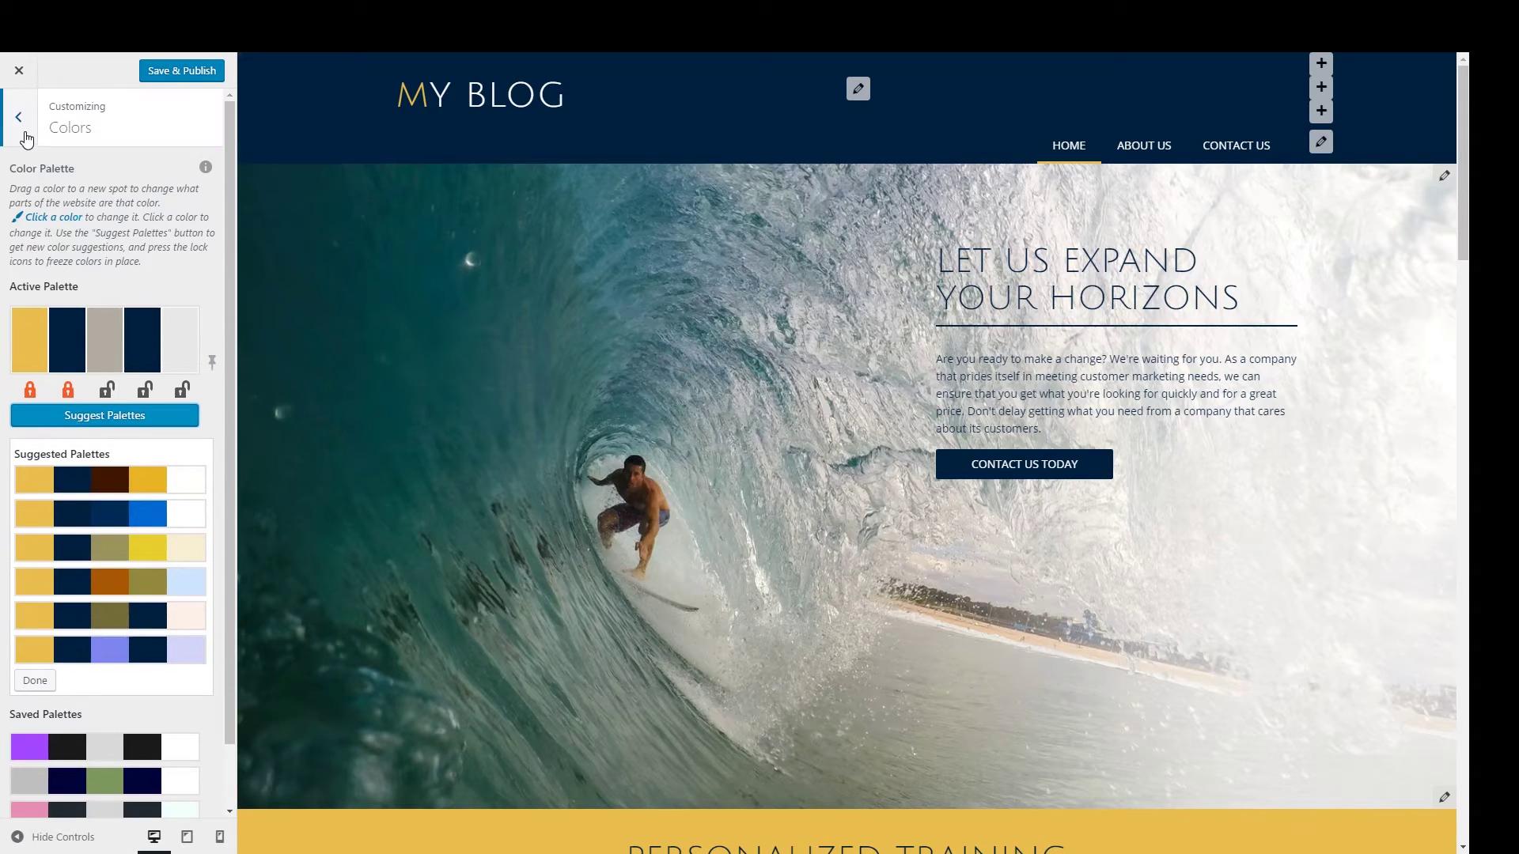
{"action": "left_click", "coordinate": [19, 120]}
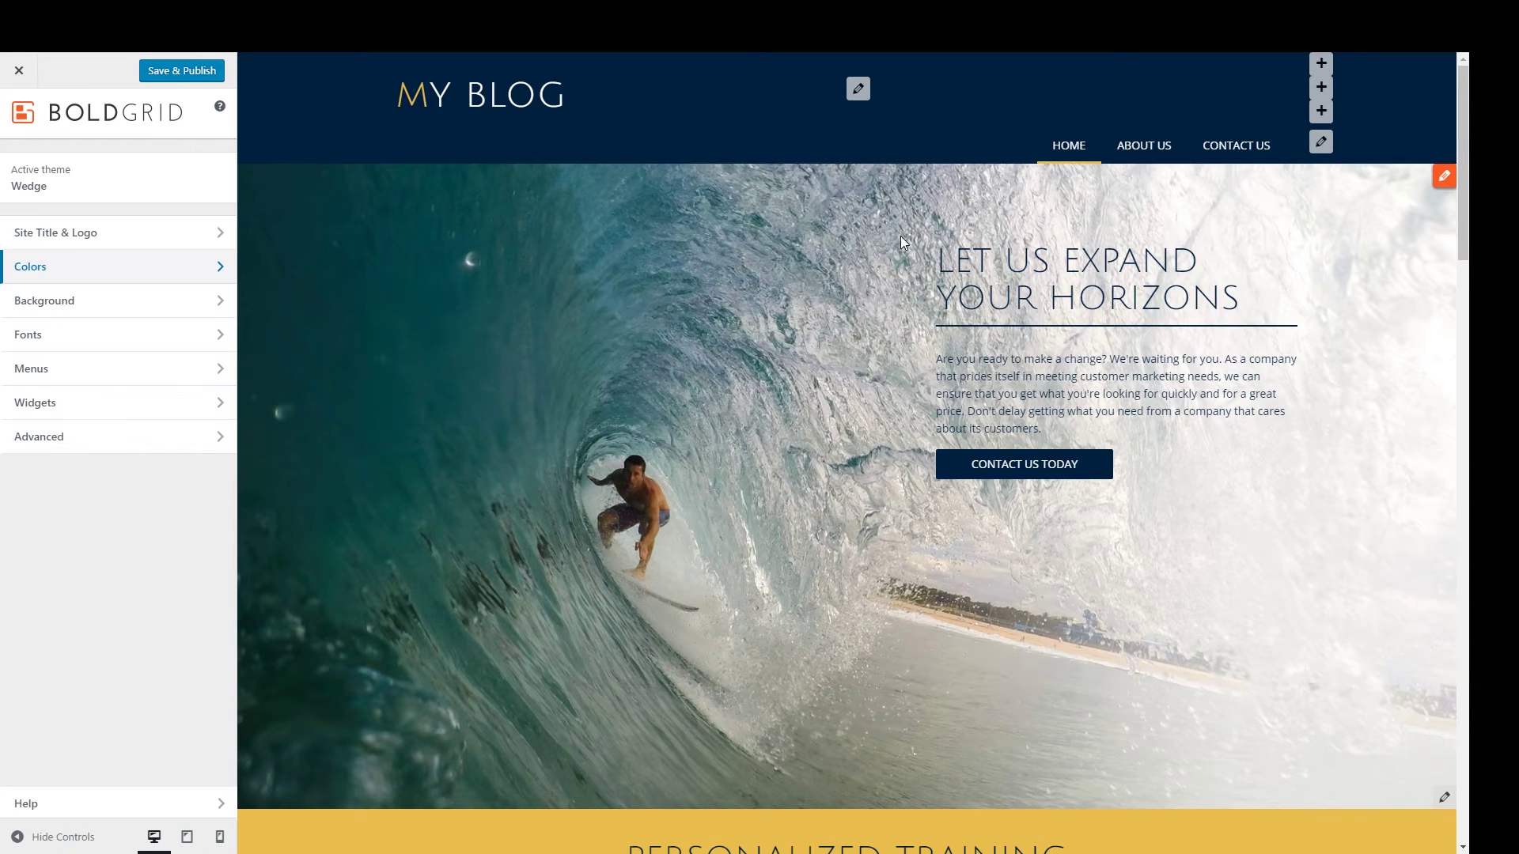
{"action": "left_click", "coordinate": [98, 309]}
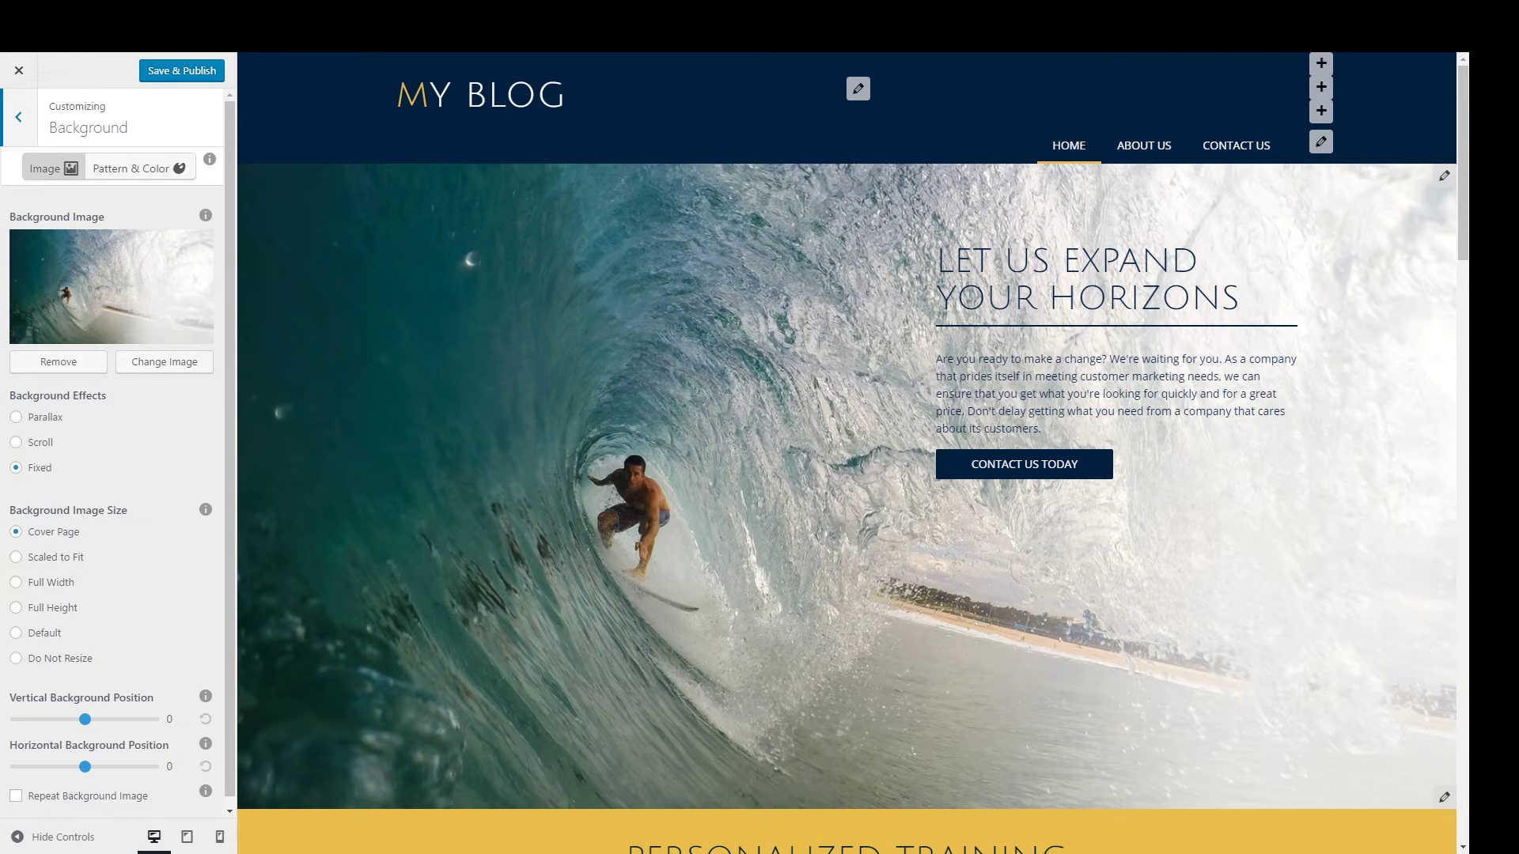
{"action": "left_click", "coordinate": [20, 119]}
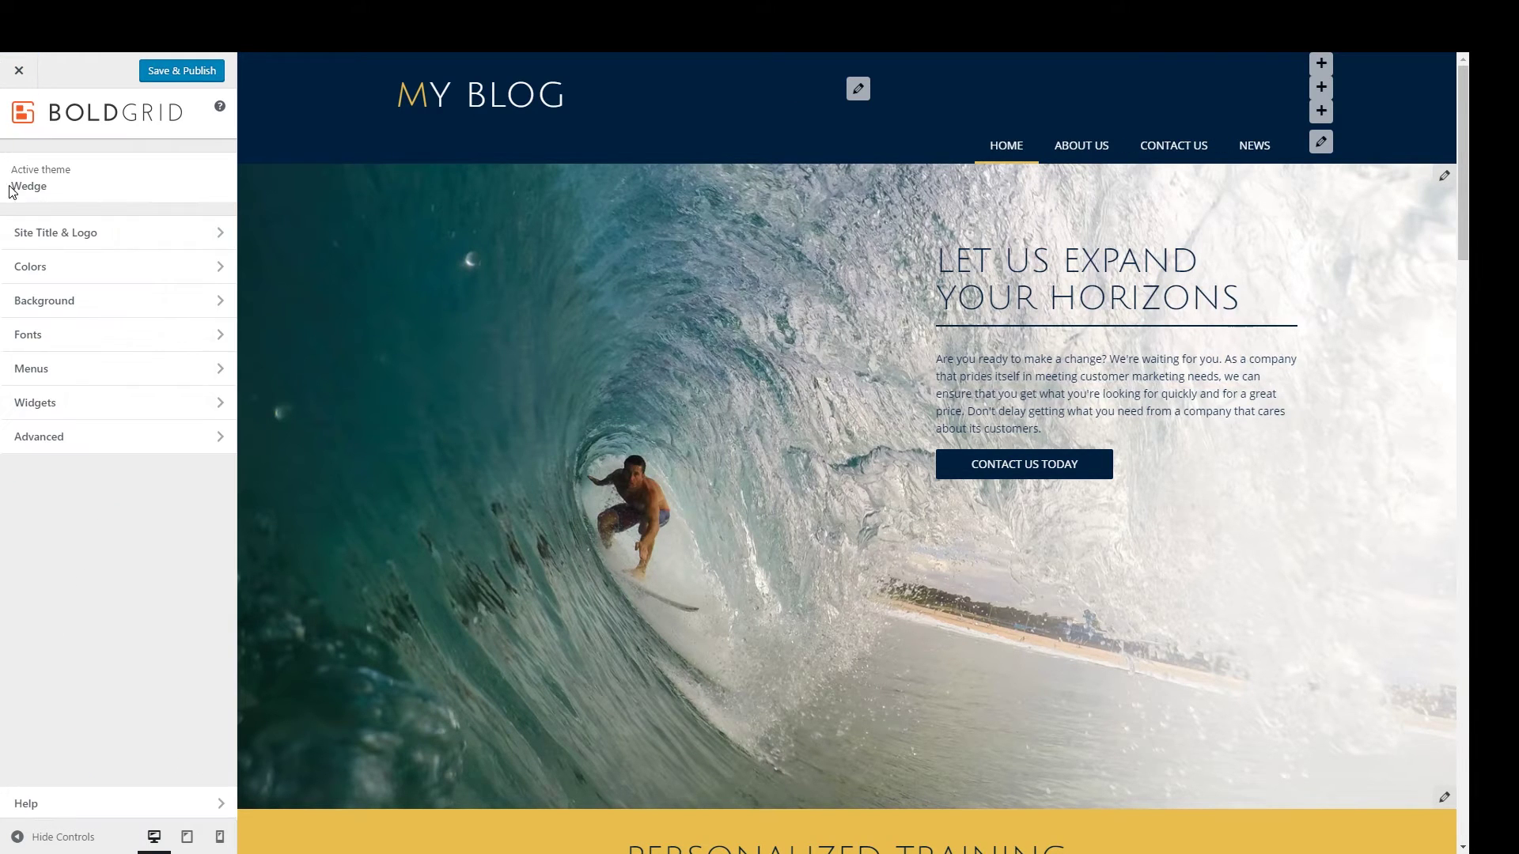
{"action": "left_click", "coordinate": [66, 342]}
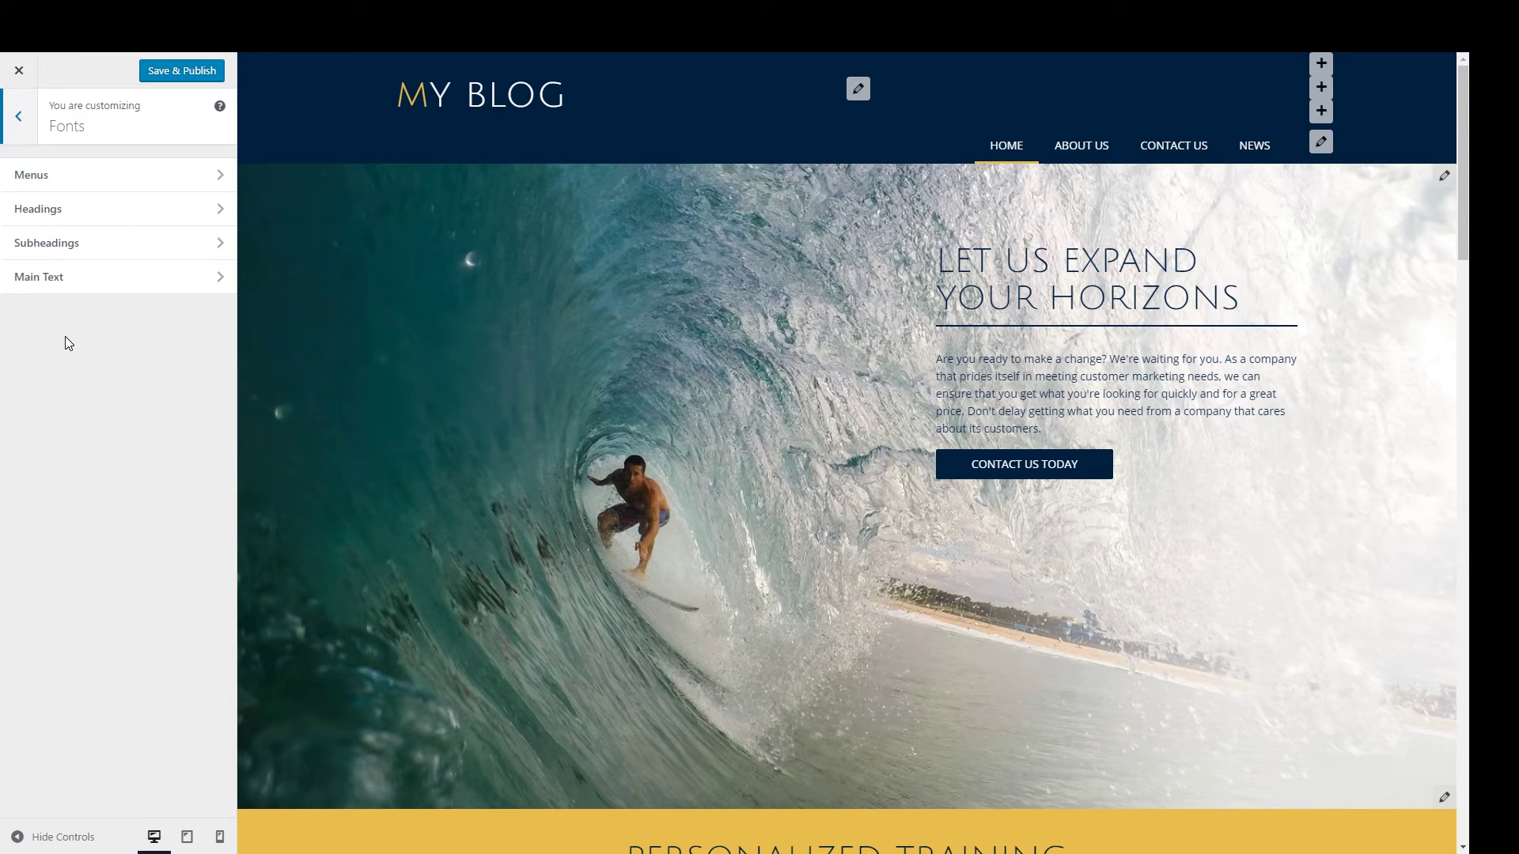
{"action": "left_click", "coordinate": [155, 187]}
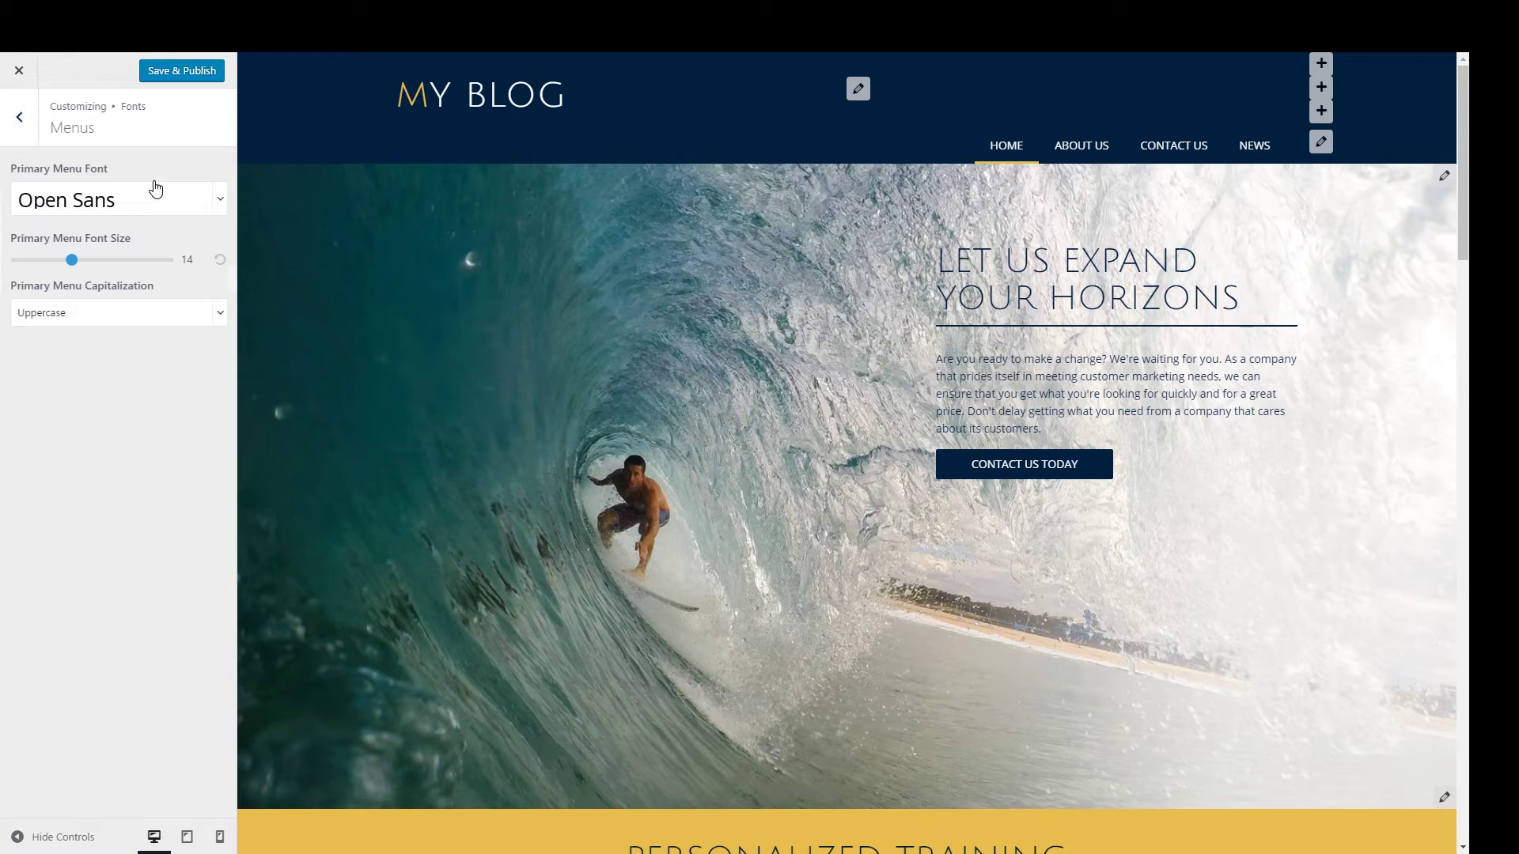
{"action": "left_click", "coordinate": [26, 126]}
{"action": "left_click", "coordinate": [73, 222]}
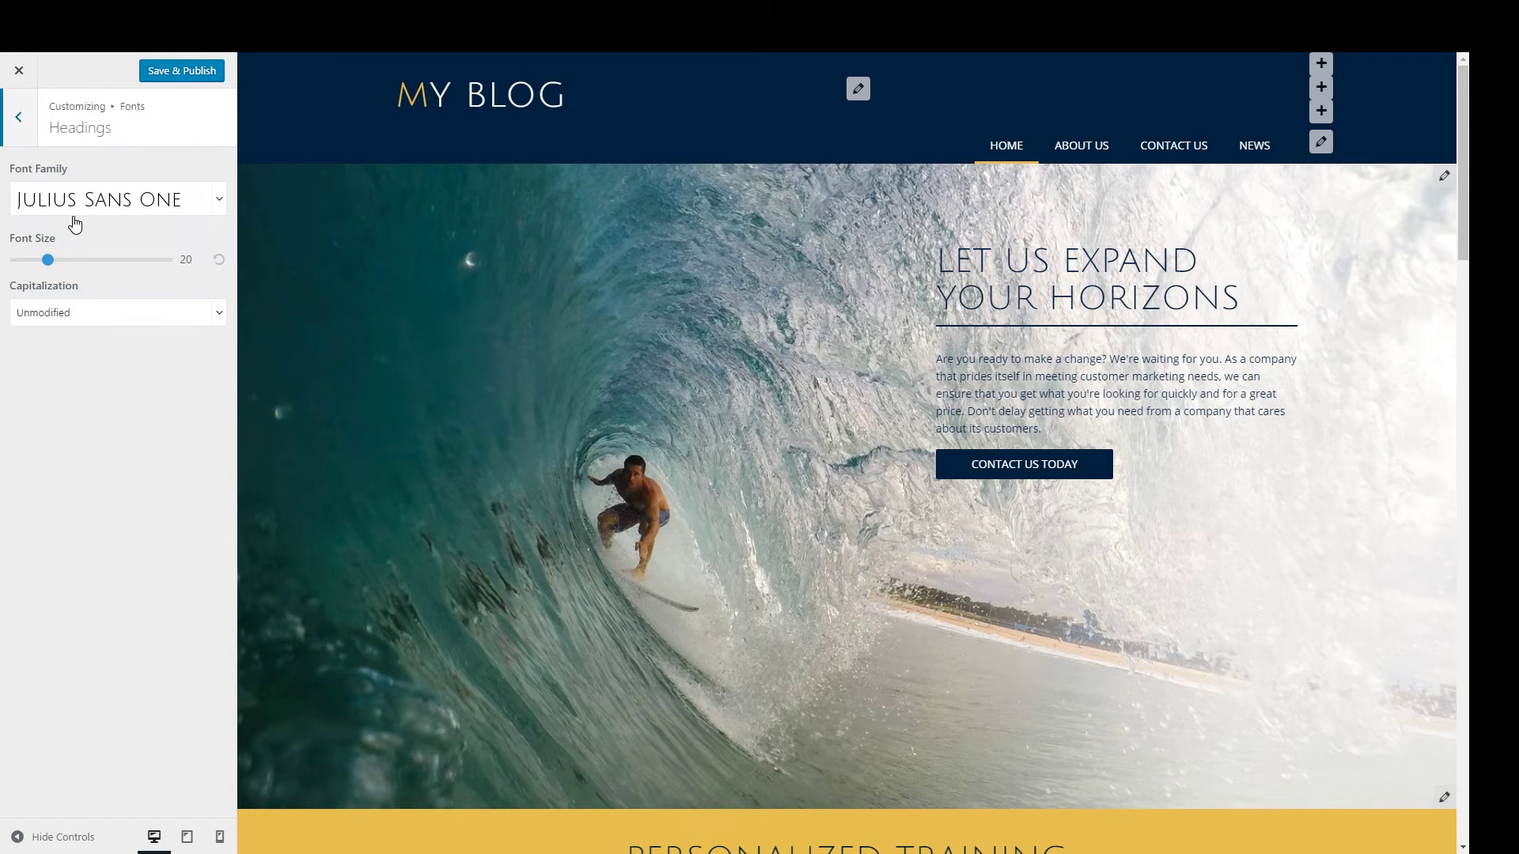
{"action": "left_click", "coordinate": [19, 119]}
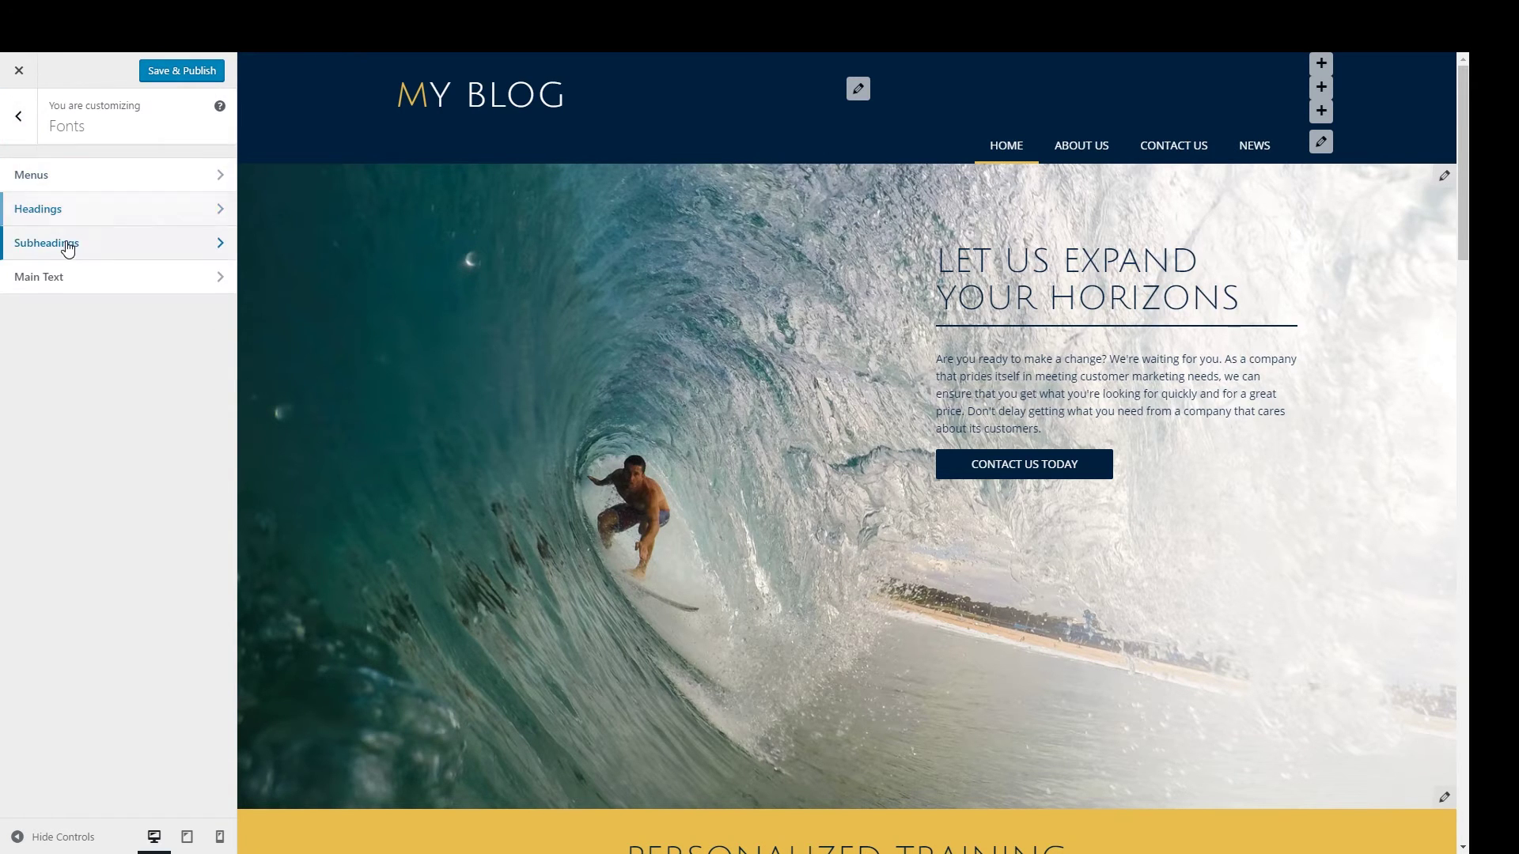
{"action": "left_click", "coordinate": [67, 248]}
{"action": "left_click", "coordinate": [18, 117]}
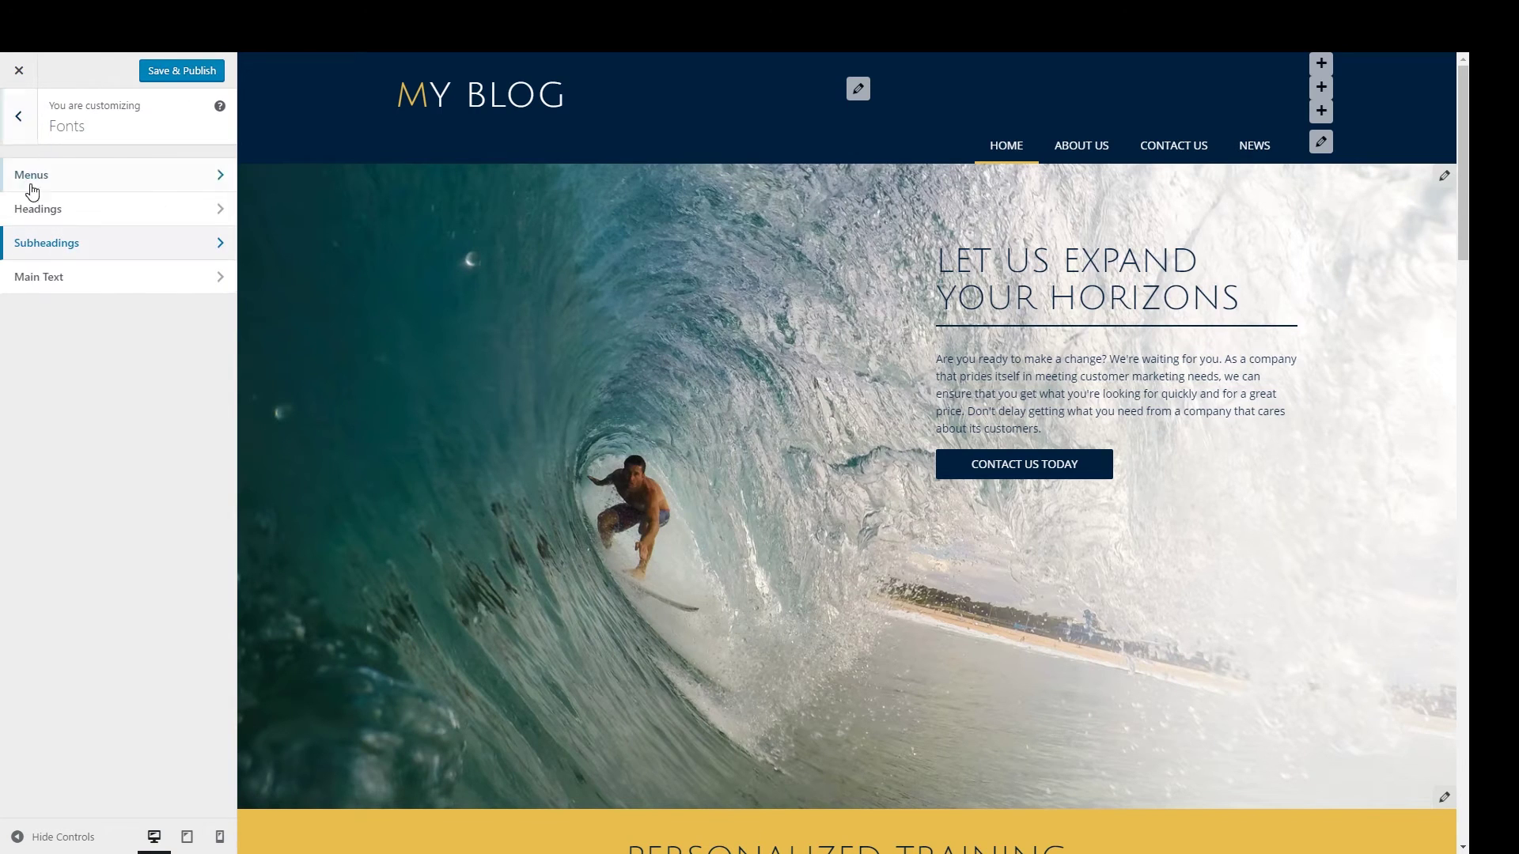
{"action": "left_click", "coordinate": [50, 277]}
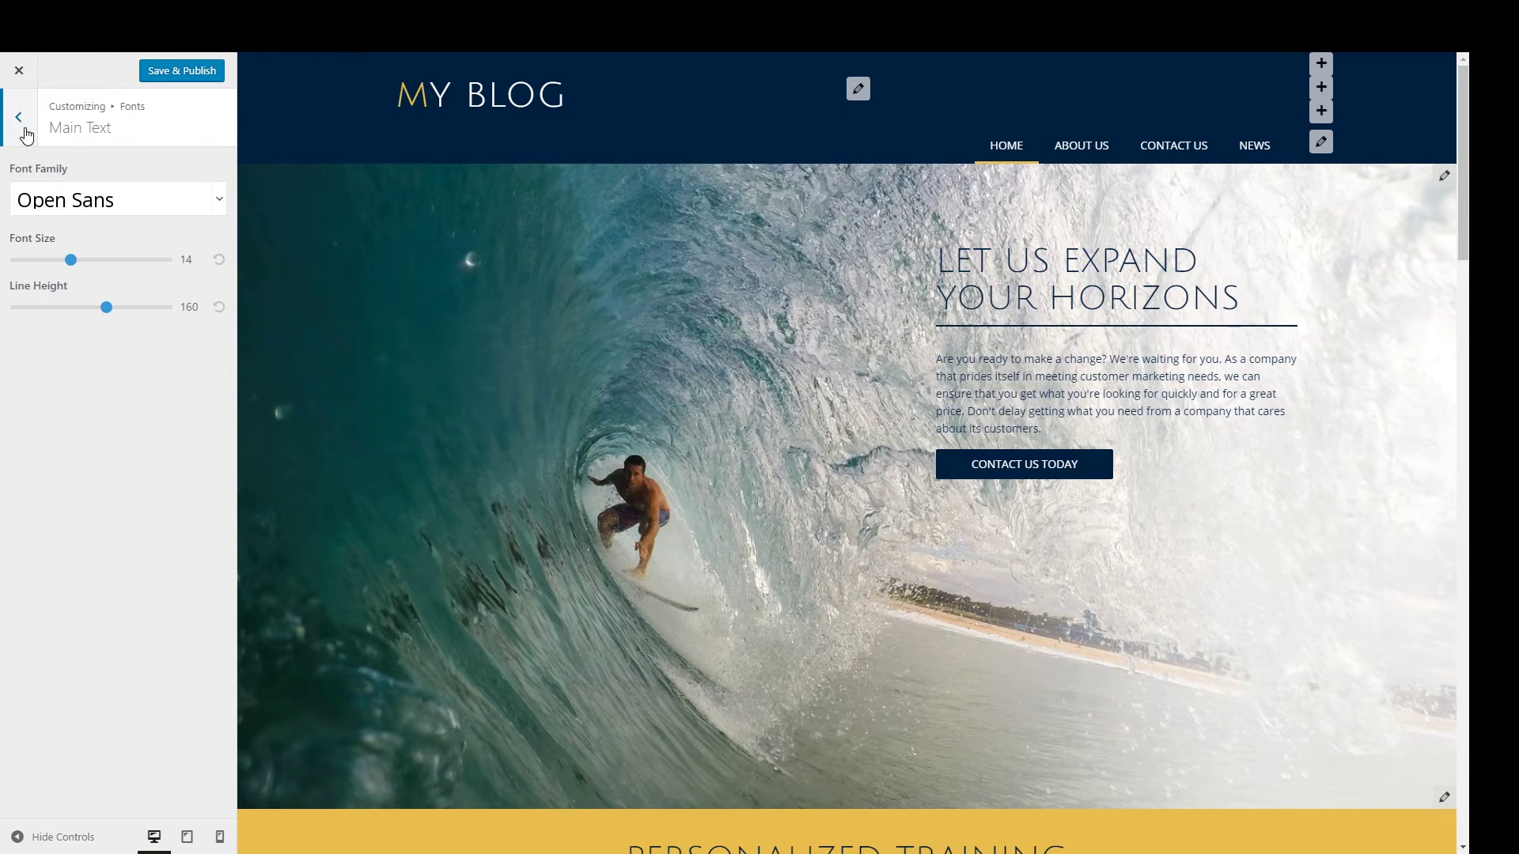
{"action": "left_click", "coordinate": [22, 123]}
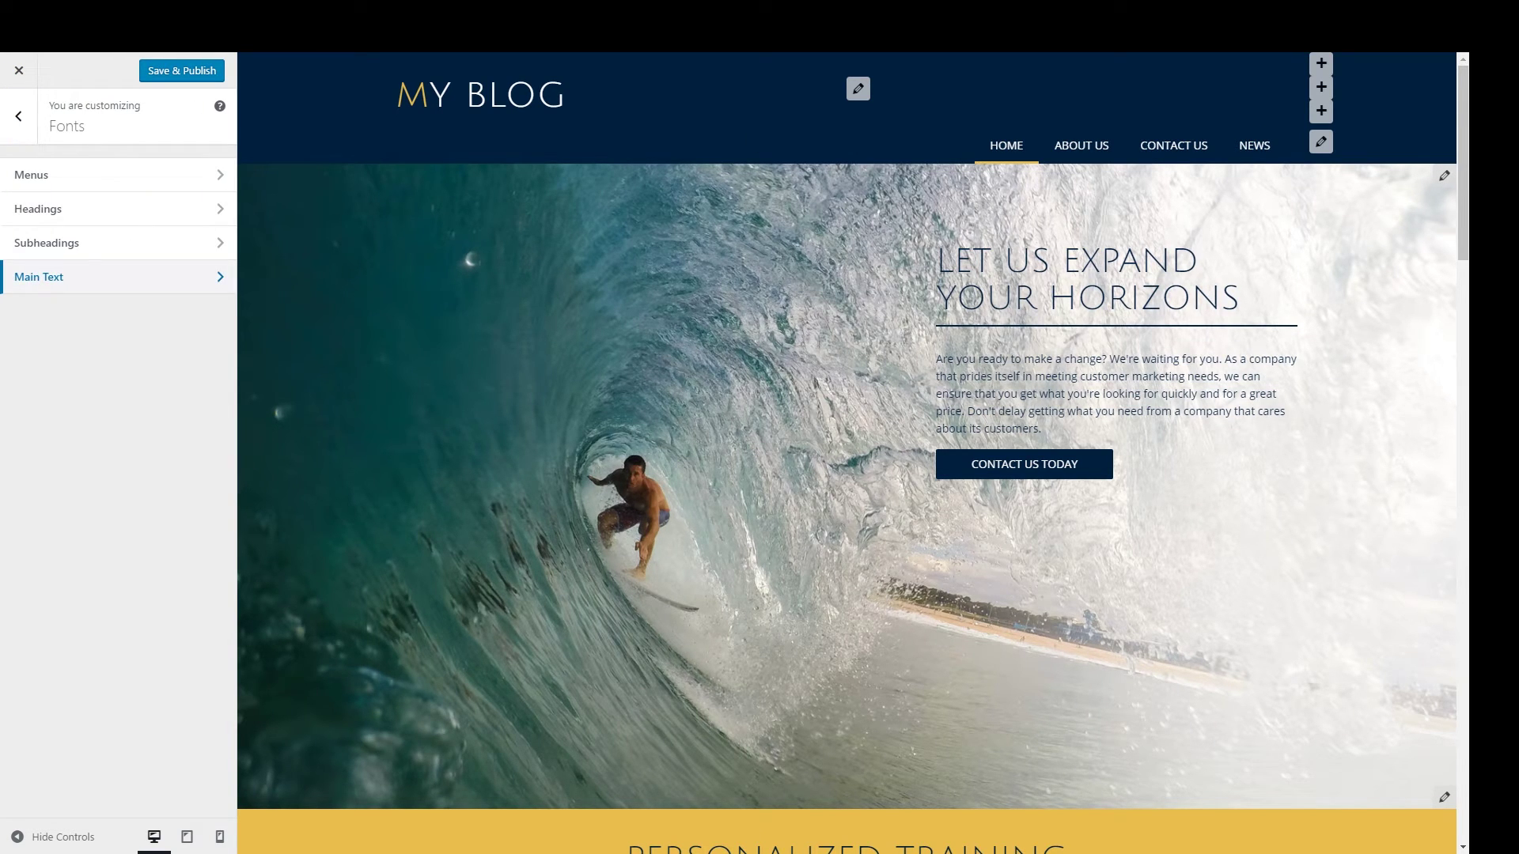
{"action": "key", "text": "Escape"}
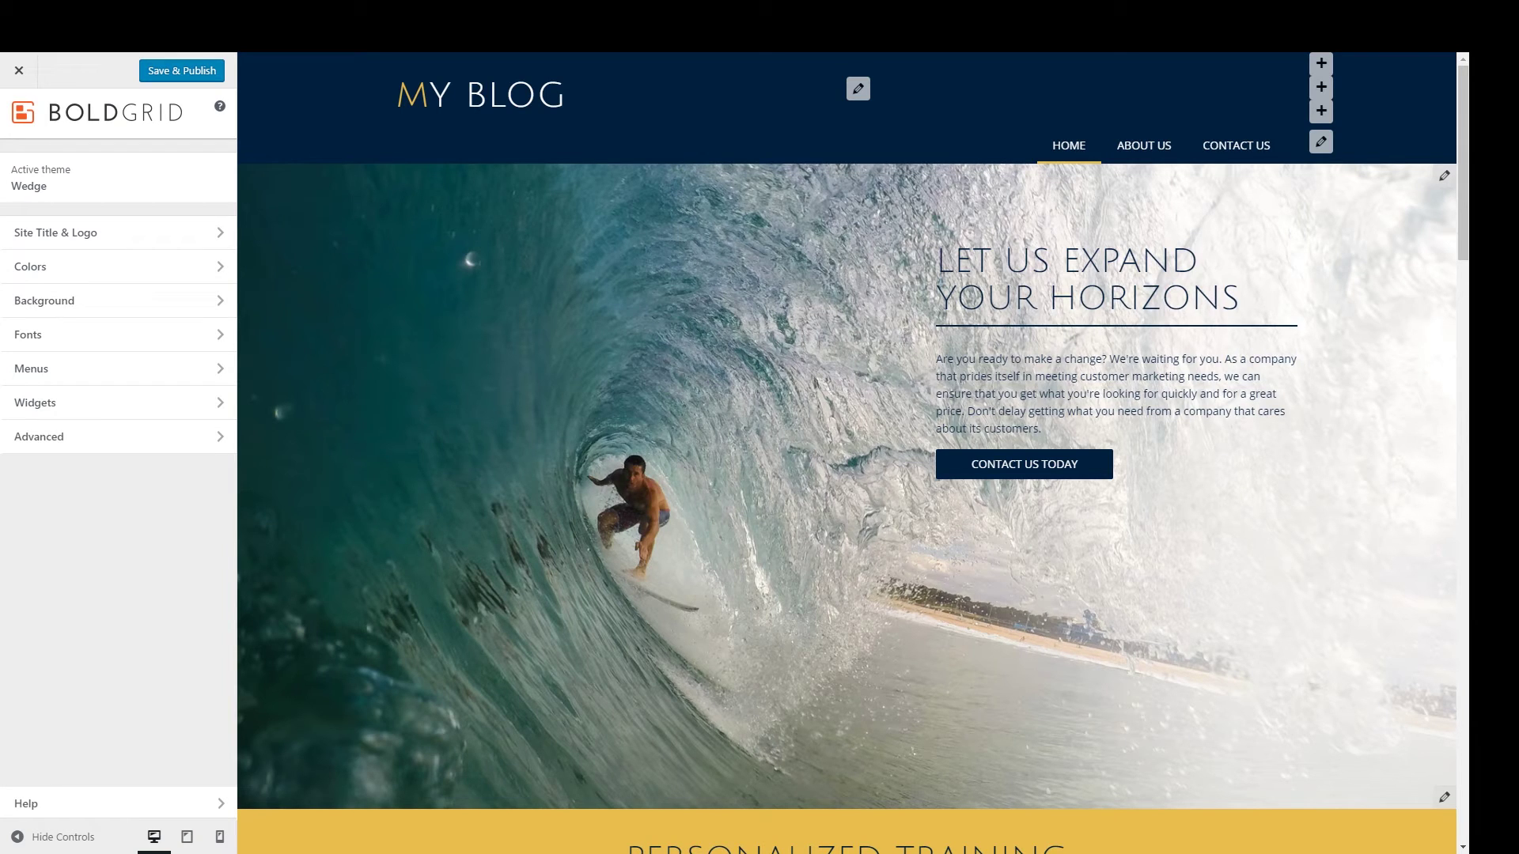
Step: Check the Social Media menu in the Customizer's menu settings
{"action": "left_click", "coordinate": [97, 369]}
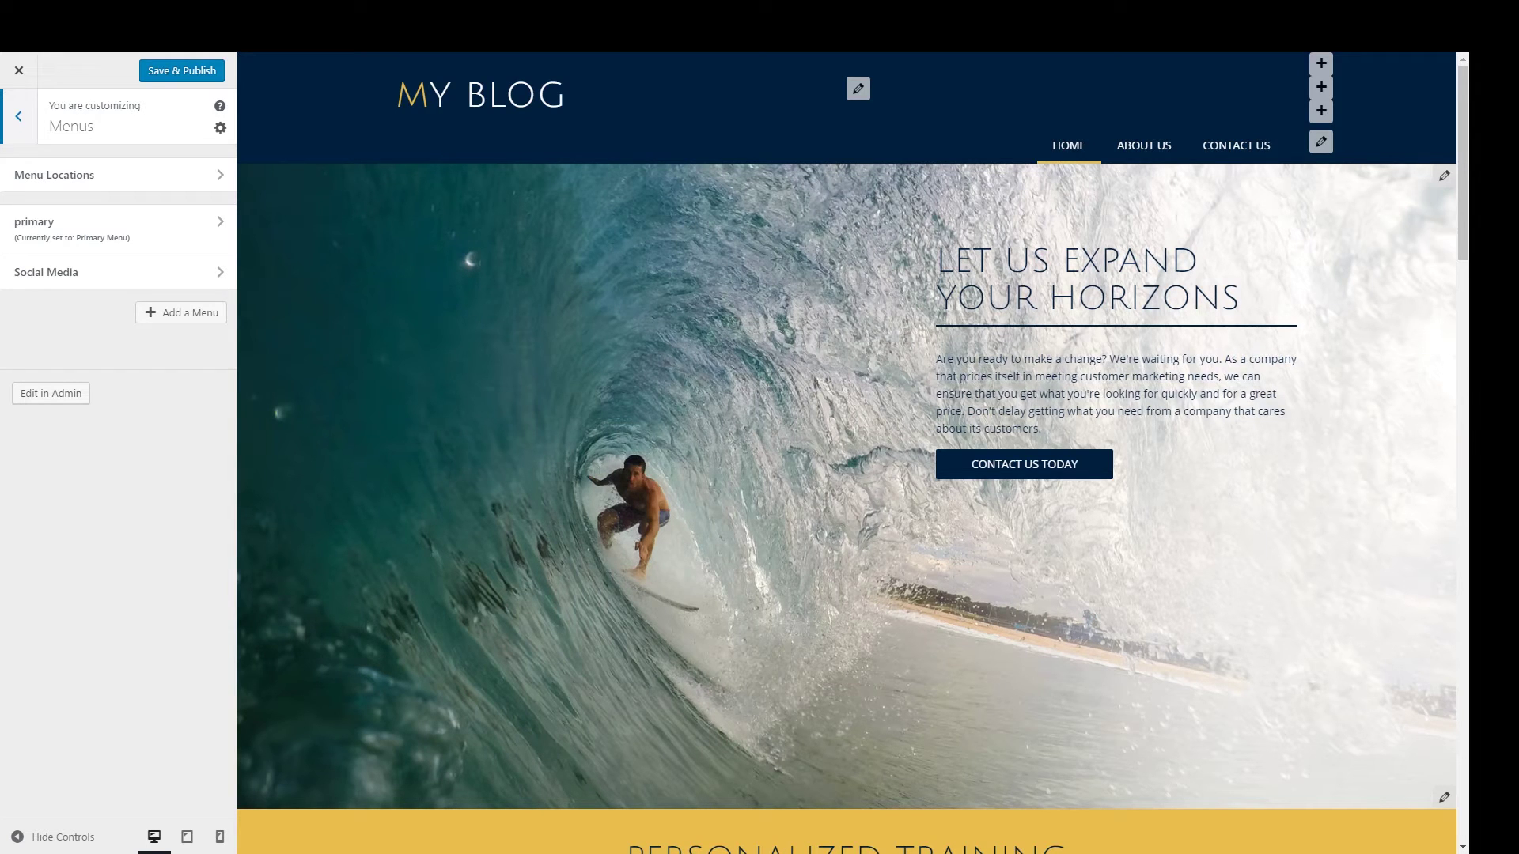
{"action": "left_click", "coordinate": [110, 275]}
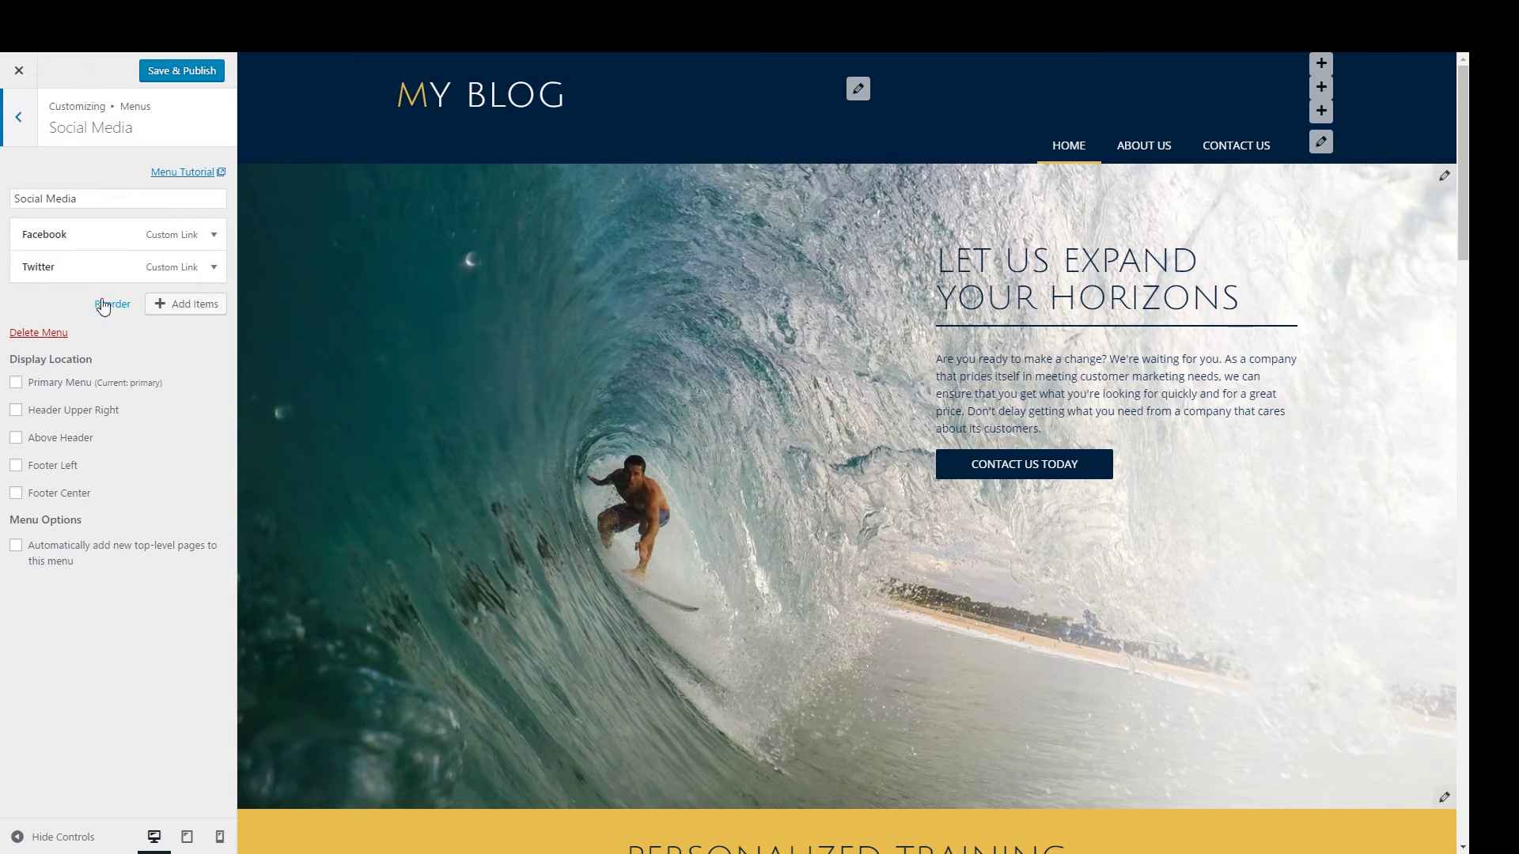
{"action": "left_click", "coordinate": [28, 122]}
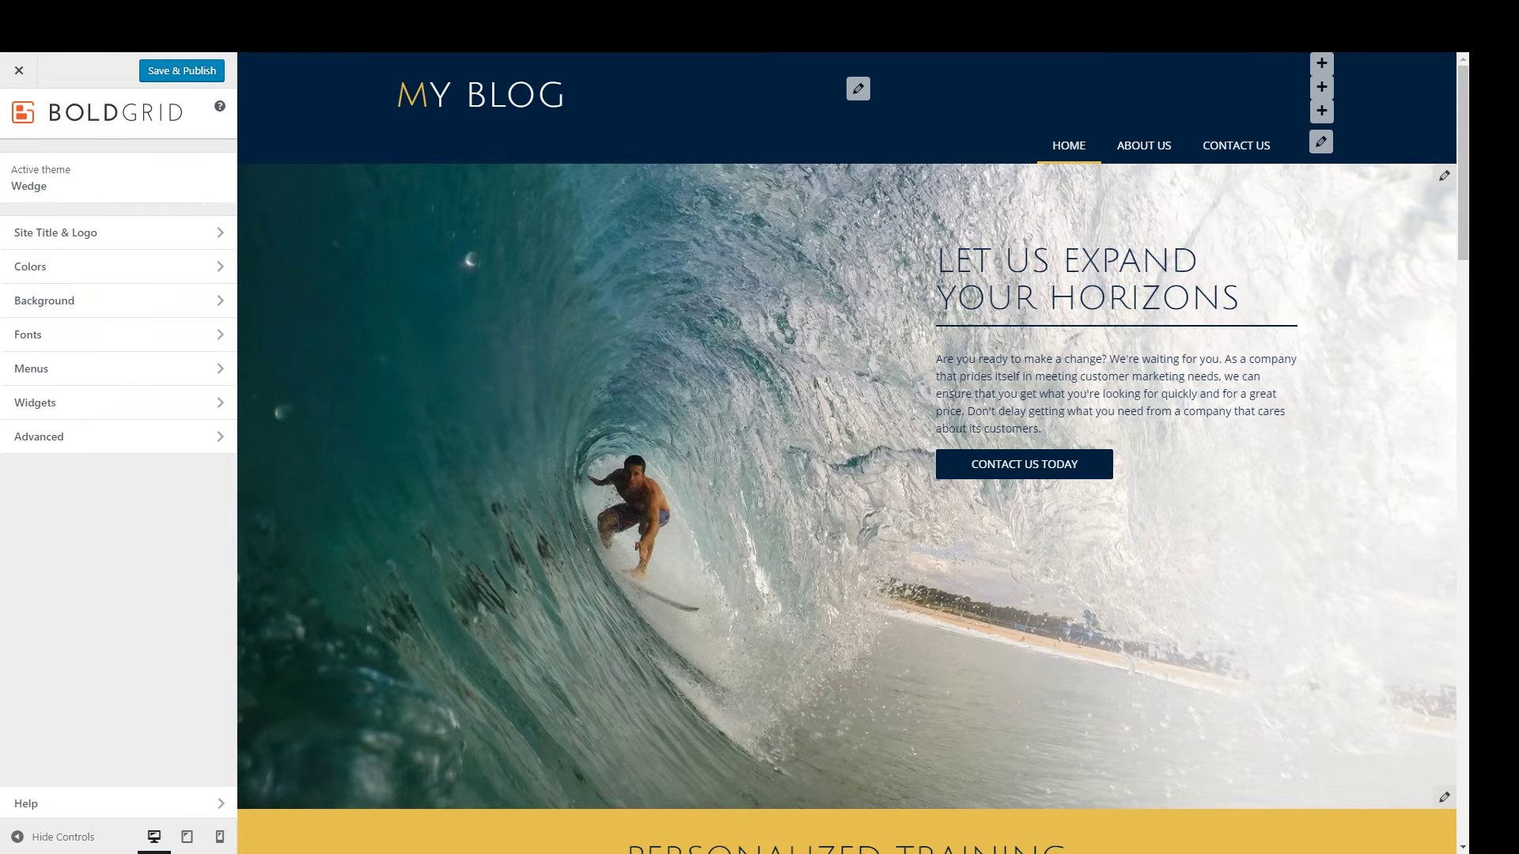
Step: Preview the Above Site Title, Call To Action and Footer Center widget areas
{"action": "left_click", "coordinate": [78, 408]}
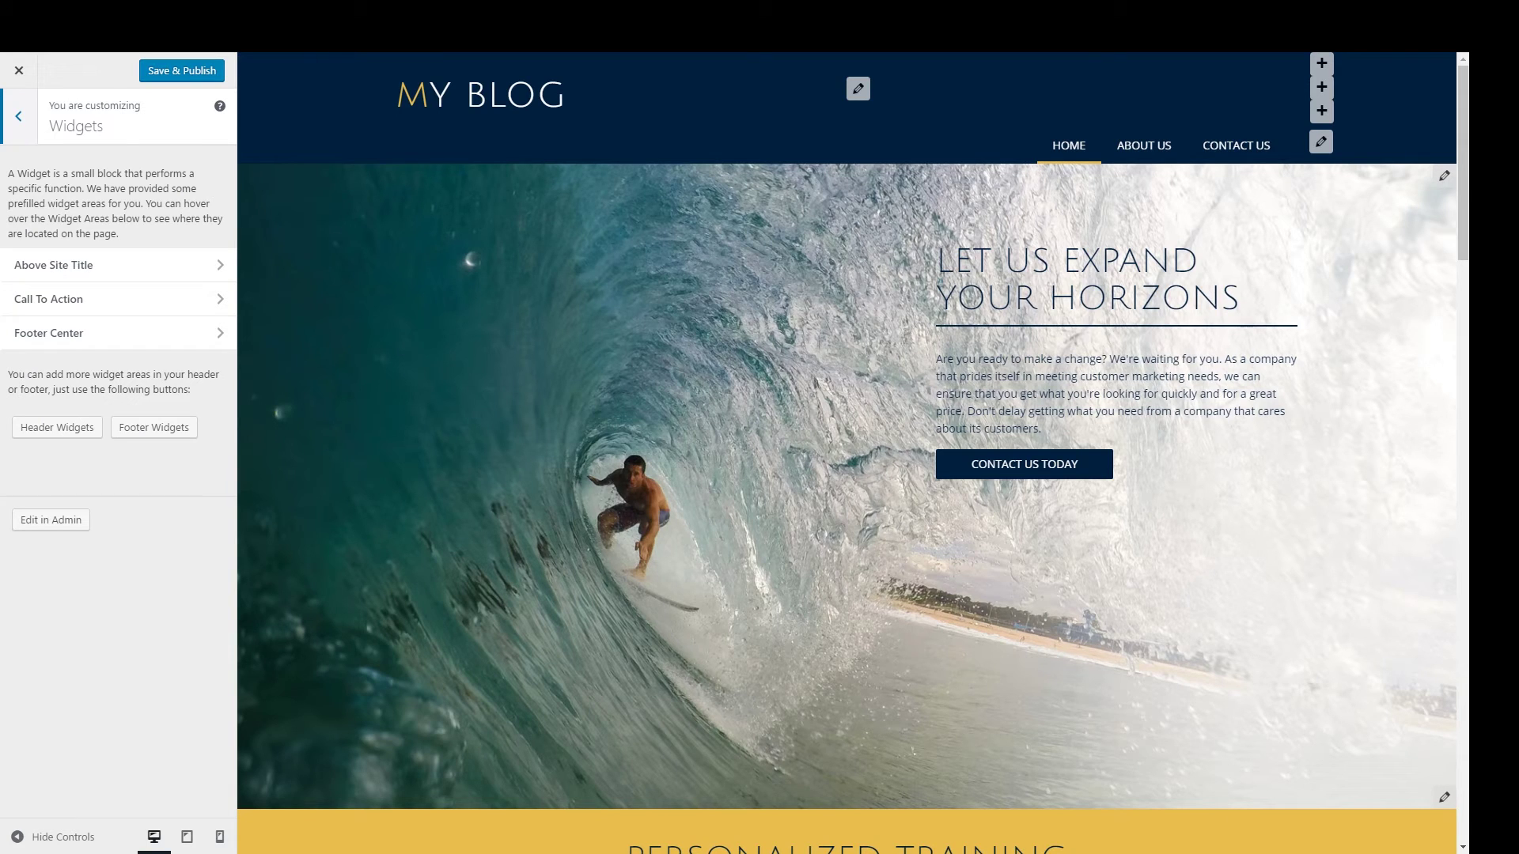
{"action": "mouse_move", "coordinate": [97, 273]}
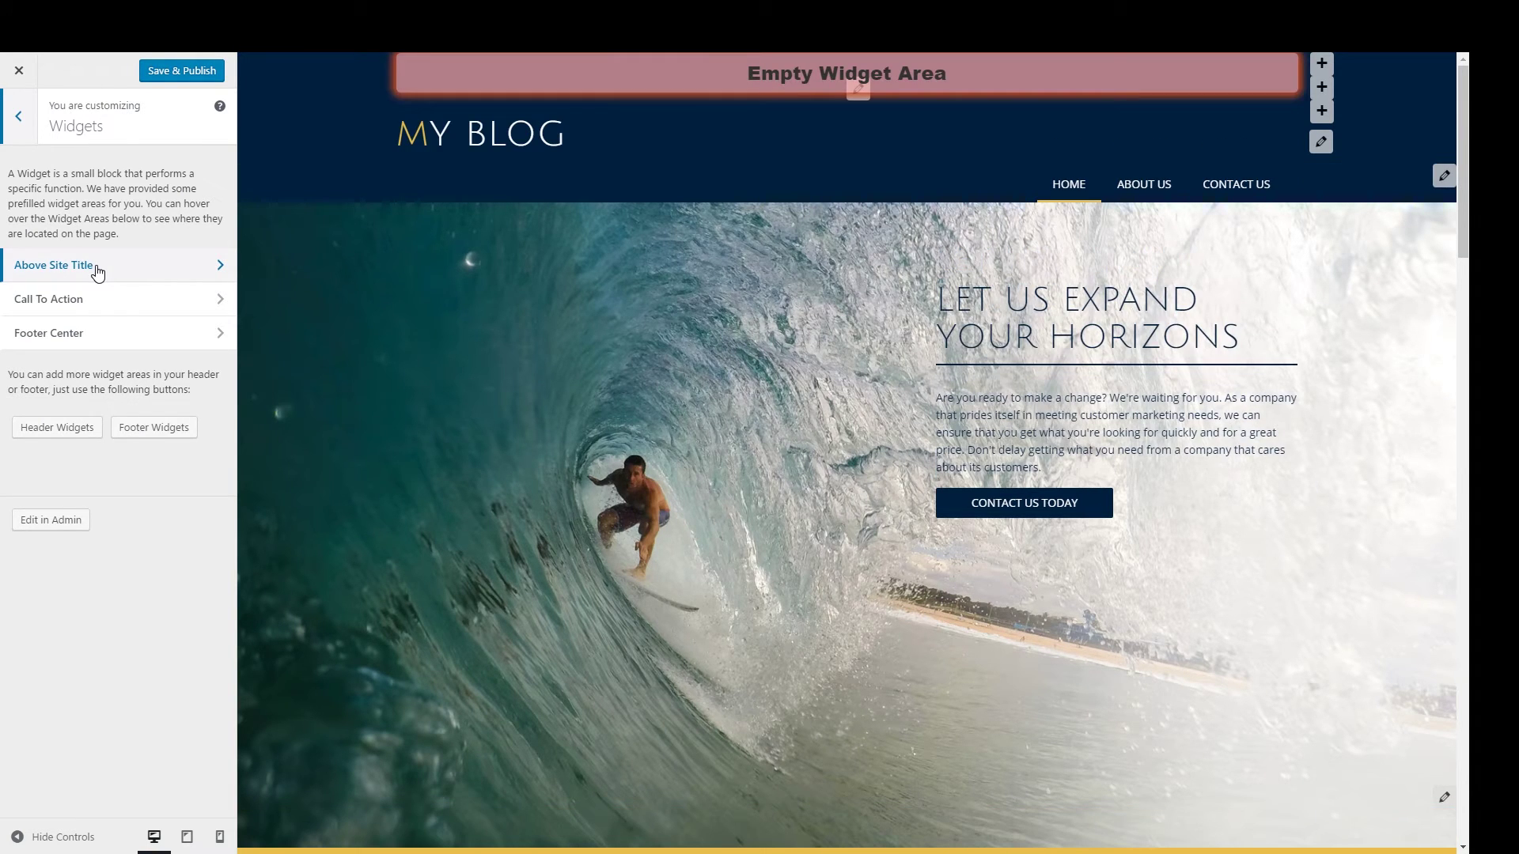
{"action": "mouse_move", "coordinate": [106, 302]}
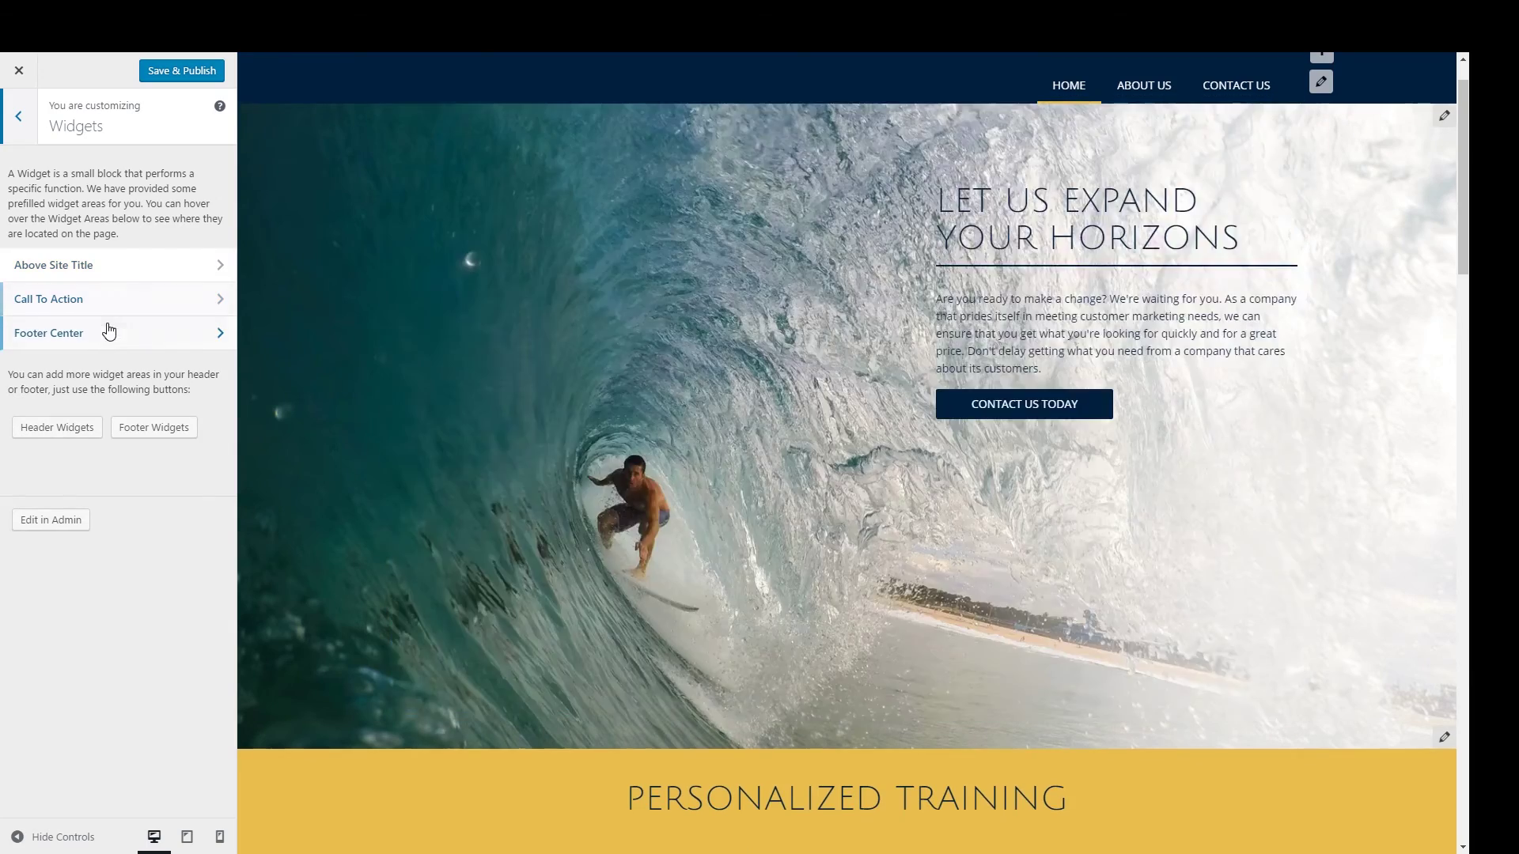
{"action": "mouse_move", "coordinate": [112, 335]}
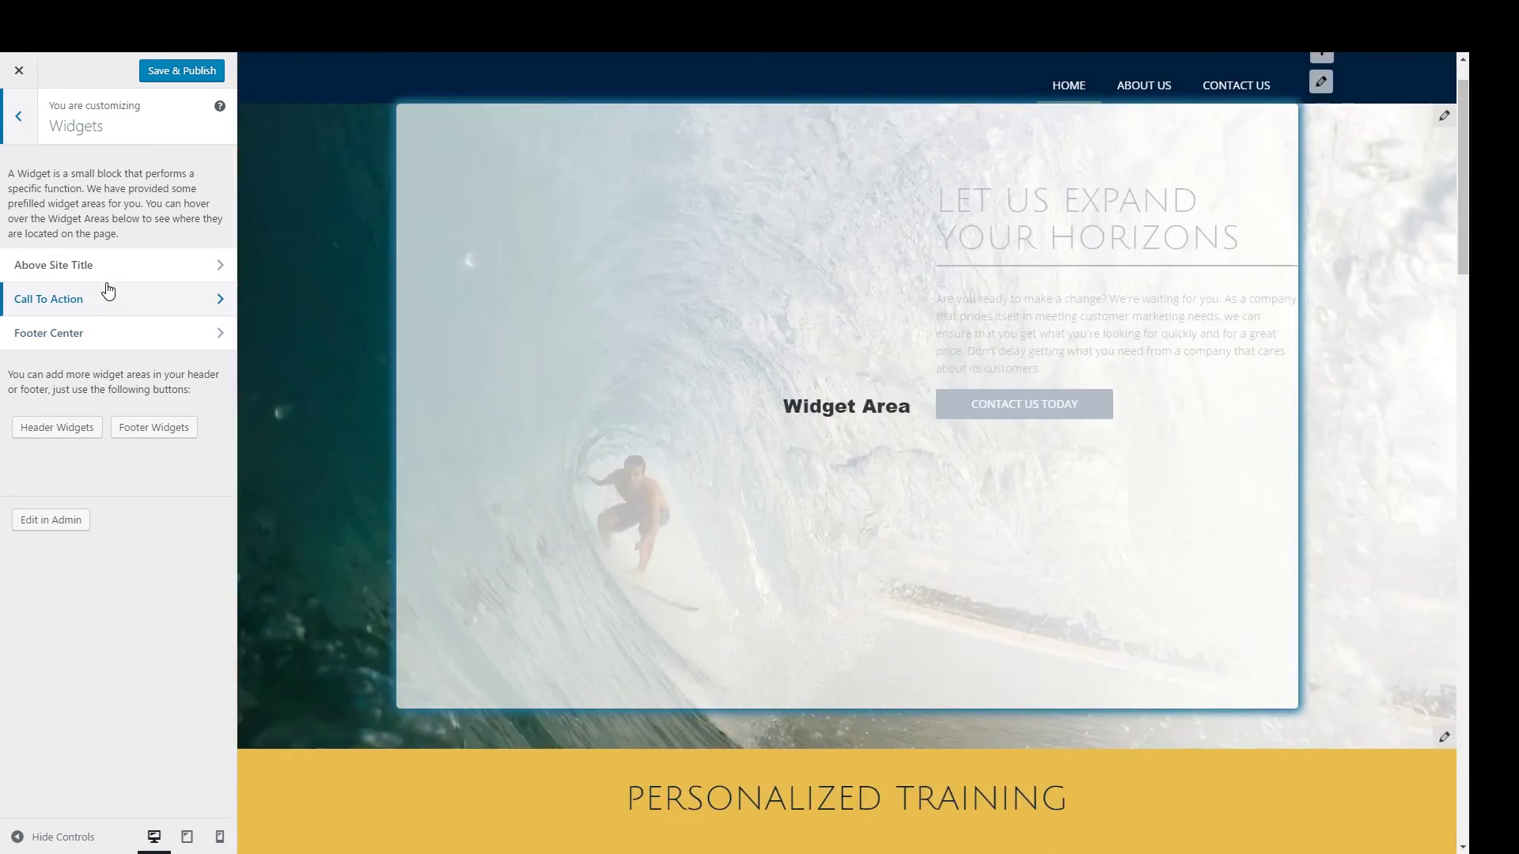
{"action": "mouse_move", "coordinate": [113, 274]}
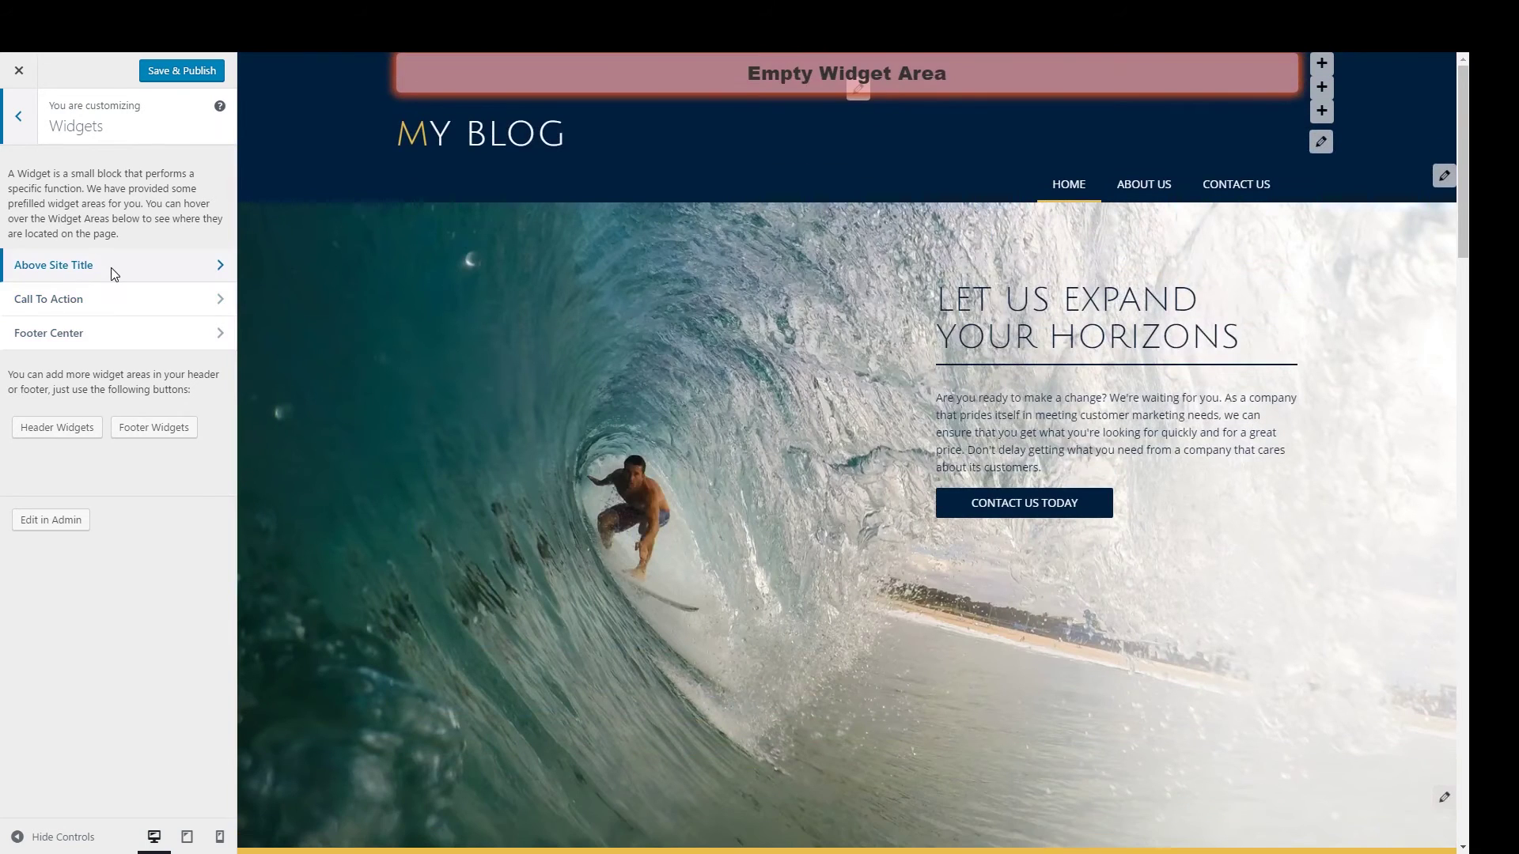
{"action": "left_click", "coordinate": [23, 111]}
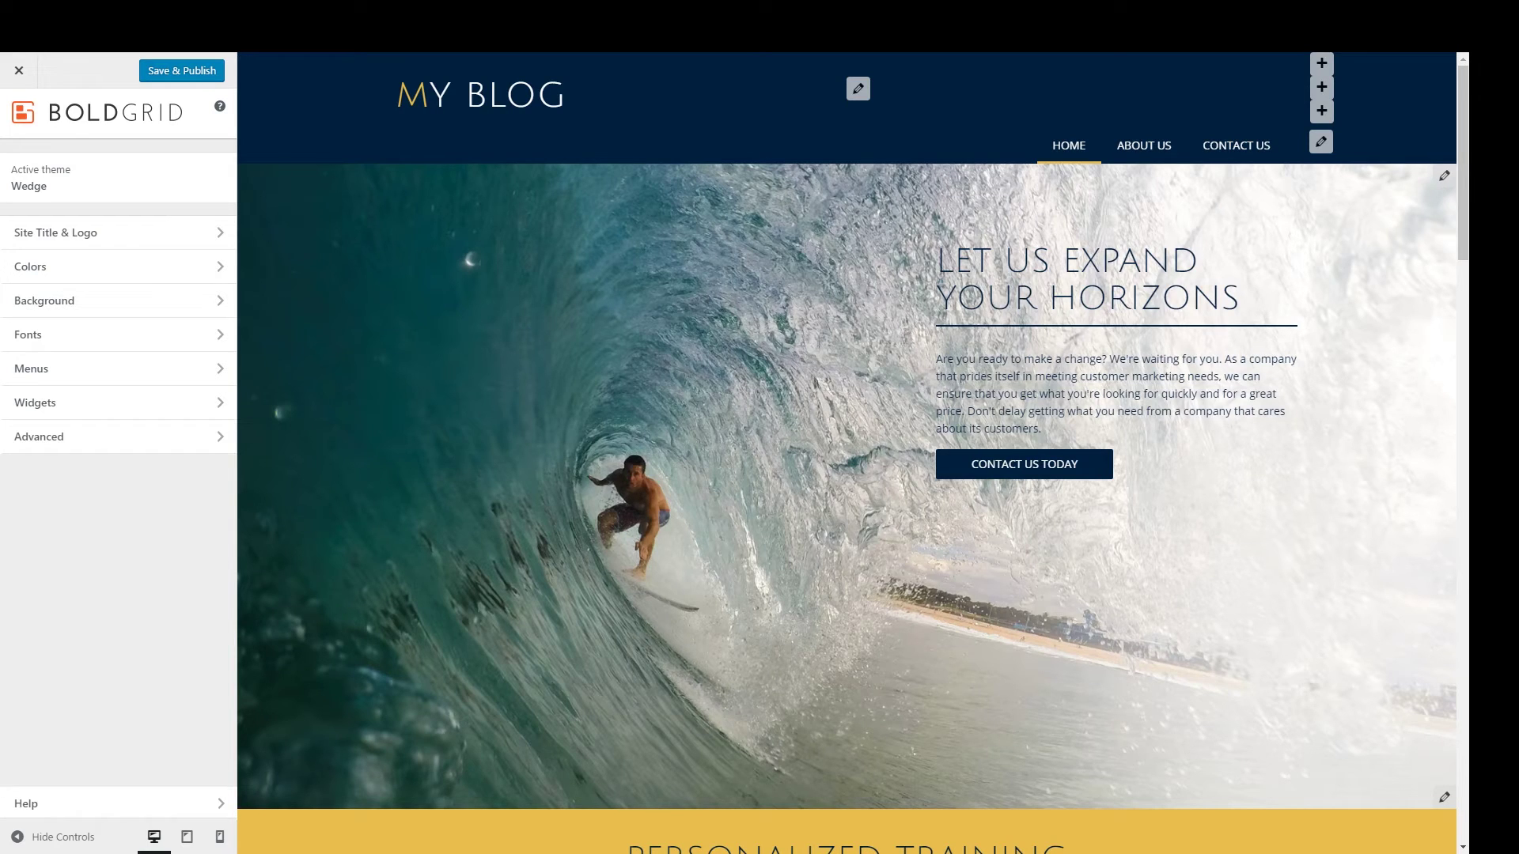
Step: Glance at the Customizer's Advanced settings, then close the Customizer back to the admin
{"action": "left_click", "coordinate": [87, 440]}
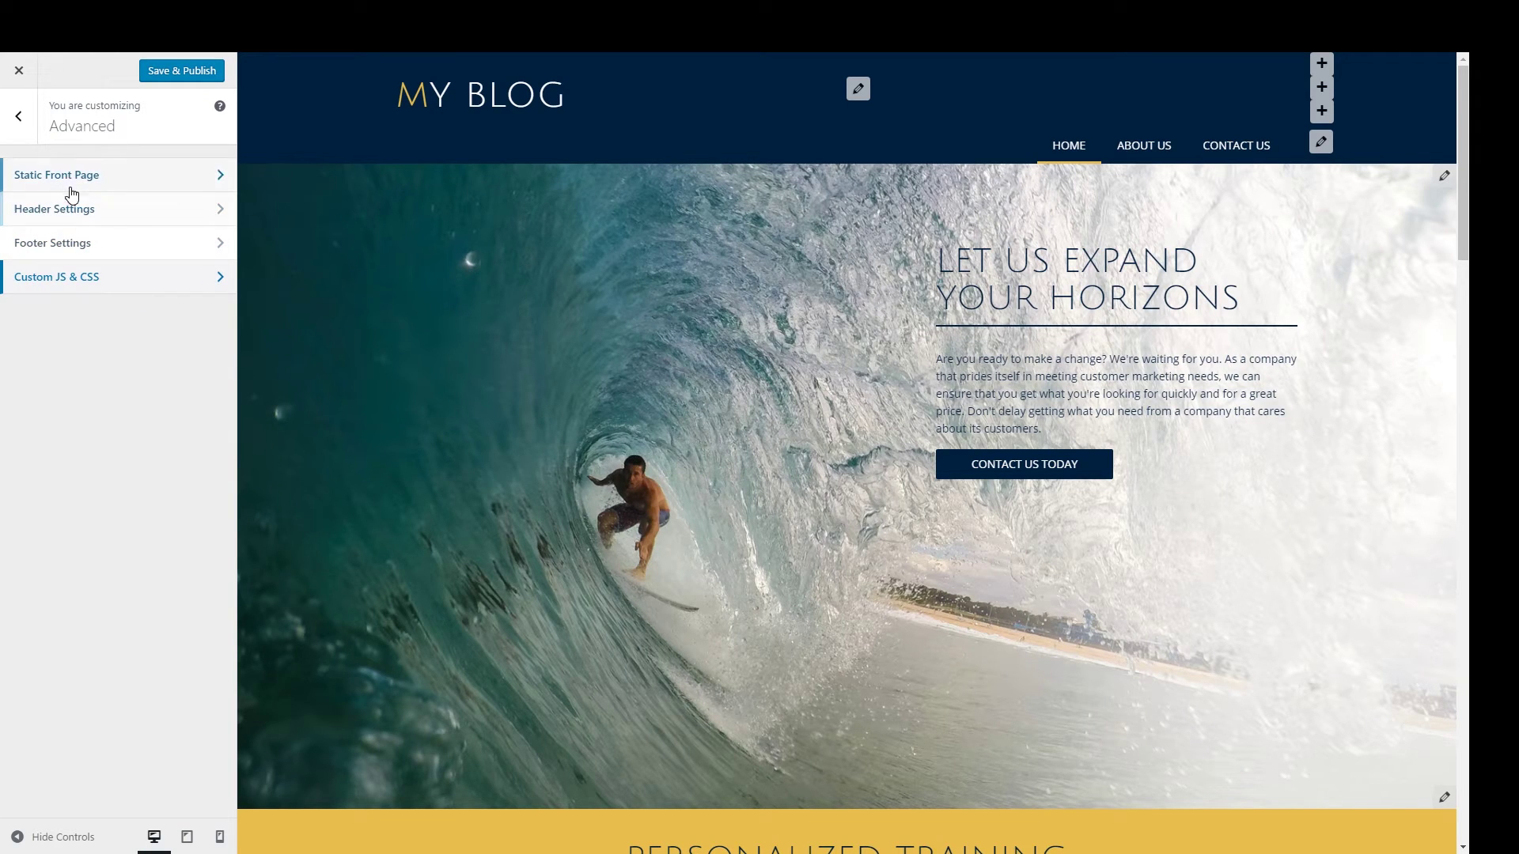
{"action": "left_click", "coordinate": [19, 116]}
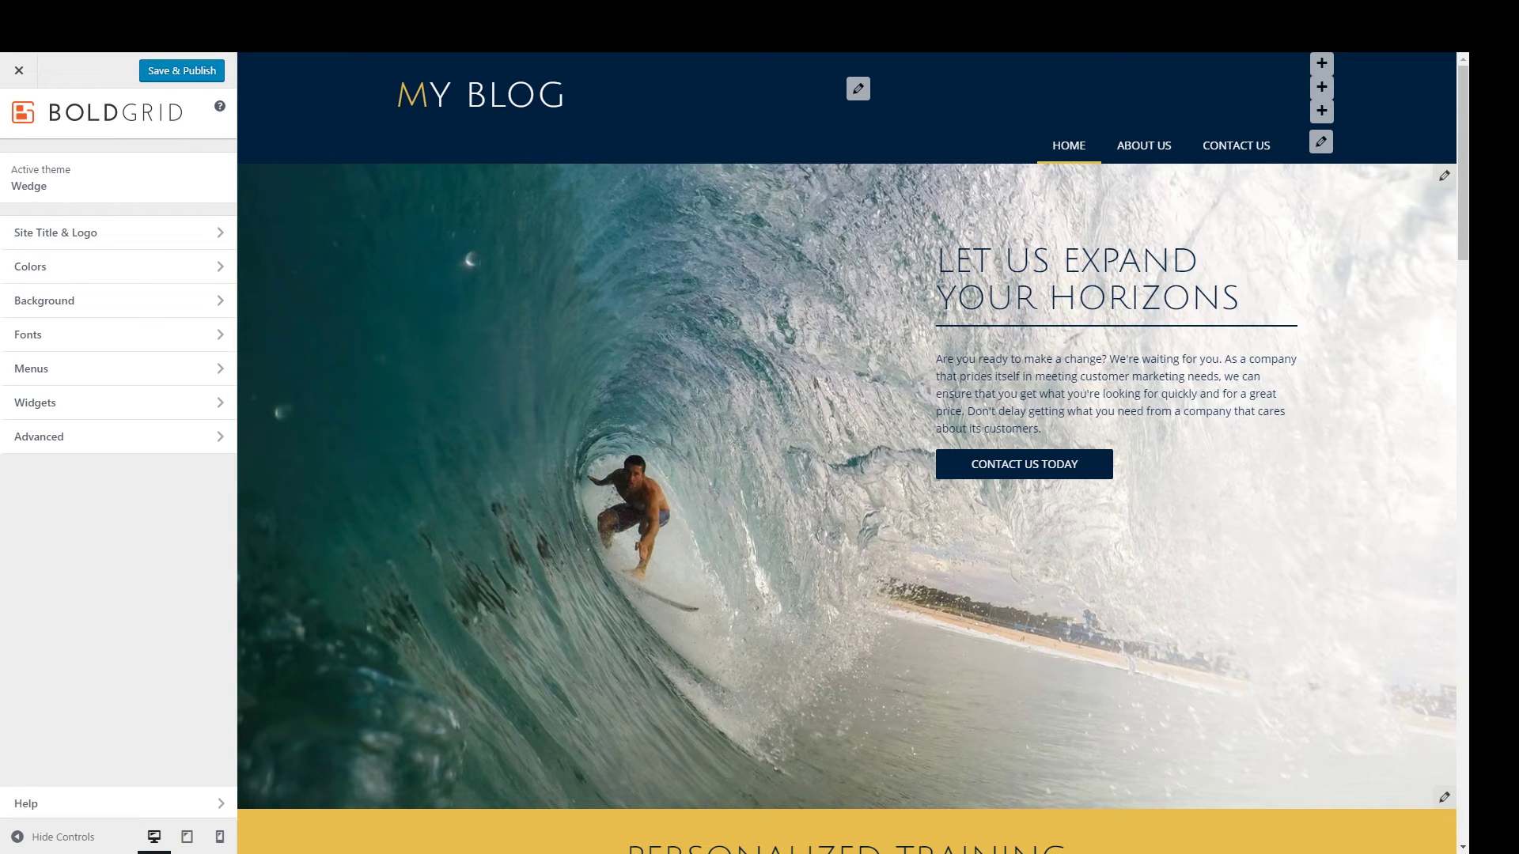
{"action": "left_click", "coordinate": [20, 75]}
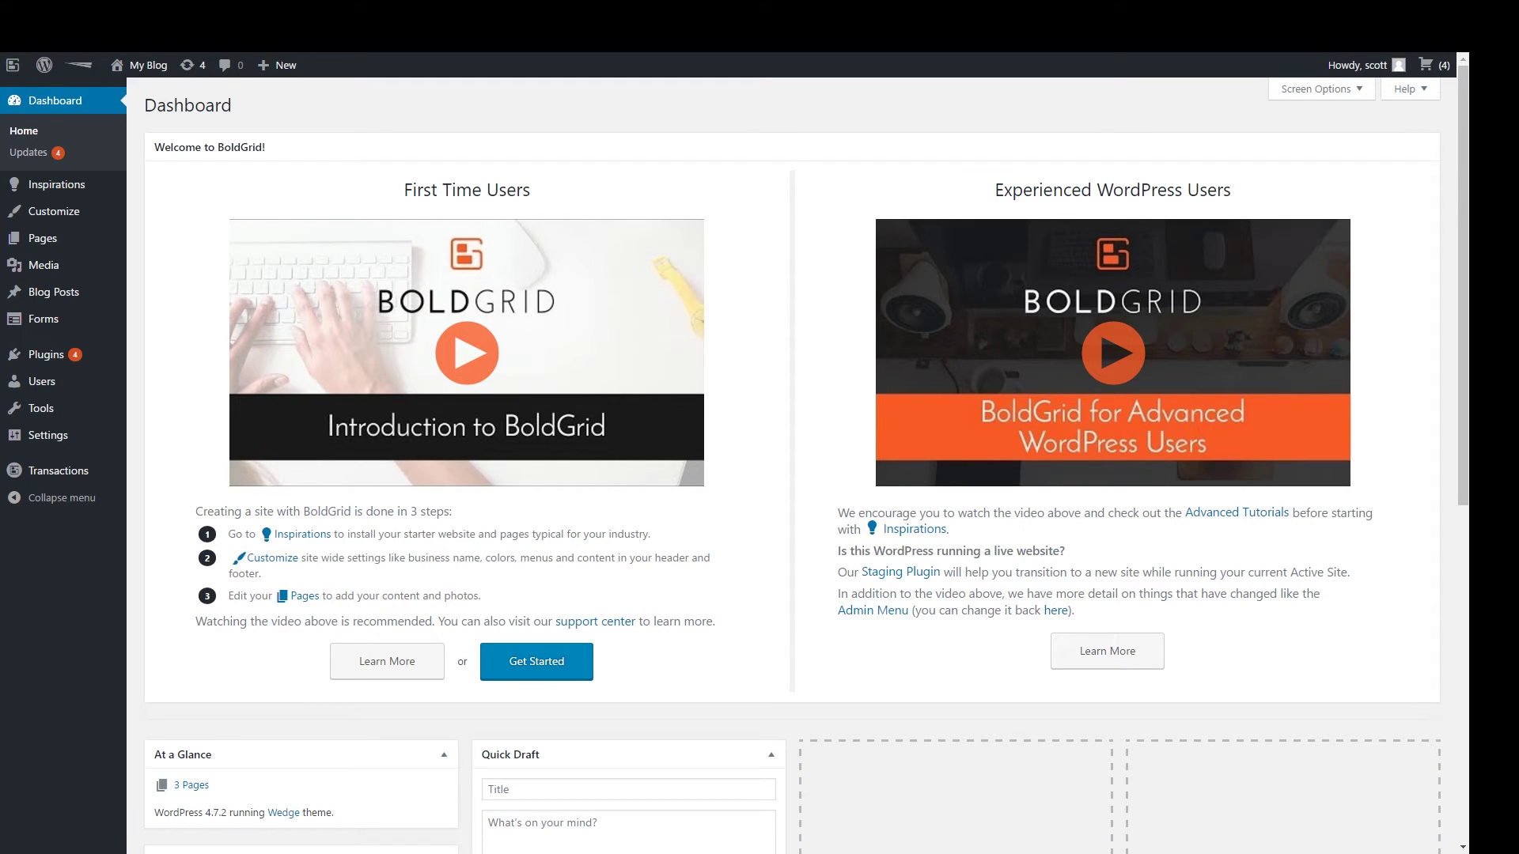
Step: Show All Pages from the Pages menu in the admin sidebar
{"action": "mouse_move", "coordinate": [45, 241]}
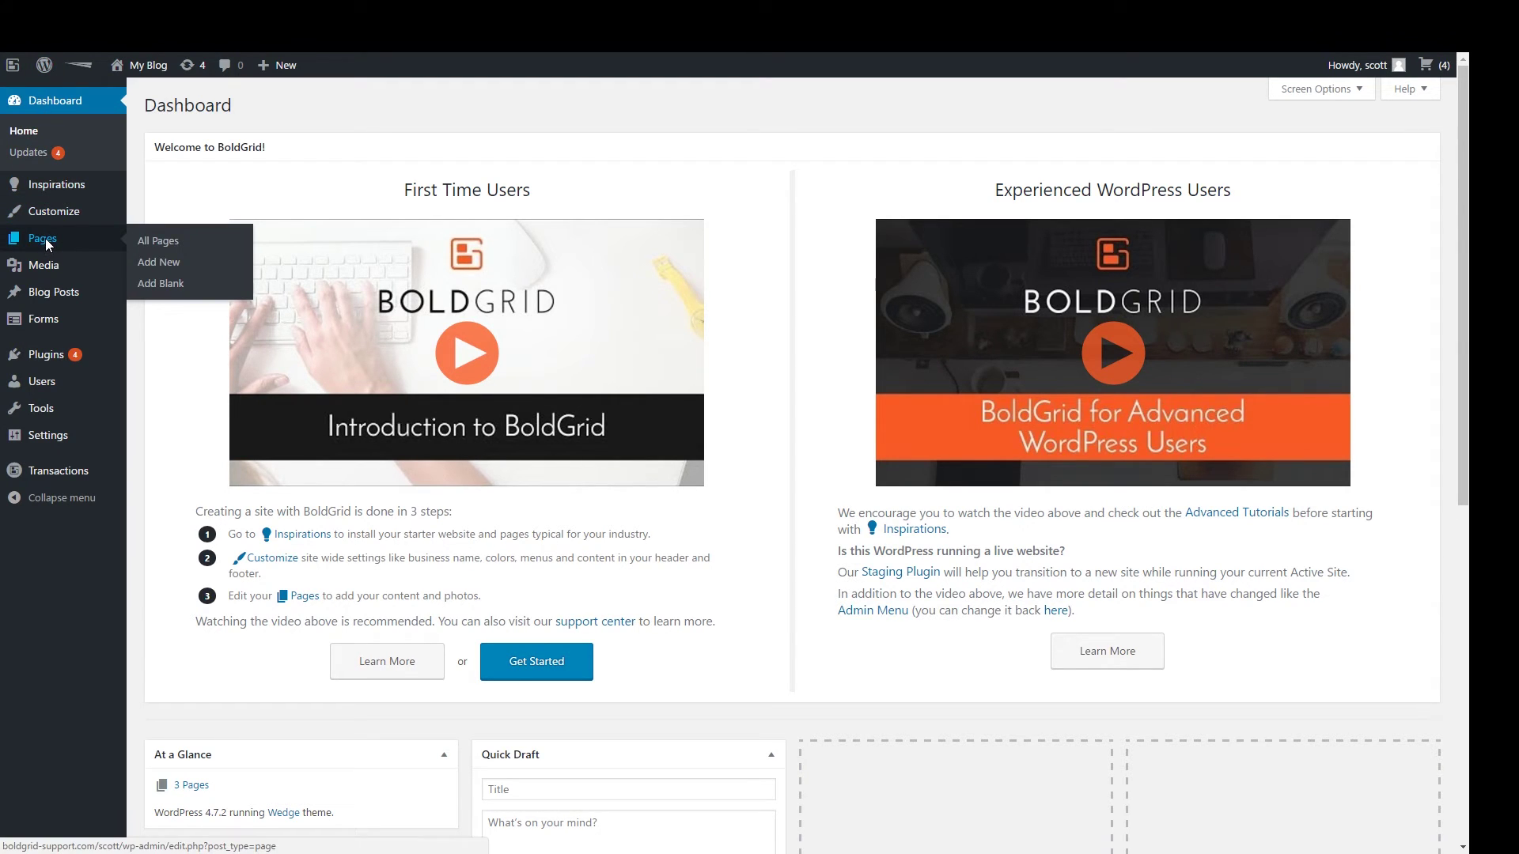
{"action": "left_click", "coordinate": [46, 211]}
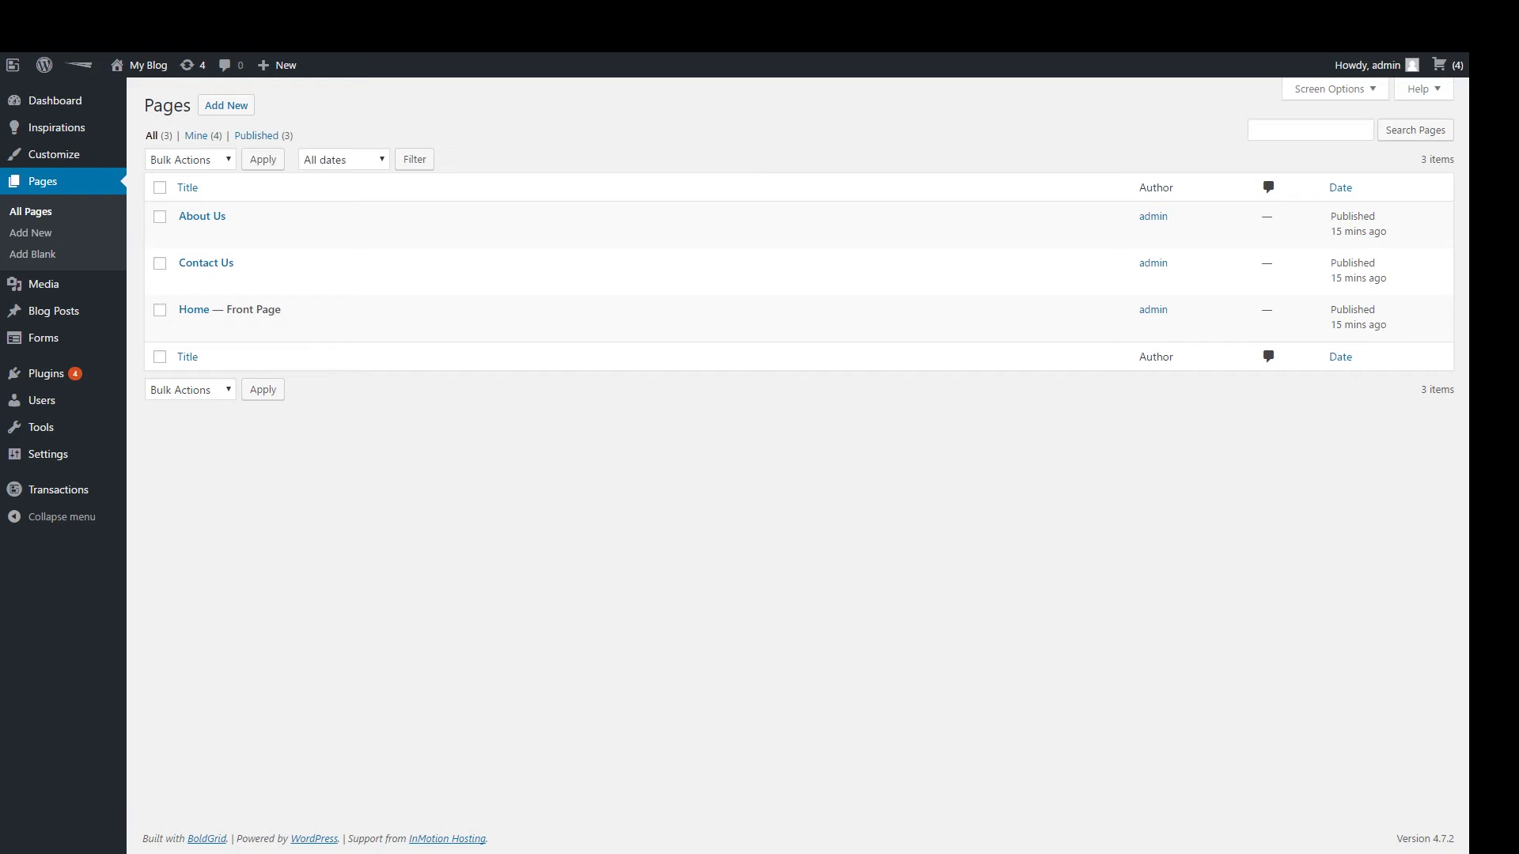
{"action": "mouse_move", "coordinate": [441, 227]}
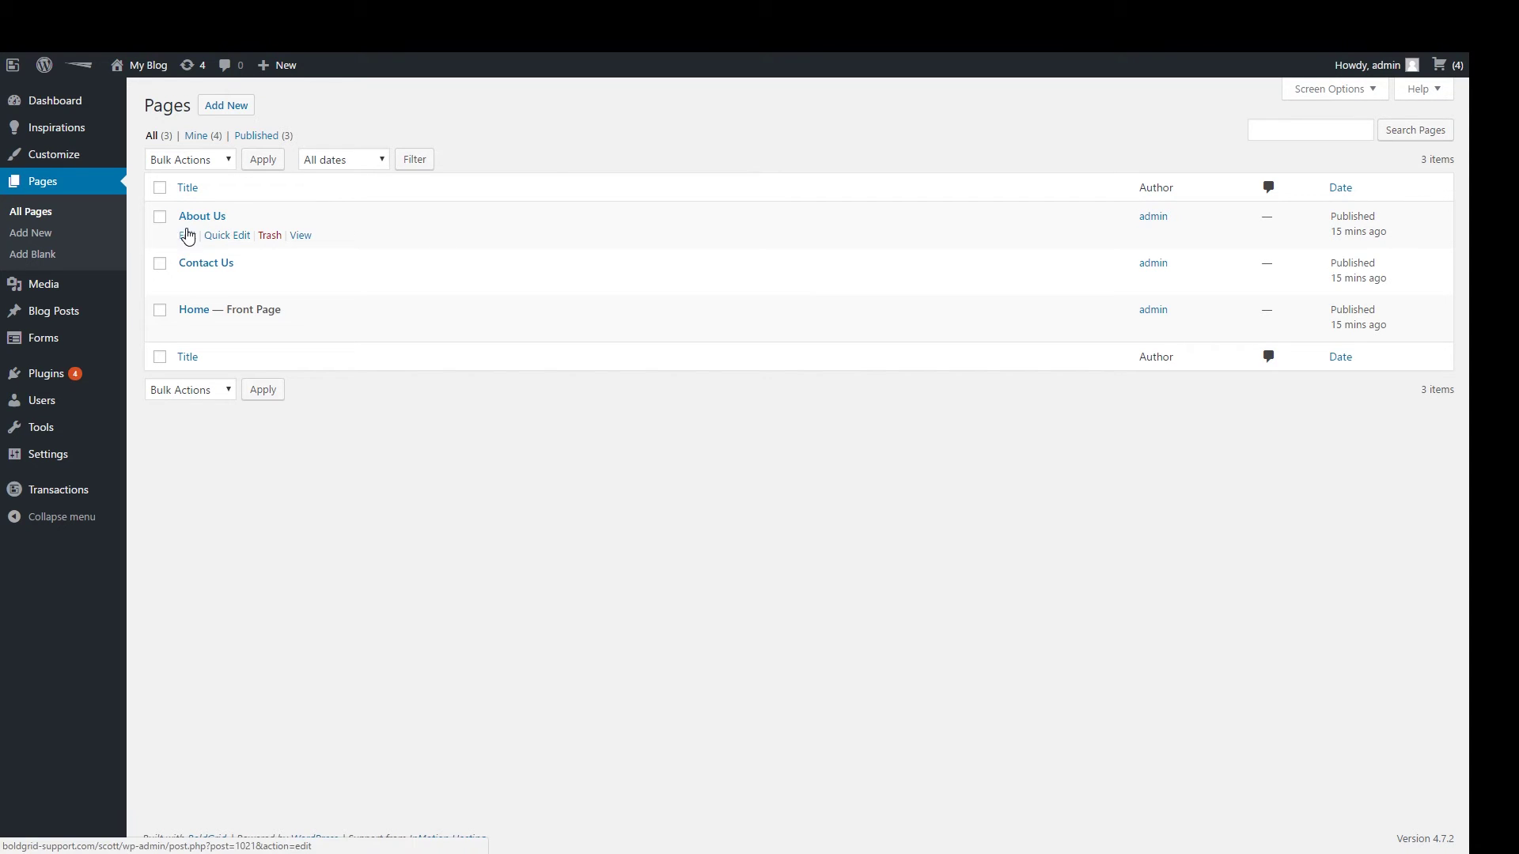
{"action": "left_click", "coordinate": [270, 241]}
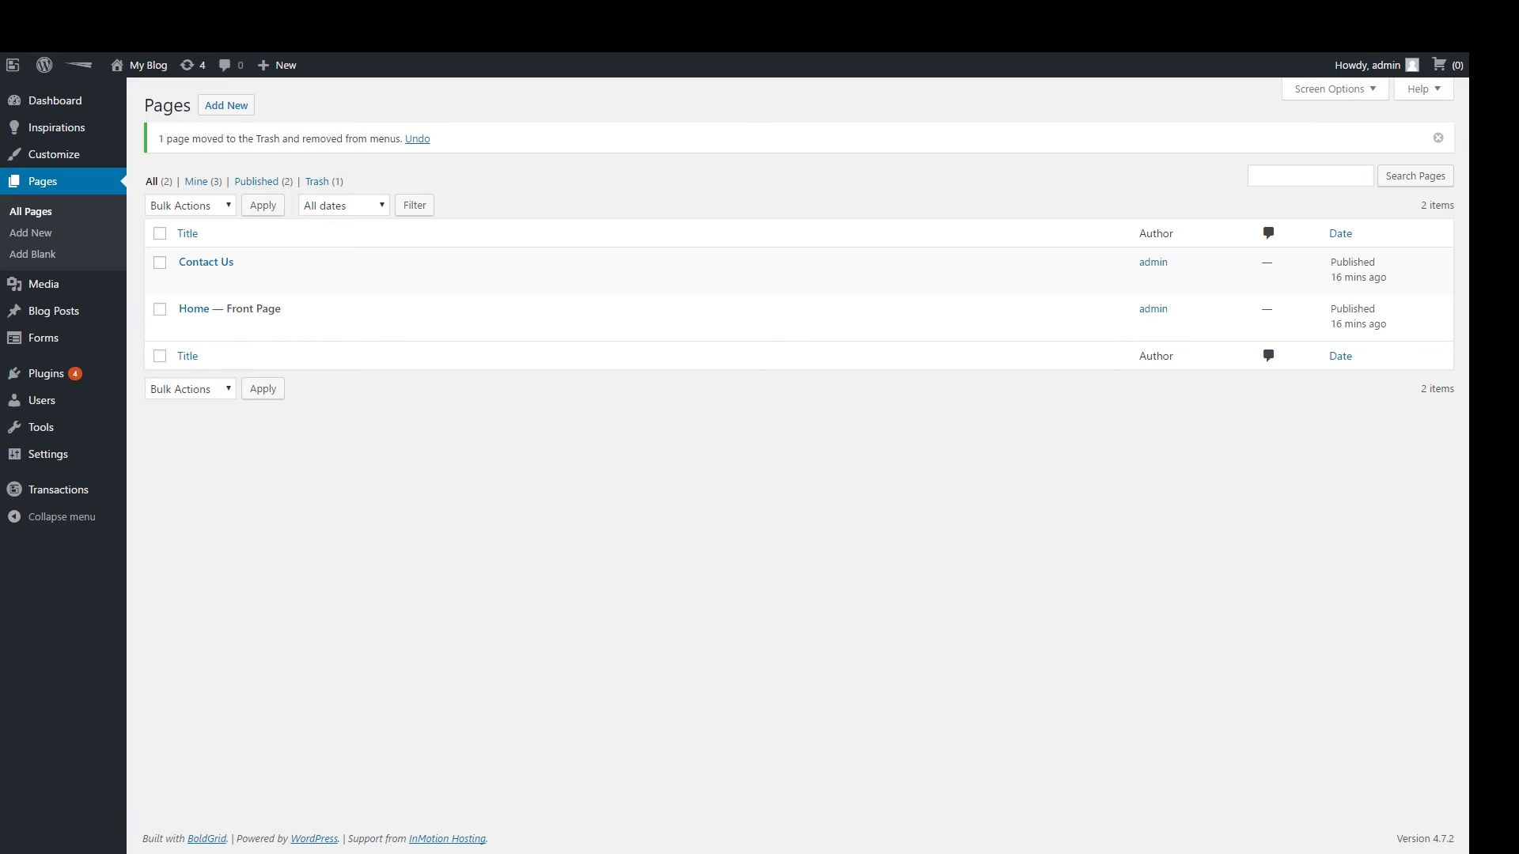
{"action": "left_click", "coordinate": [325, 183]}
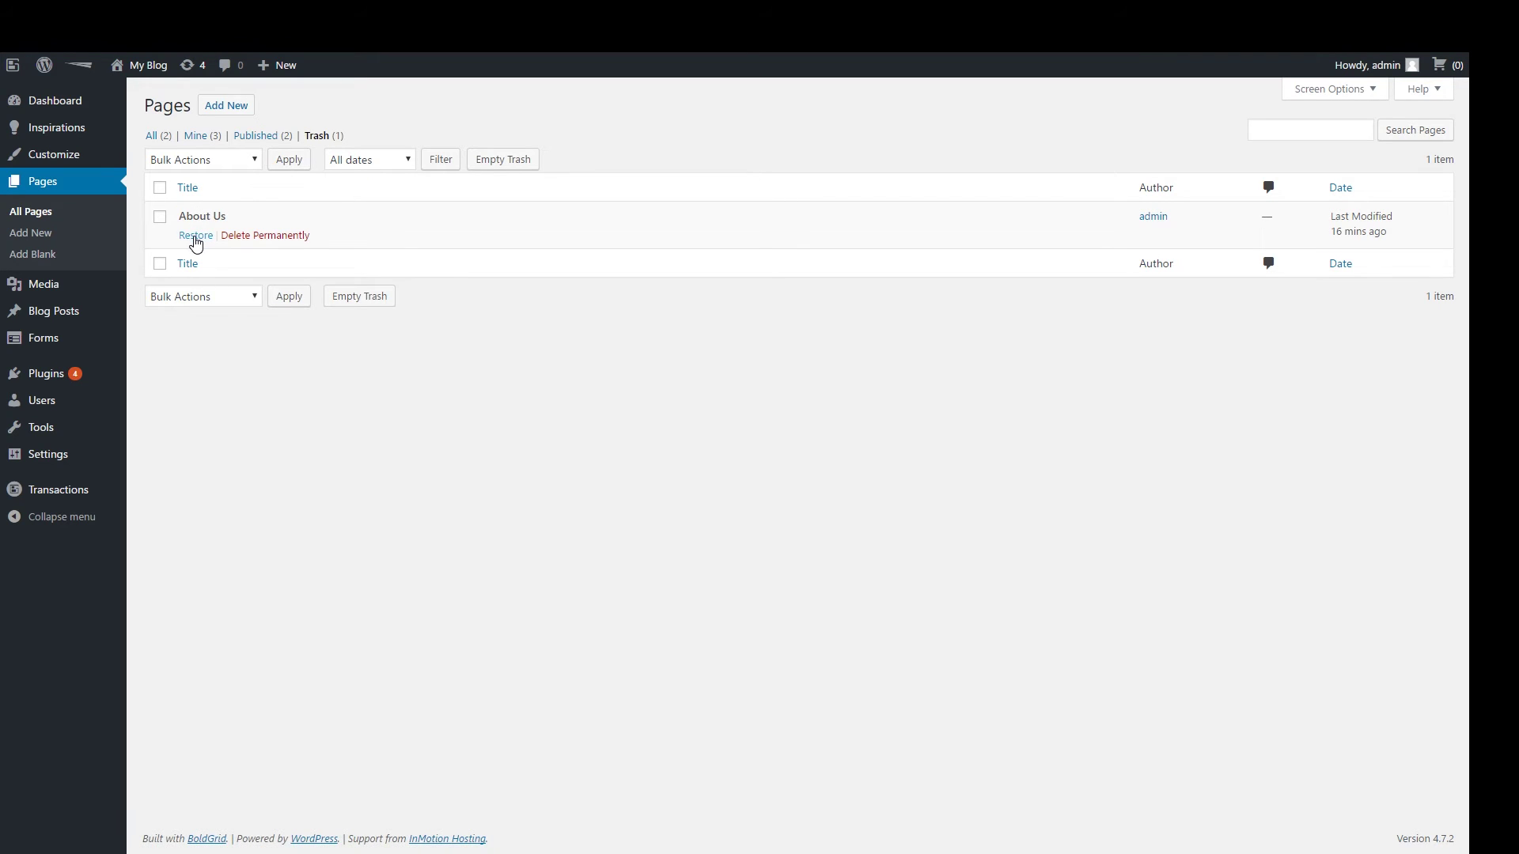
{"action": "left_click", "coordinate": [195, 242]}
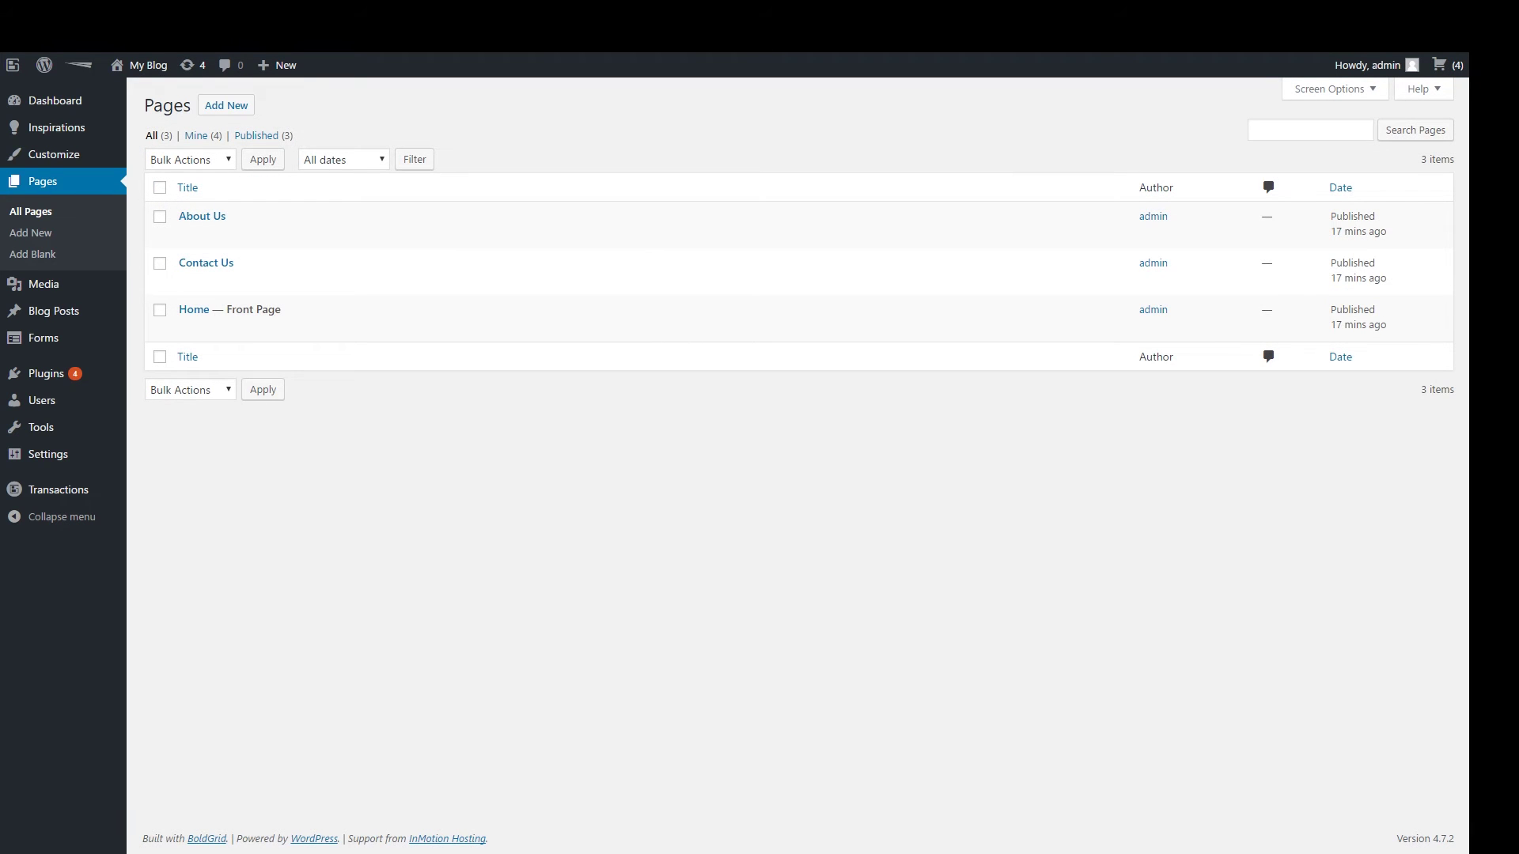
{"action": "mouse_move", "coordinate": [190, 215]}
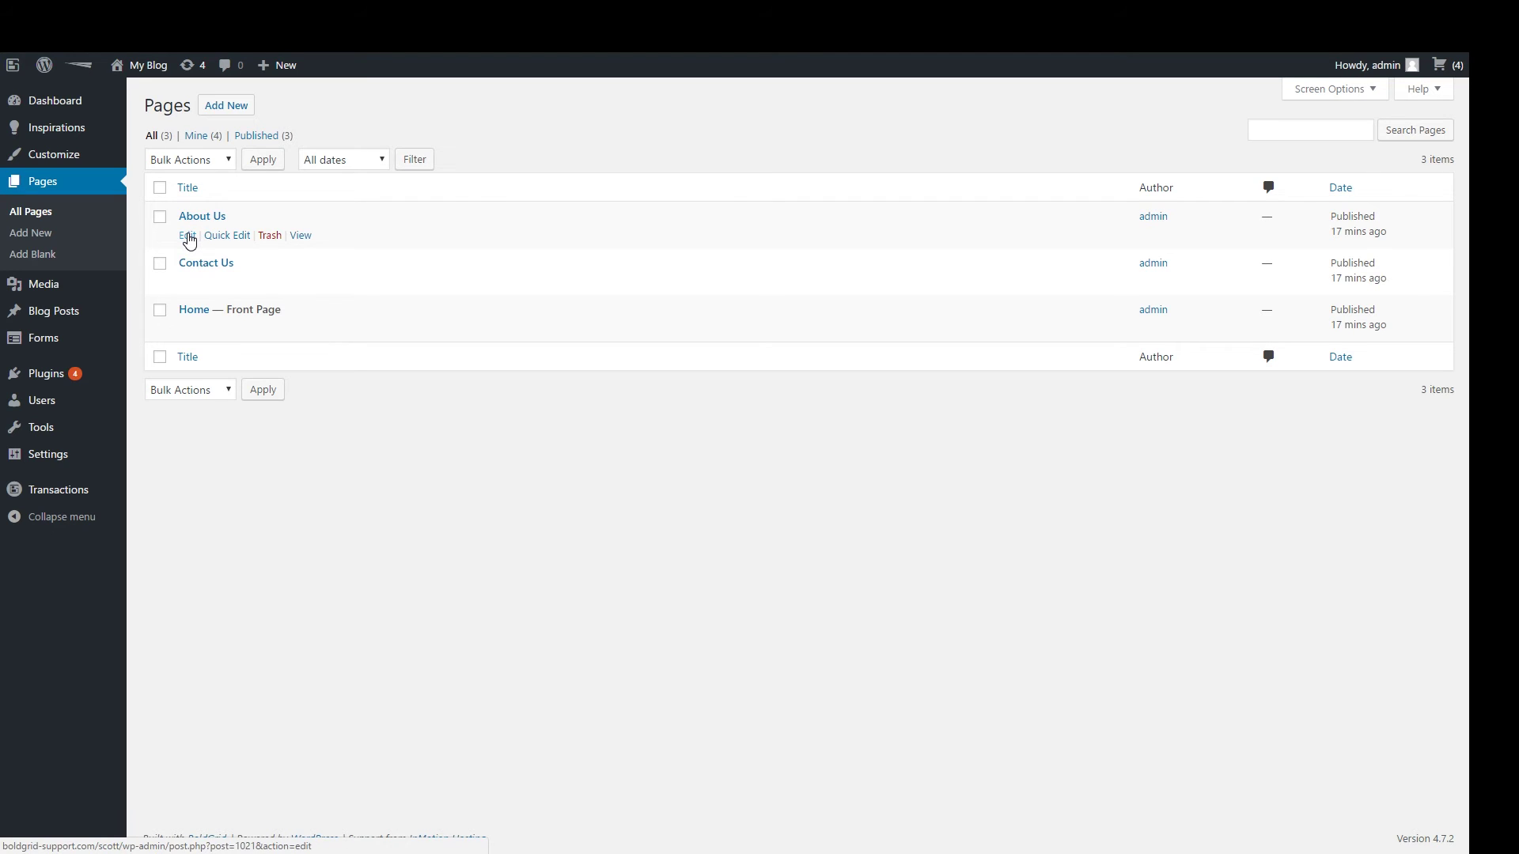
Step: Add a new page built from the News GridBlock set
{"action": "left_click", "coordinate": [31, 238]}
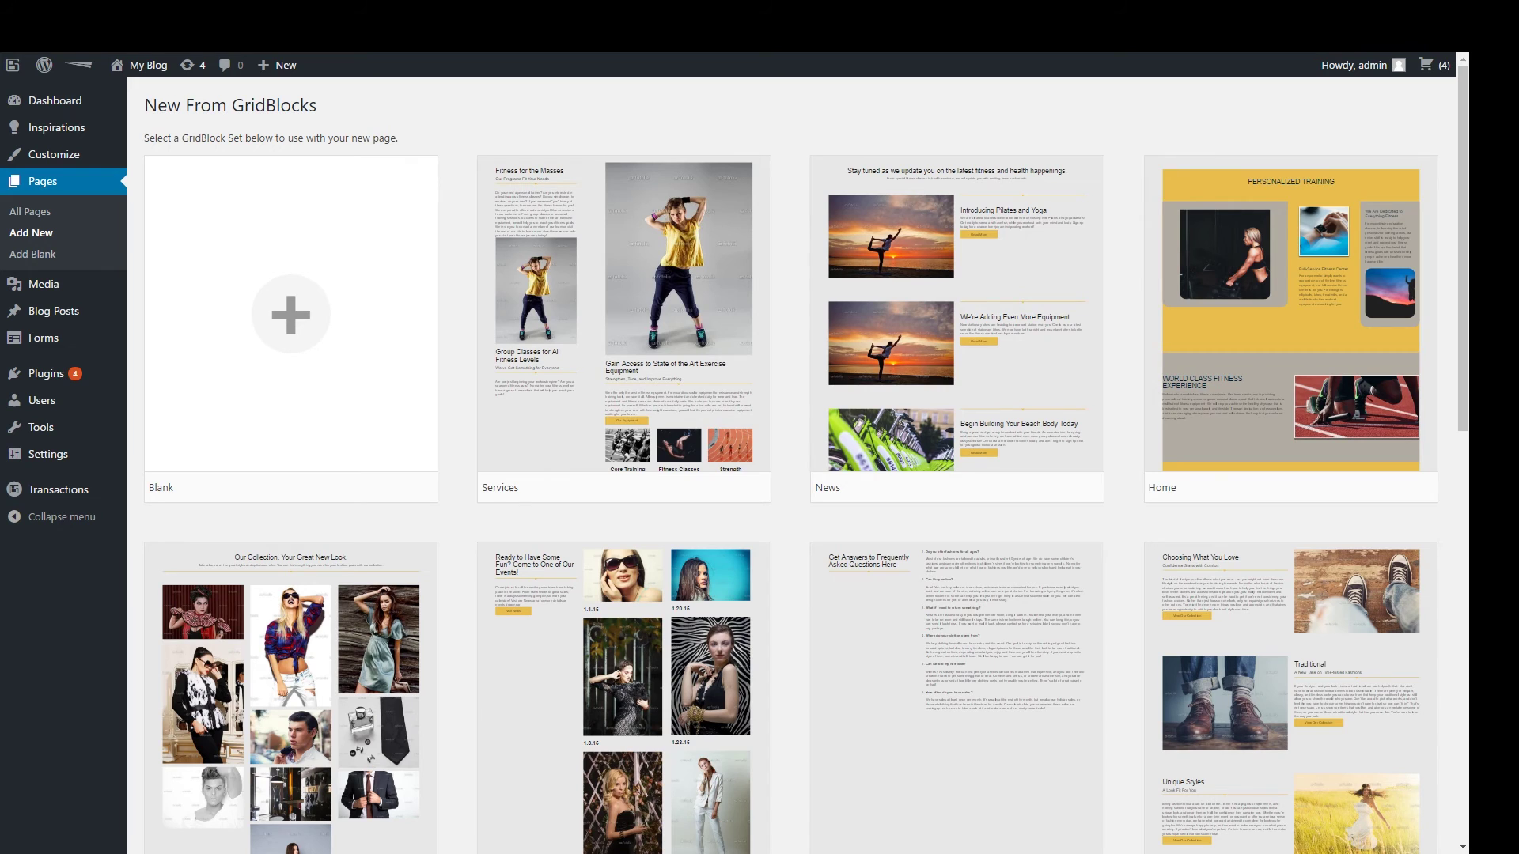
{"action": "left_click", "coordinate": [1067, 487]}
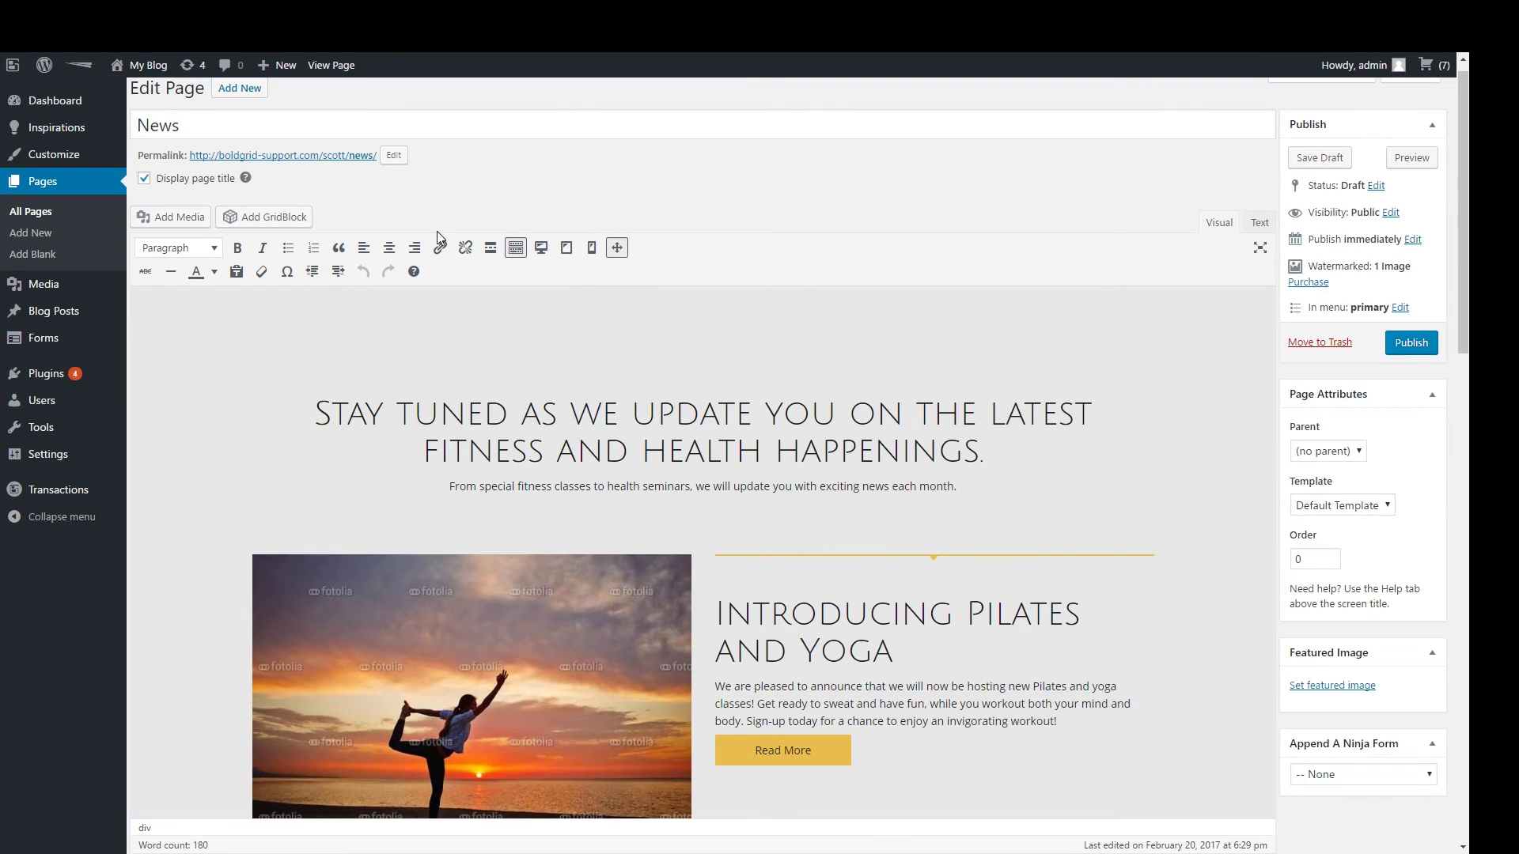
Step: Insert the burger GridBlock with Main Heading and lists at the top of the News draft
{"action": "left_click", "coordinate": [277, 219]}
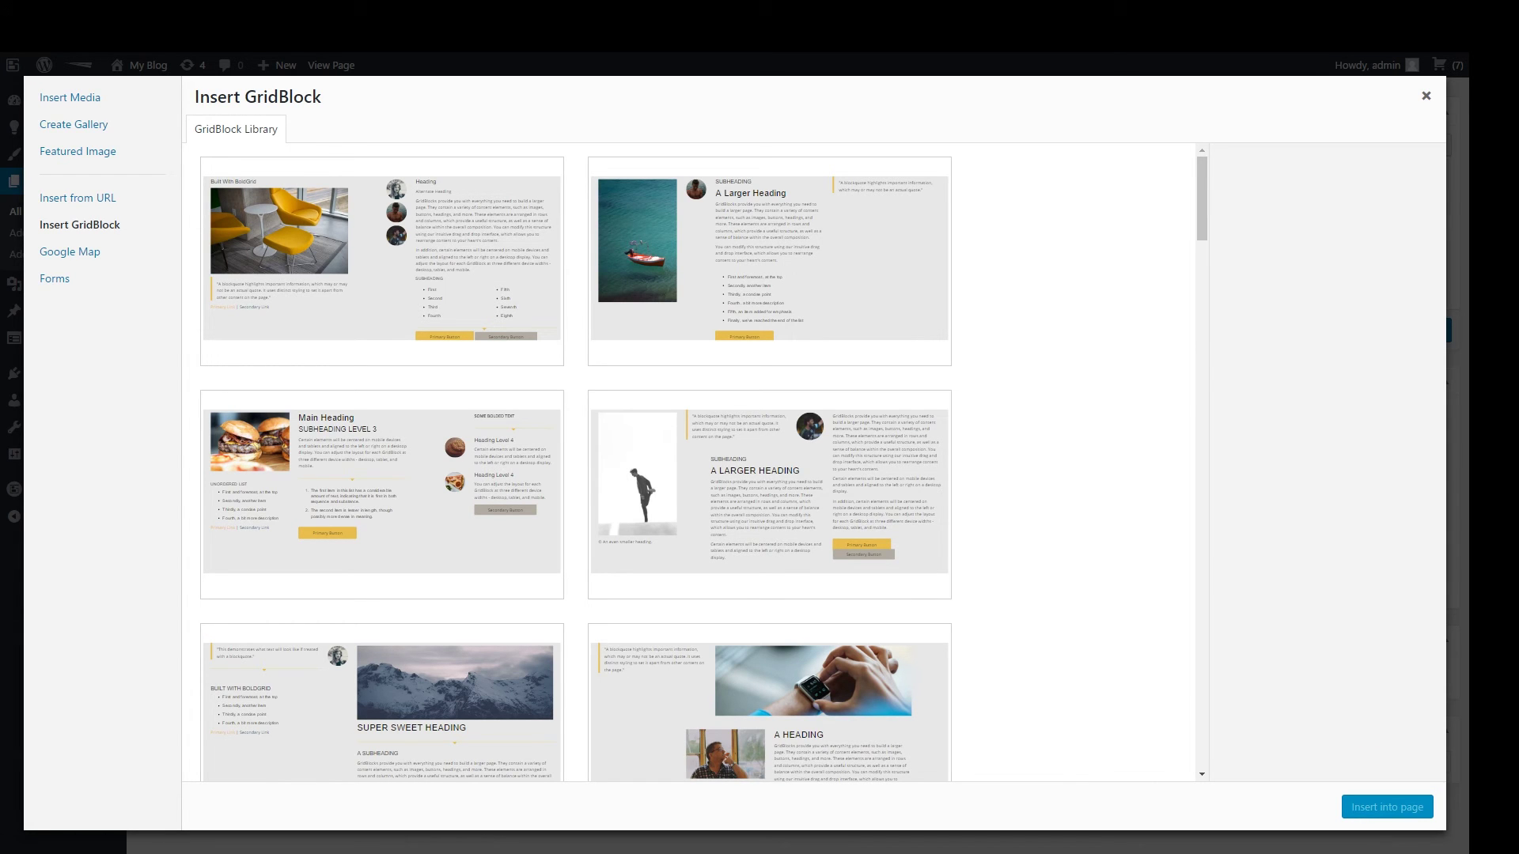
{"action": "left_click", "coordinate": [385, 443]}
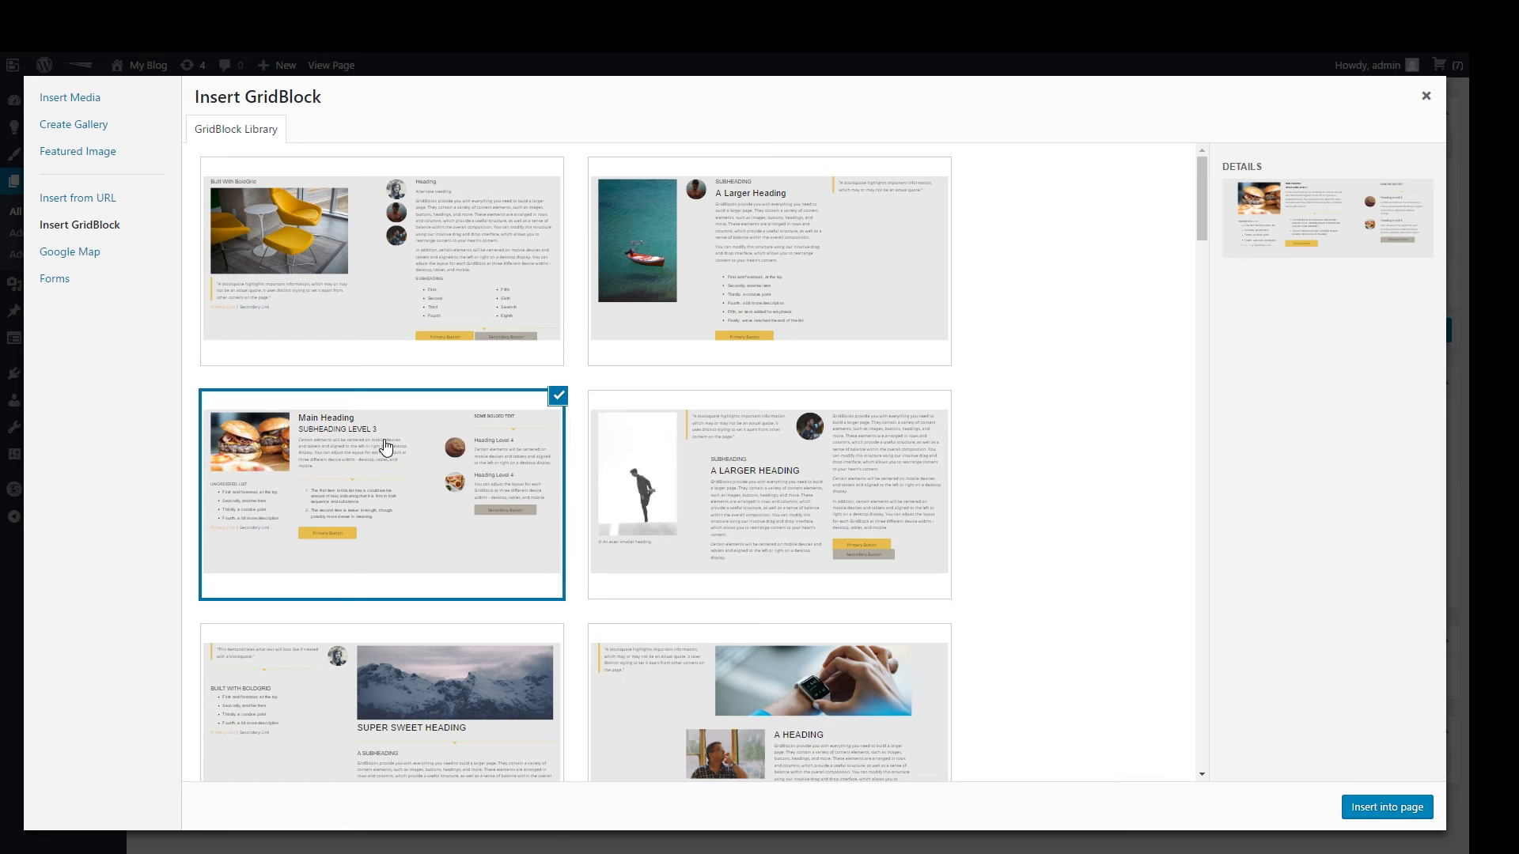
{"action": "left_click", "coordinate": [1388, 807]}
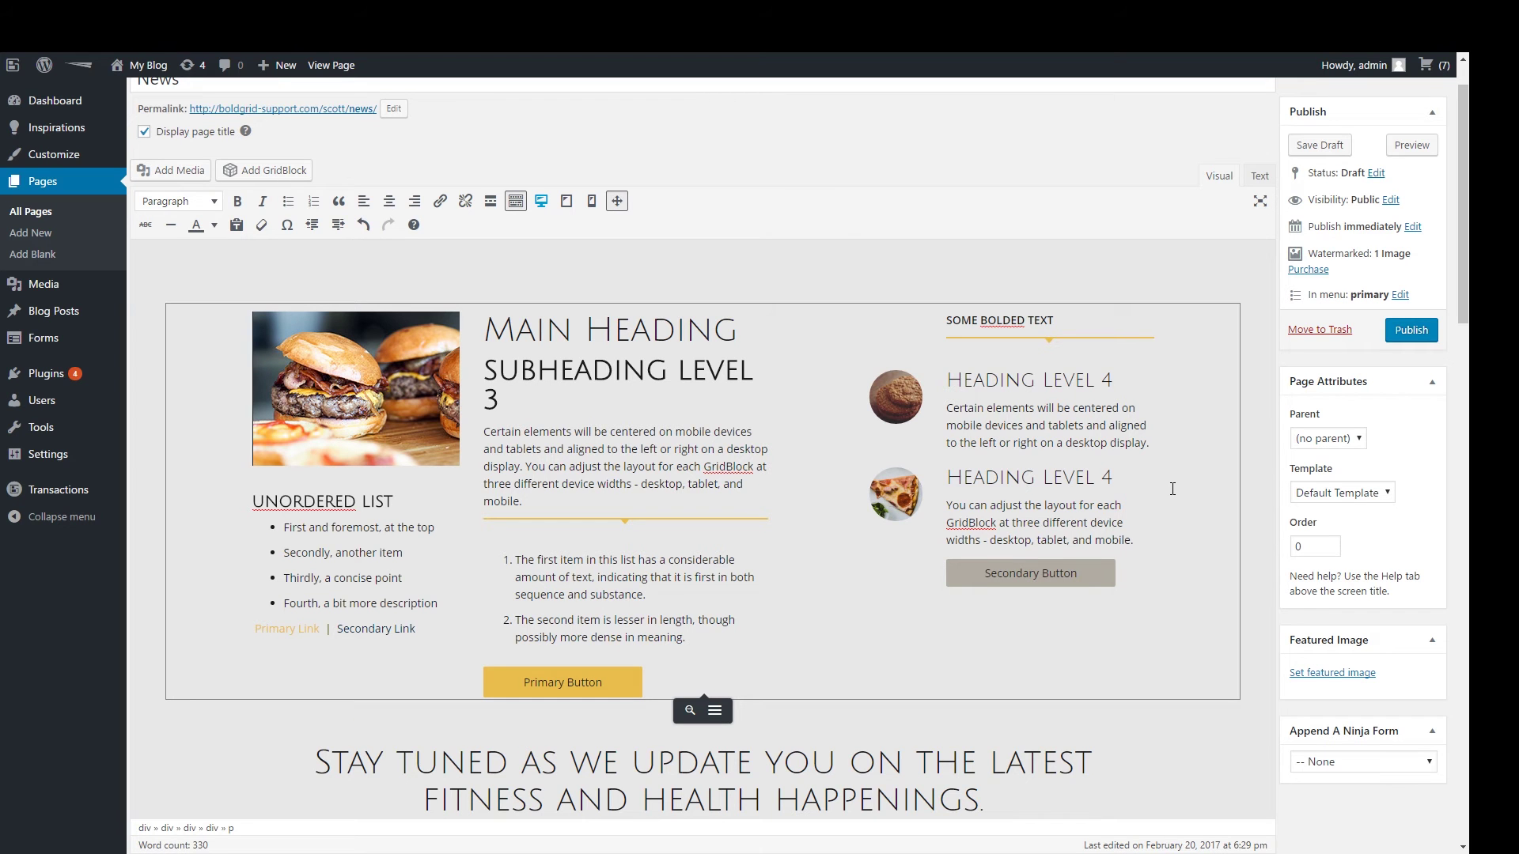
{"action": "mouse_move", "coordinate": [1058, 470]}
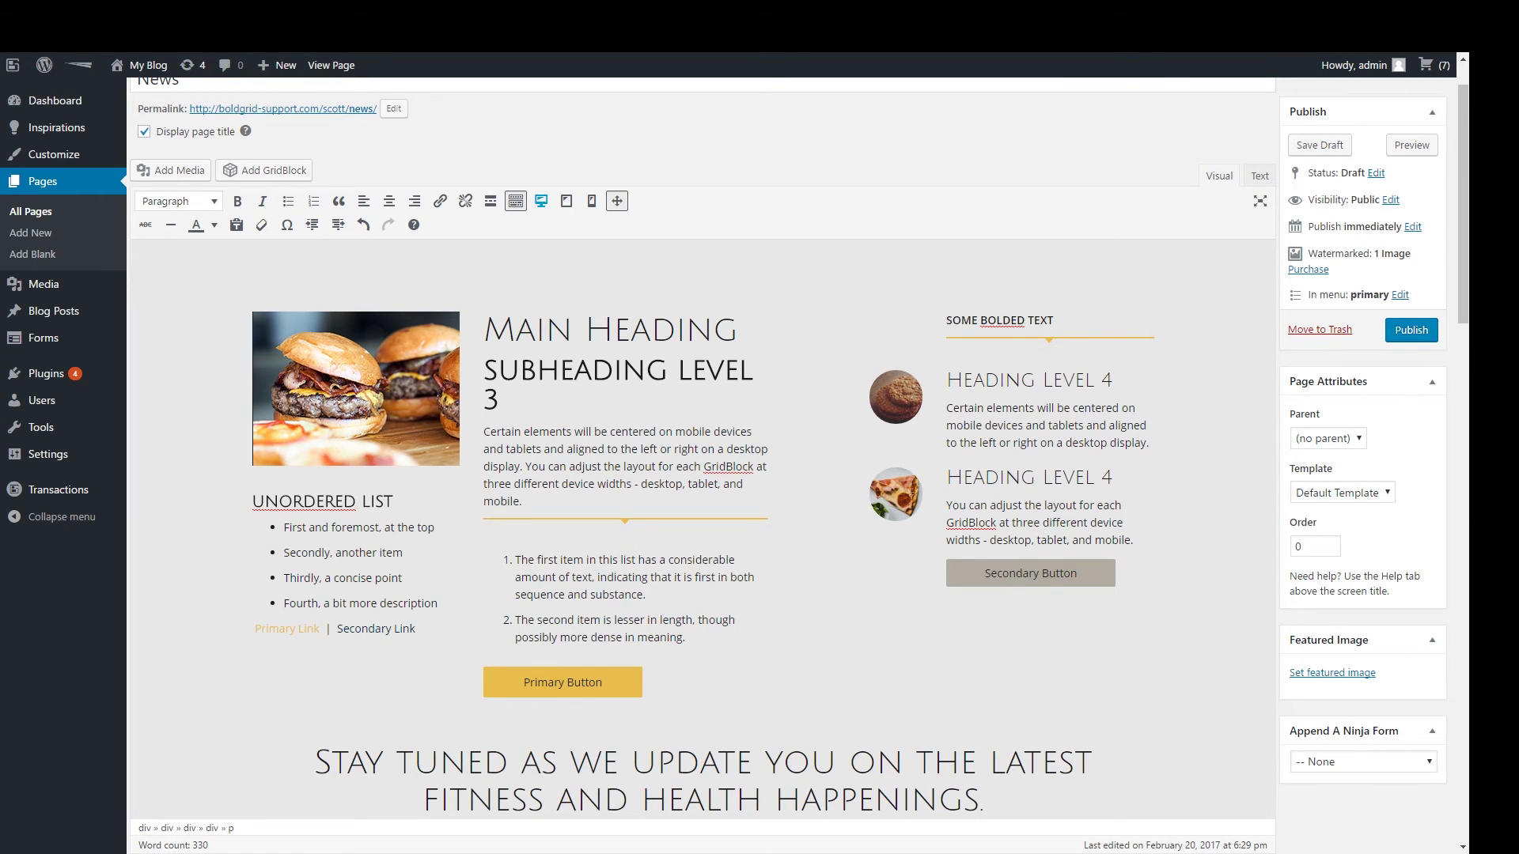
{"action": "mouse_move", "coordinate": [733, 666]}
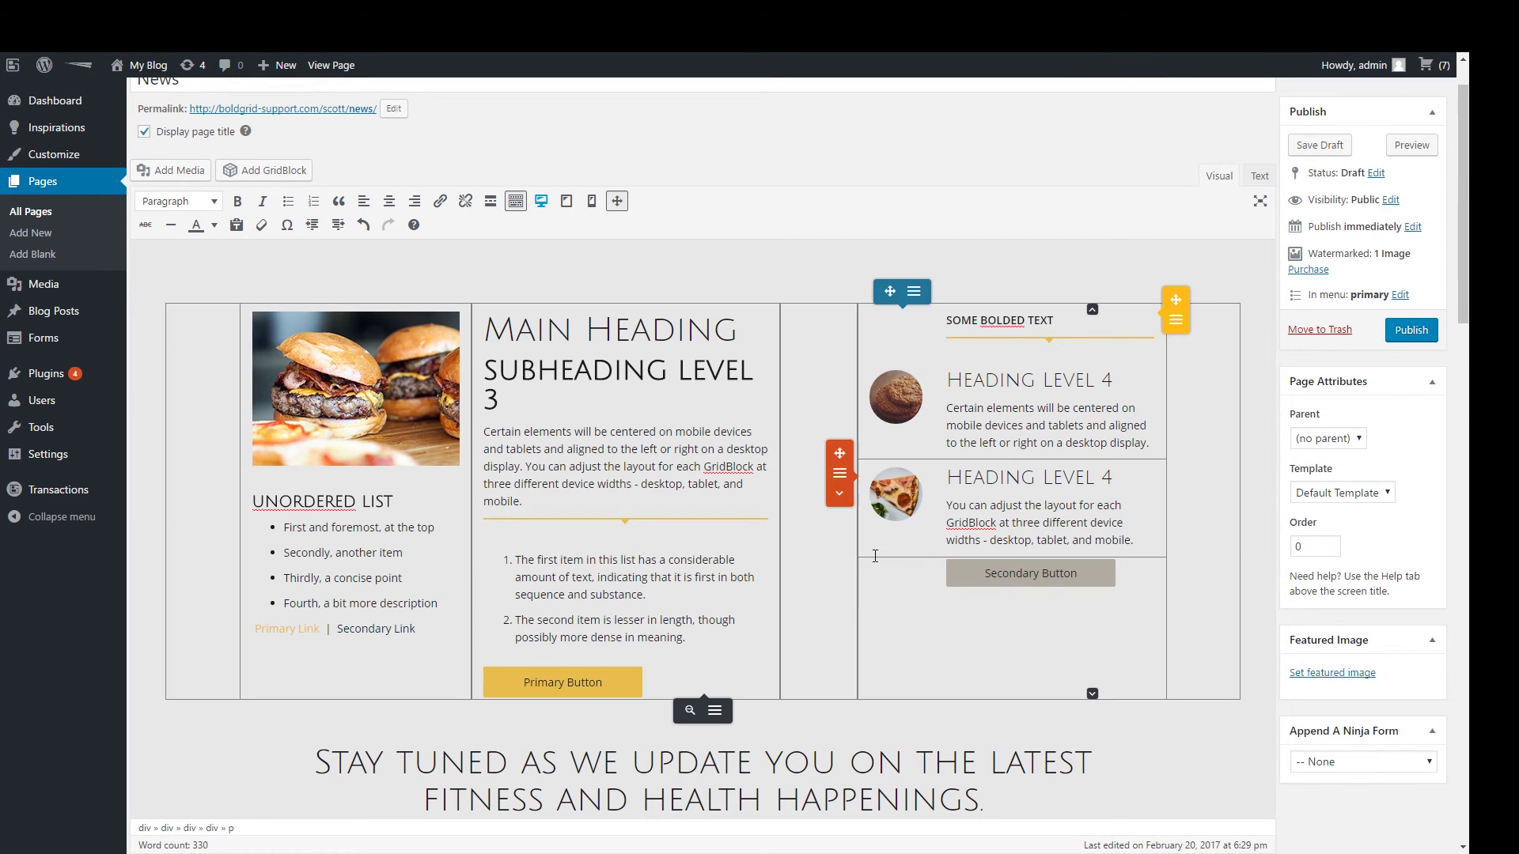
{"action": "left_click", "coordinate": [715, 712]}
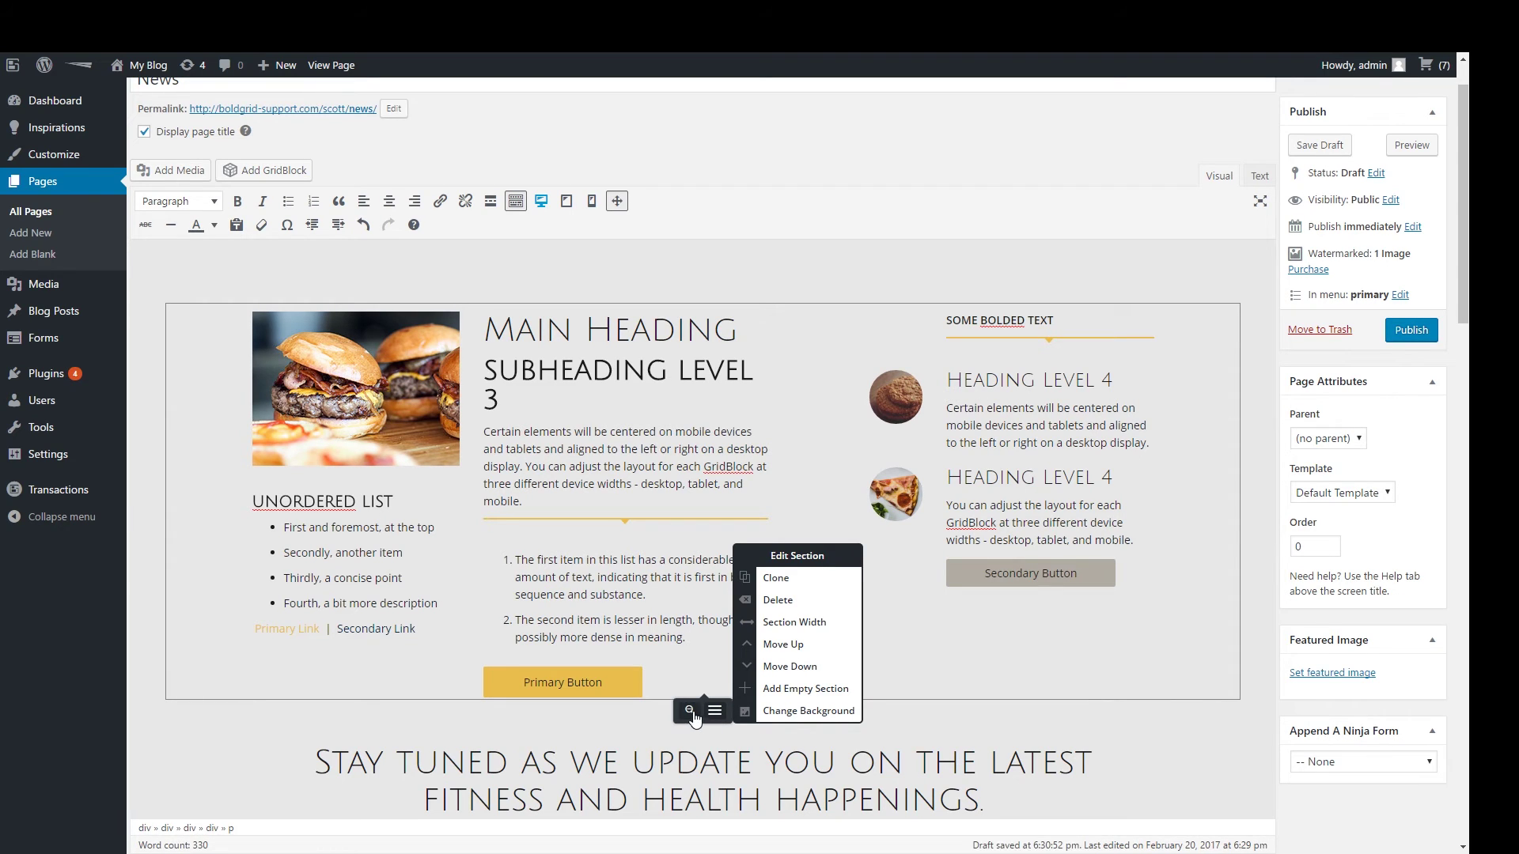
{"action": "left_click", "coordinate": [689, 710]}
{"action": "left_click_drag", "start_coordinate": [698, 315], "coordinate": [698, 578]}
{"action": "left_click_drag", "start_coordinate": [655, 445], "coordinate": [633, 174]}
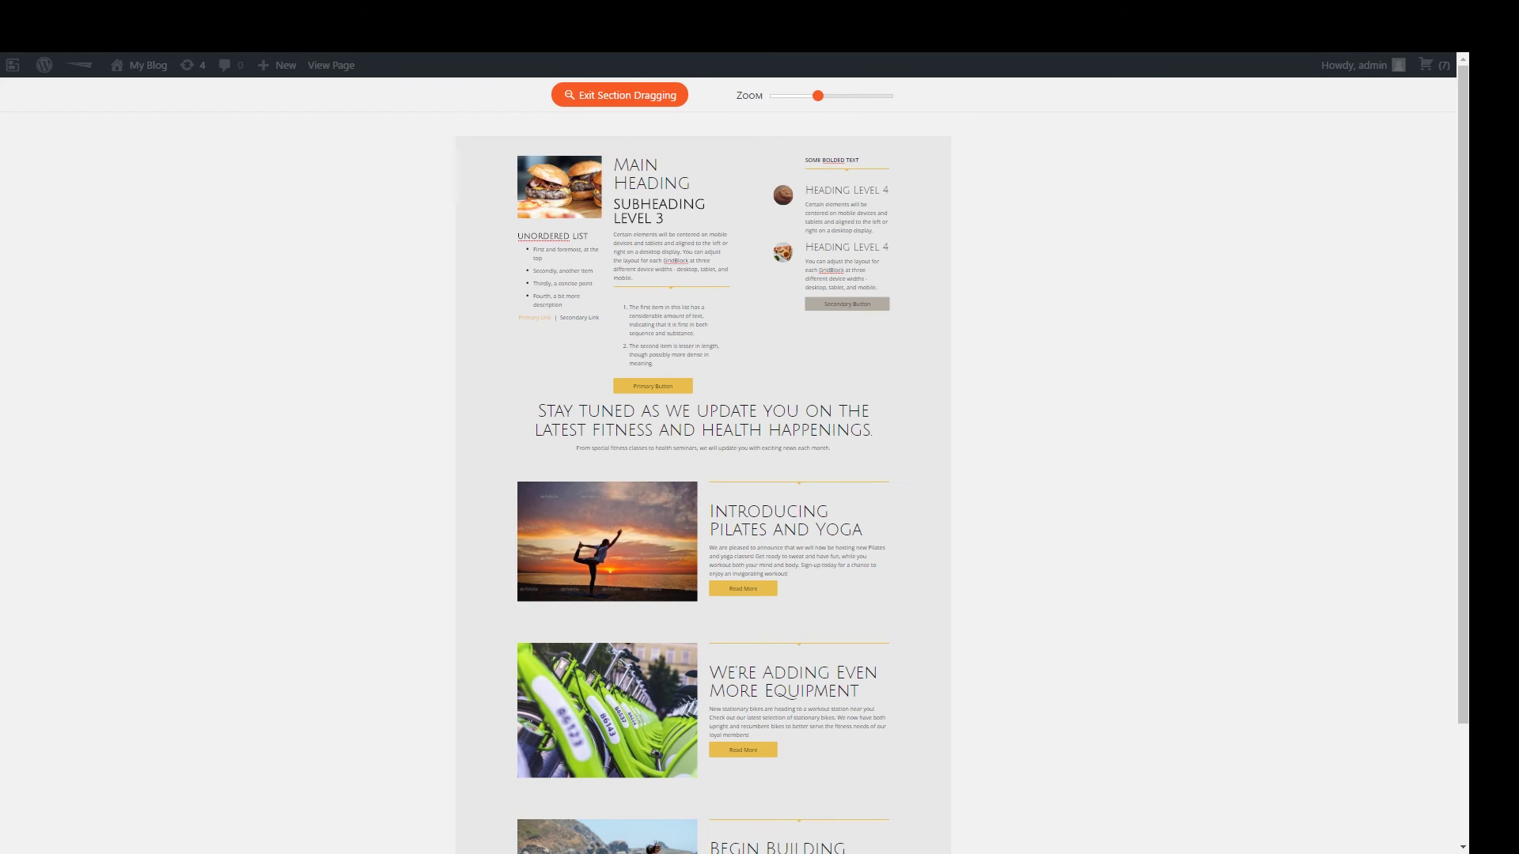
{"action": "left_click", "coordinate": [620, 95]}
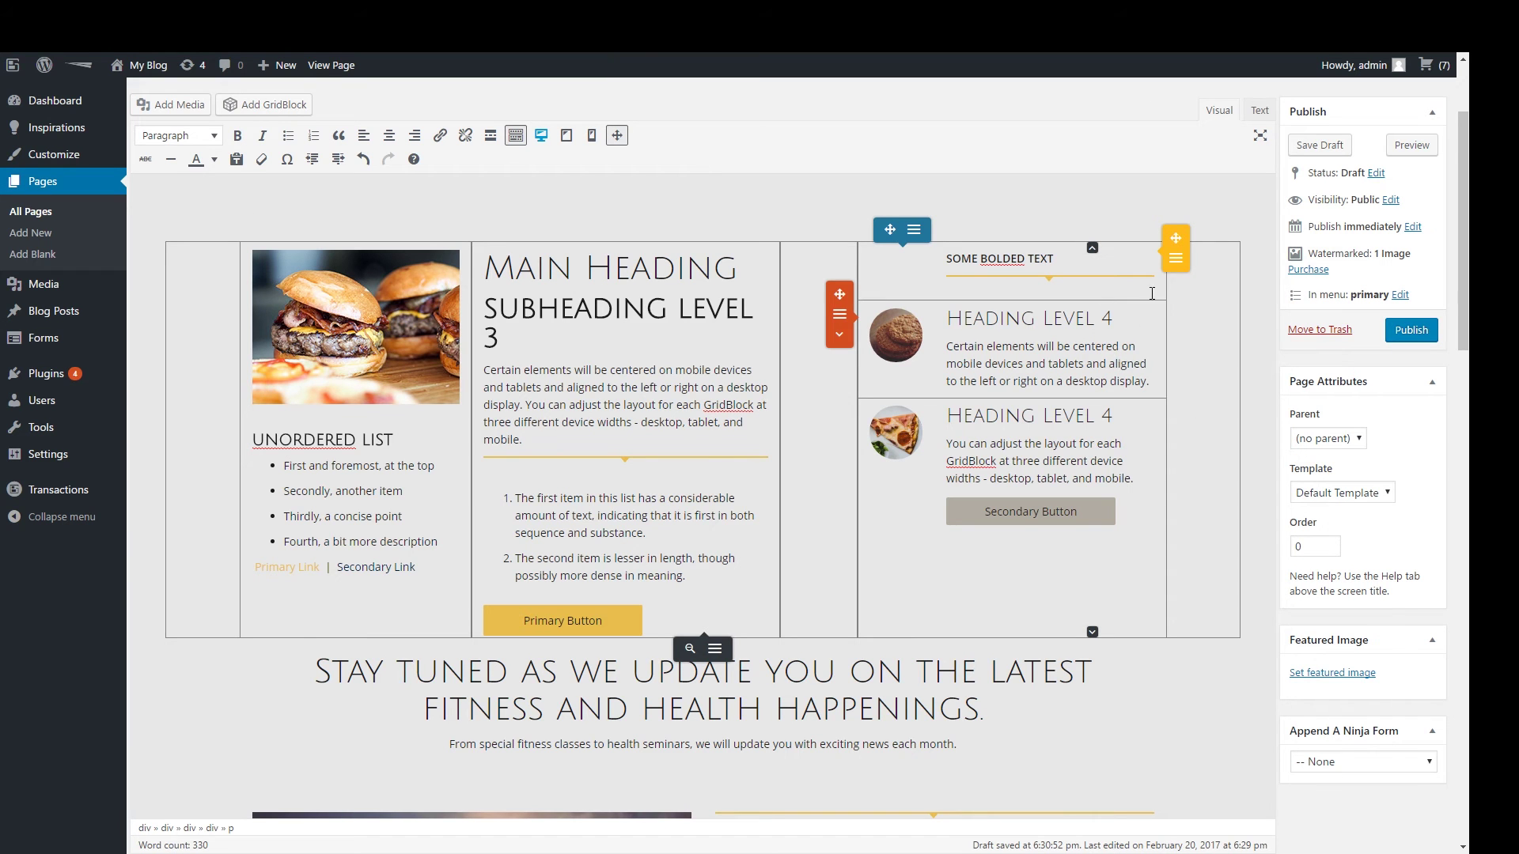
{"action": "left_click", "coordinate": [1175, 259]}
{"action": "left_click", "coordinate": [1176, 267]}
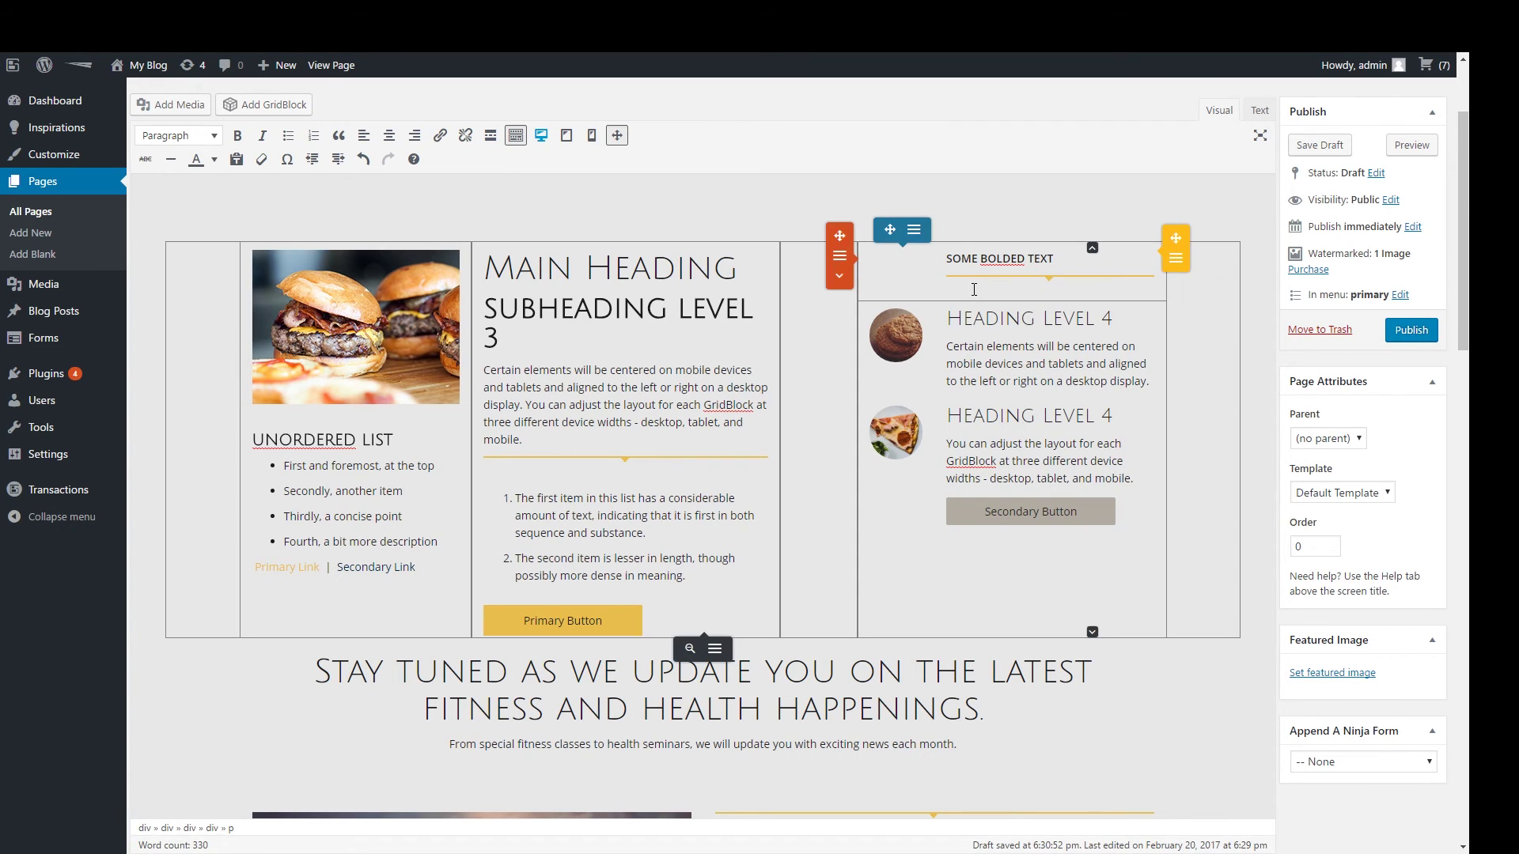
{"action": "left_click", "coordinate": [915, 232]}
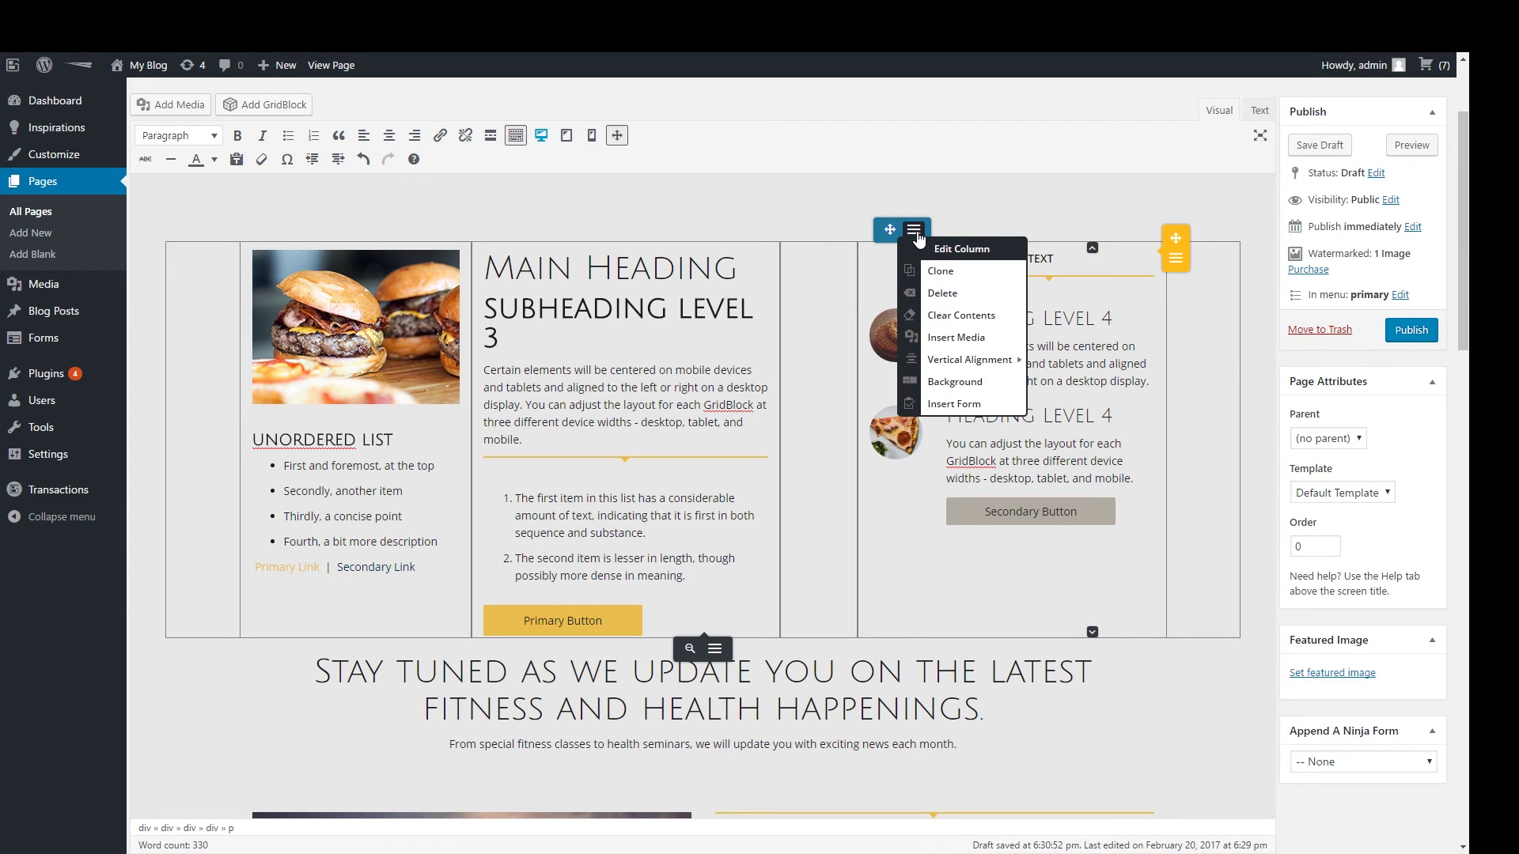
{"action": "left_click", "coordinate": [915, 235]}
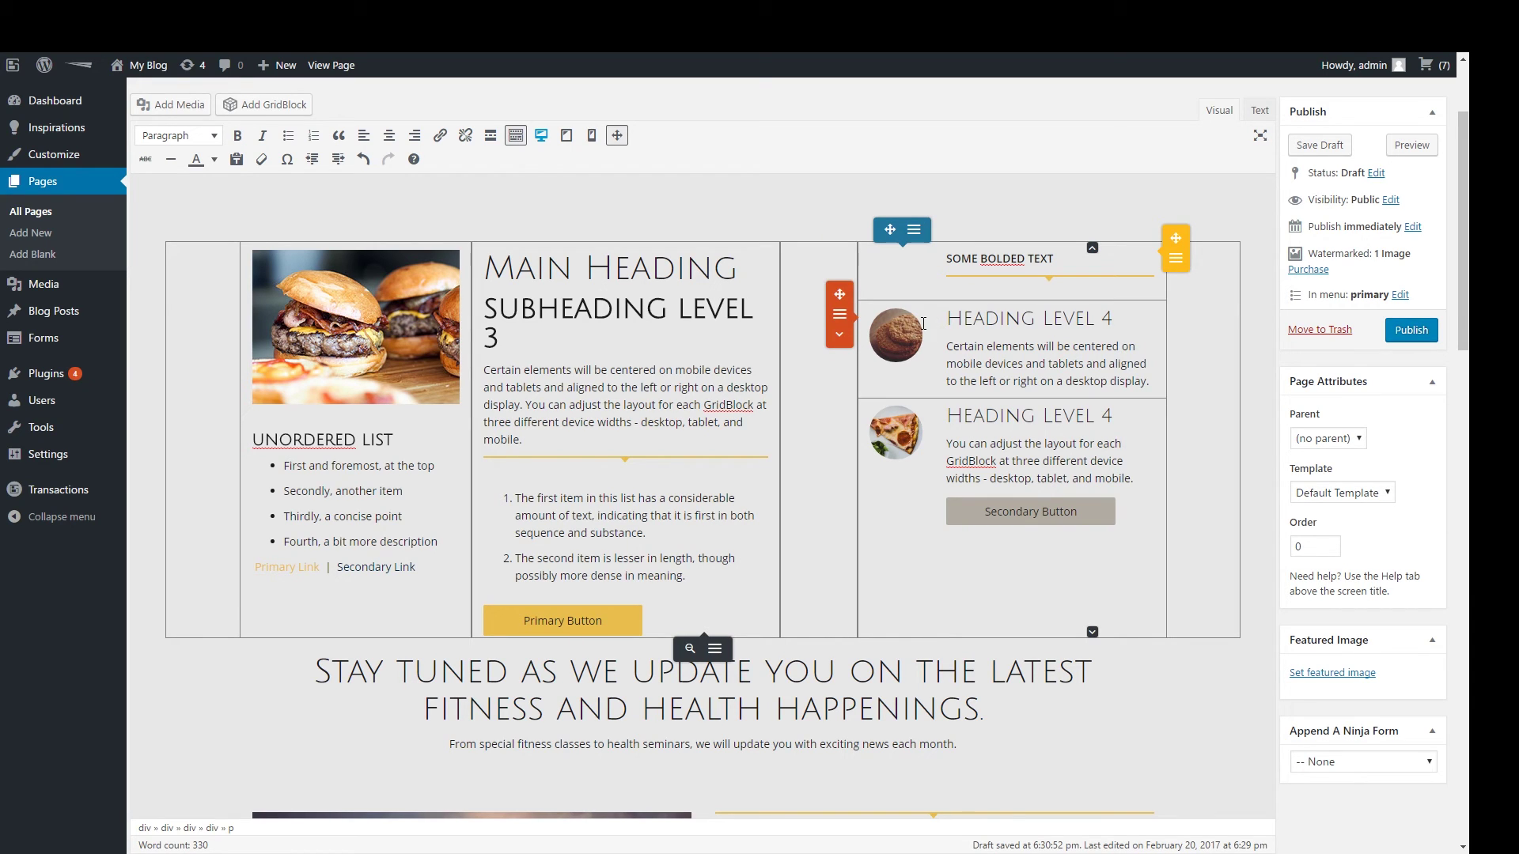
{"action": "left_click", "coordinate": [841, 315]}
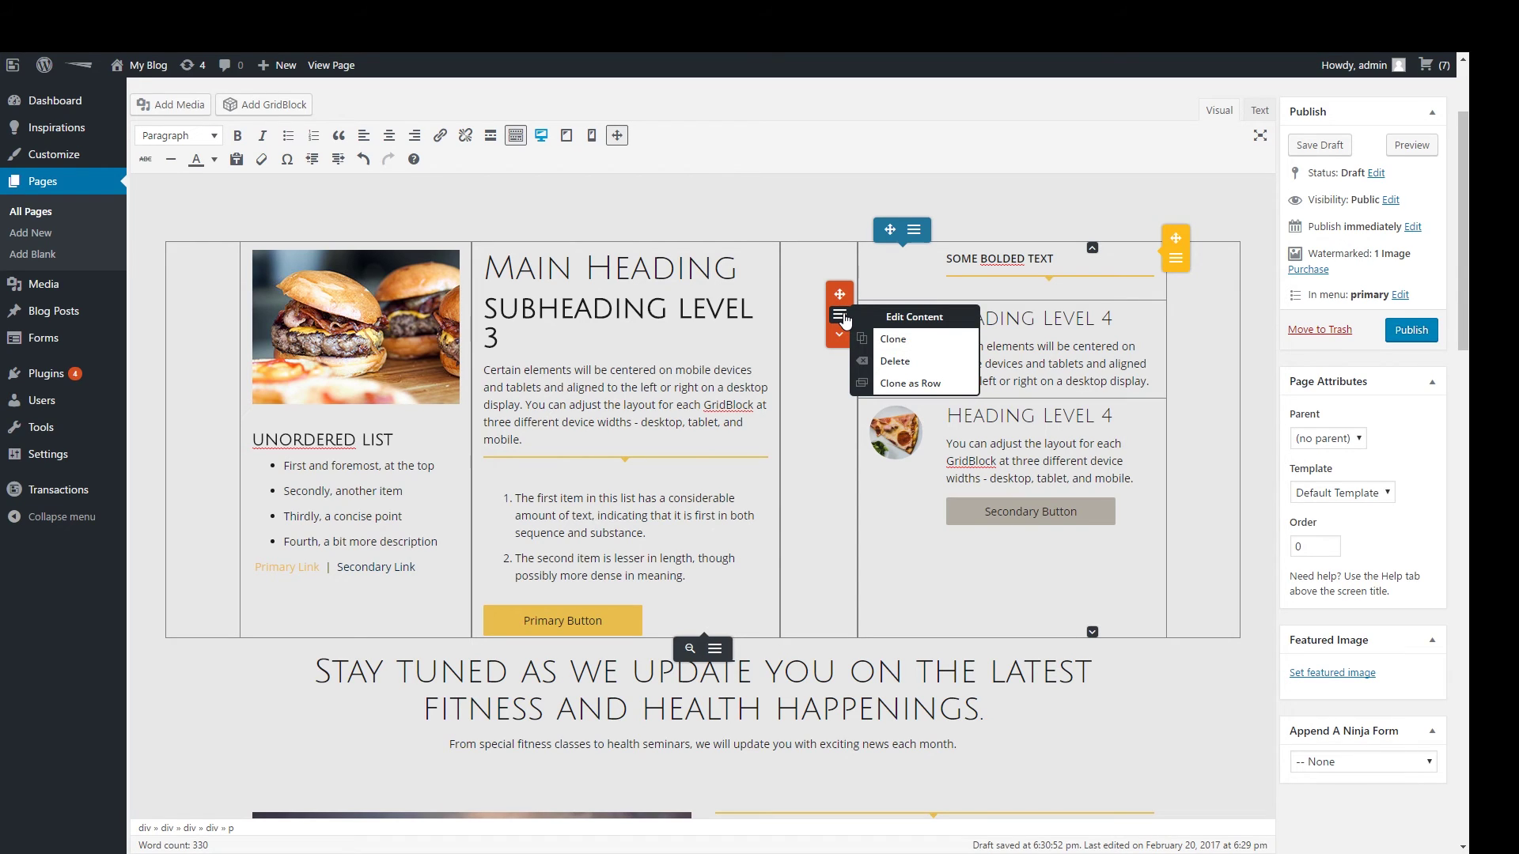
{"action": "left_click", "coordinate": [840, 316]}
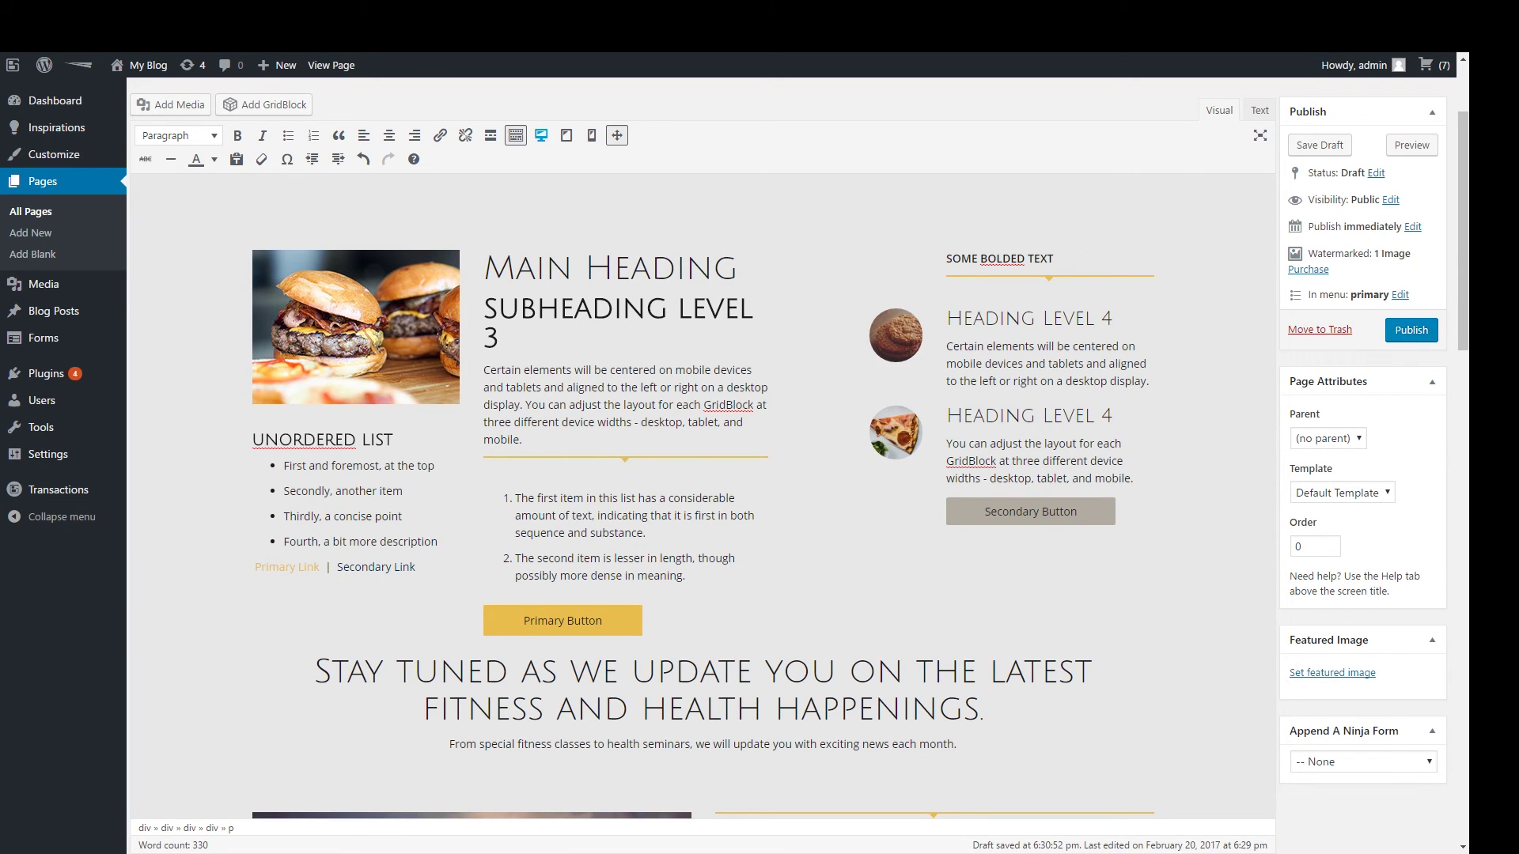
{"action": "left_click", "coordinate": [983, 709]}
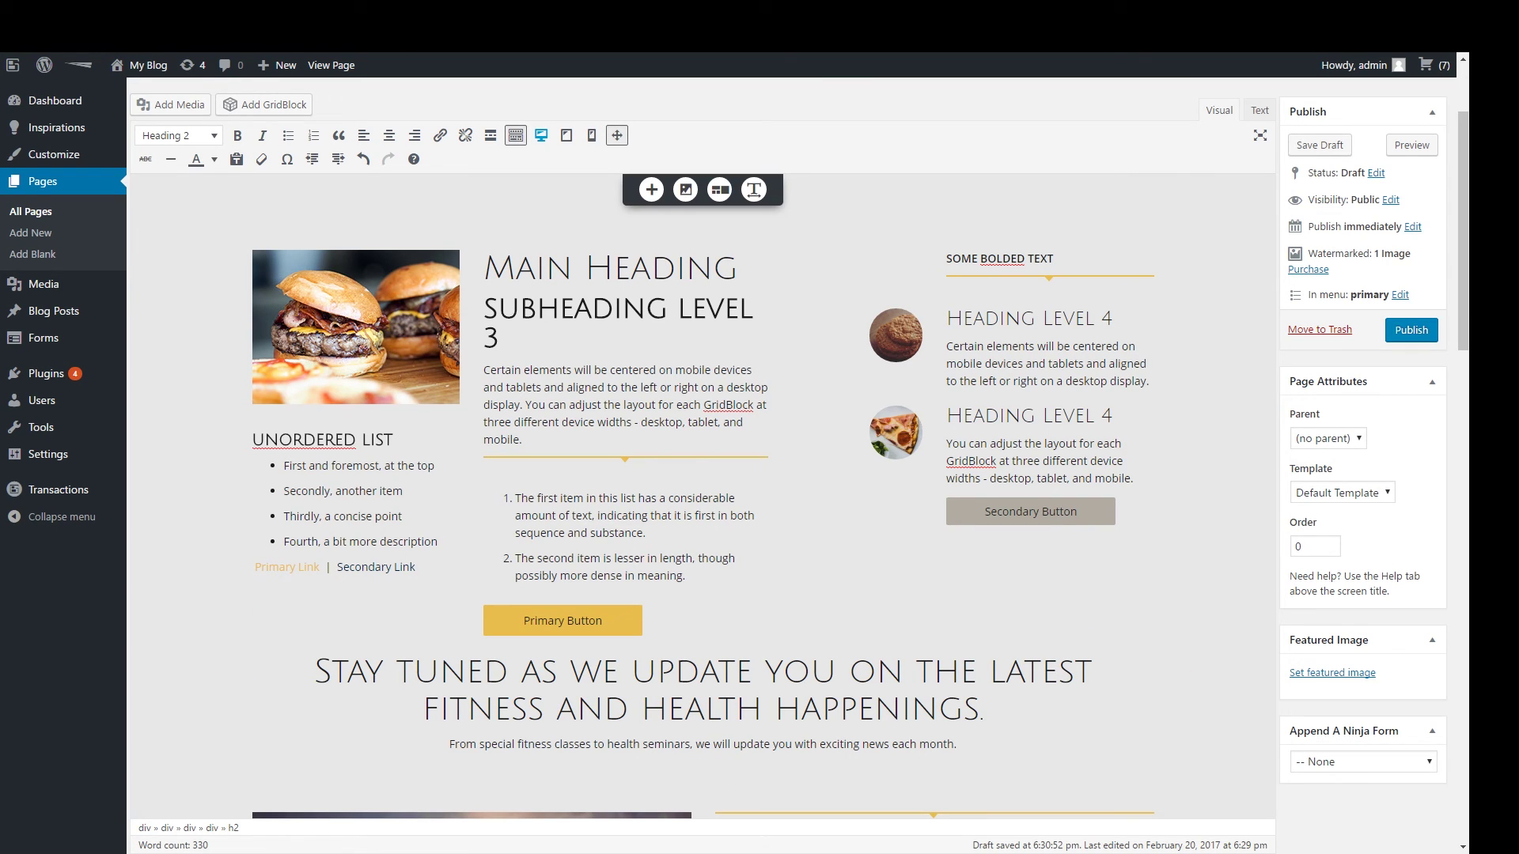
Step: Open and close the + Add New dropdown in the floating toolbar
{"action": "left_click", "coordinate": [648, 193]}
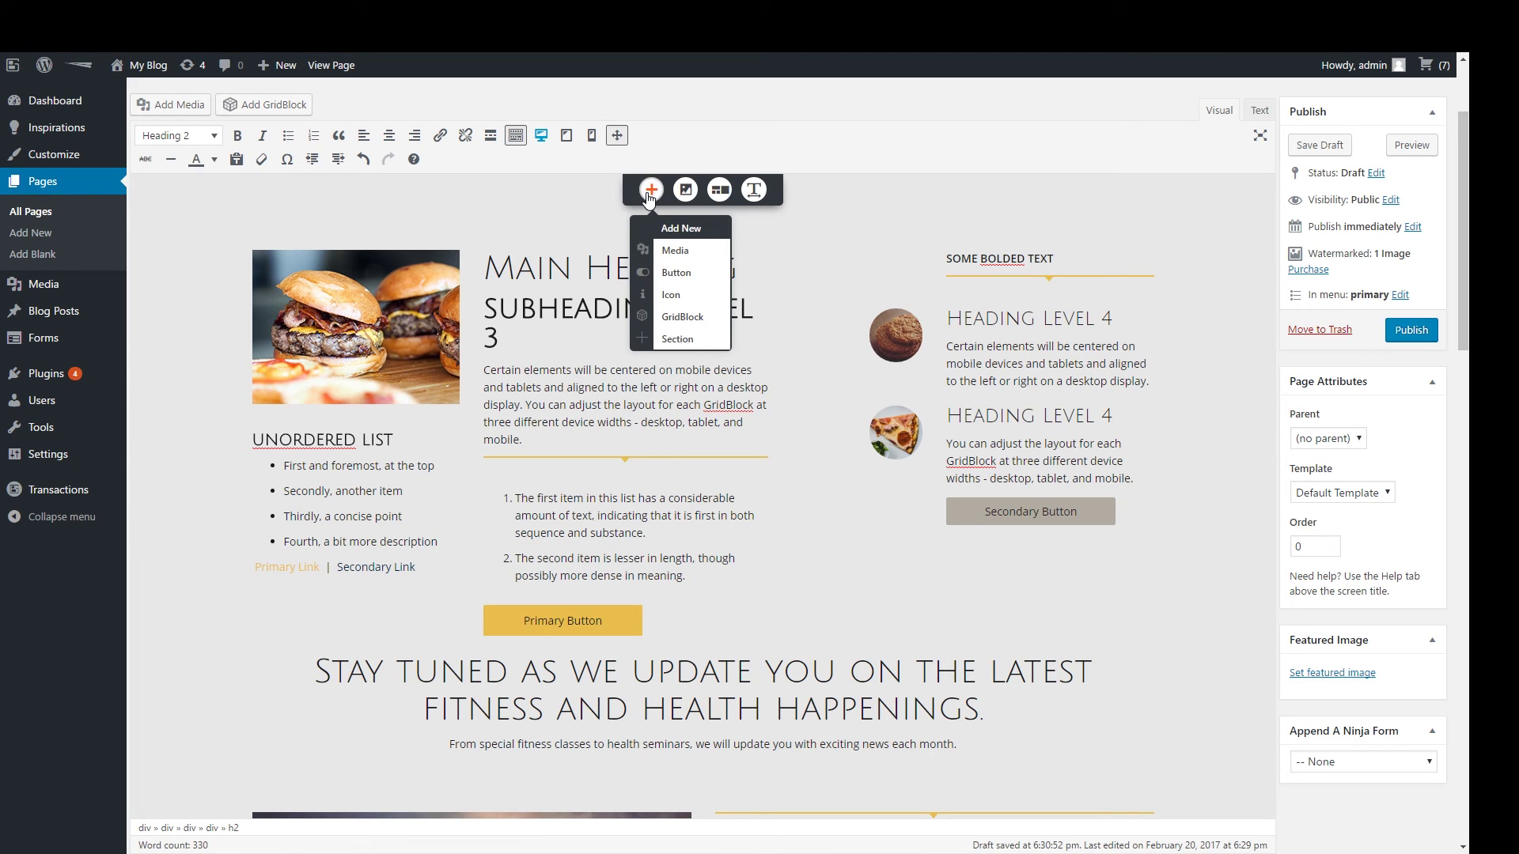
{"action": "left_click", "coordinate": [649, 192]}
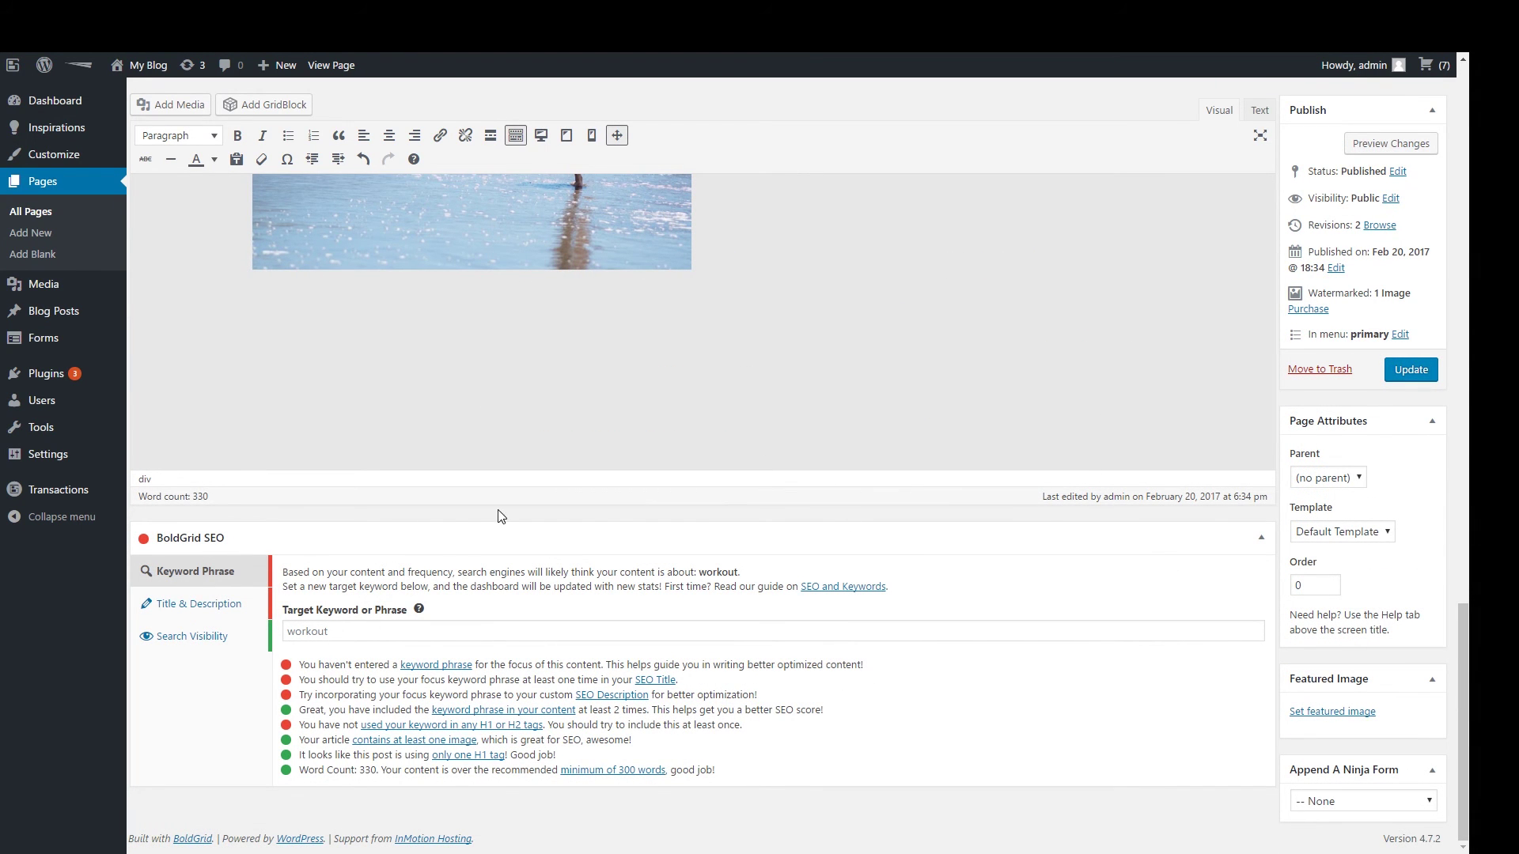
Step: Review the BoldGrid SEO Title & Description, Search Visibility and Keyword Phrase tabs
{"action": "left_click", "coordinate": [202, 606]}
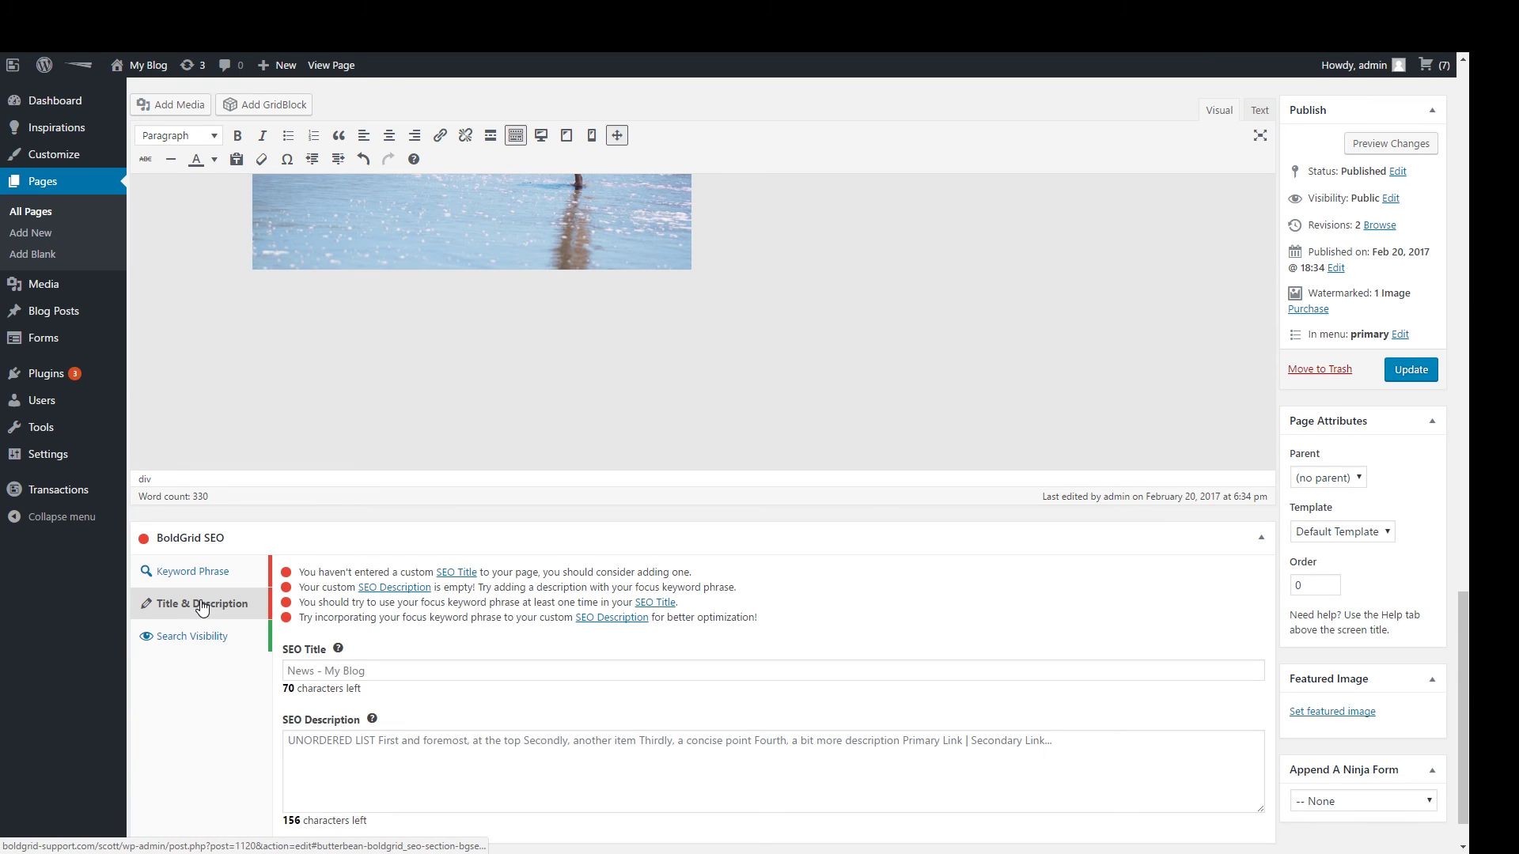
{"action": "left_click", "coordinate": [190, 642]}
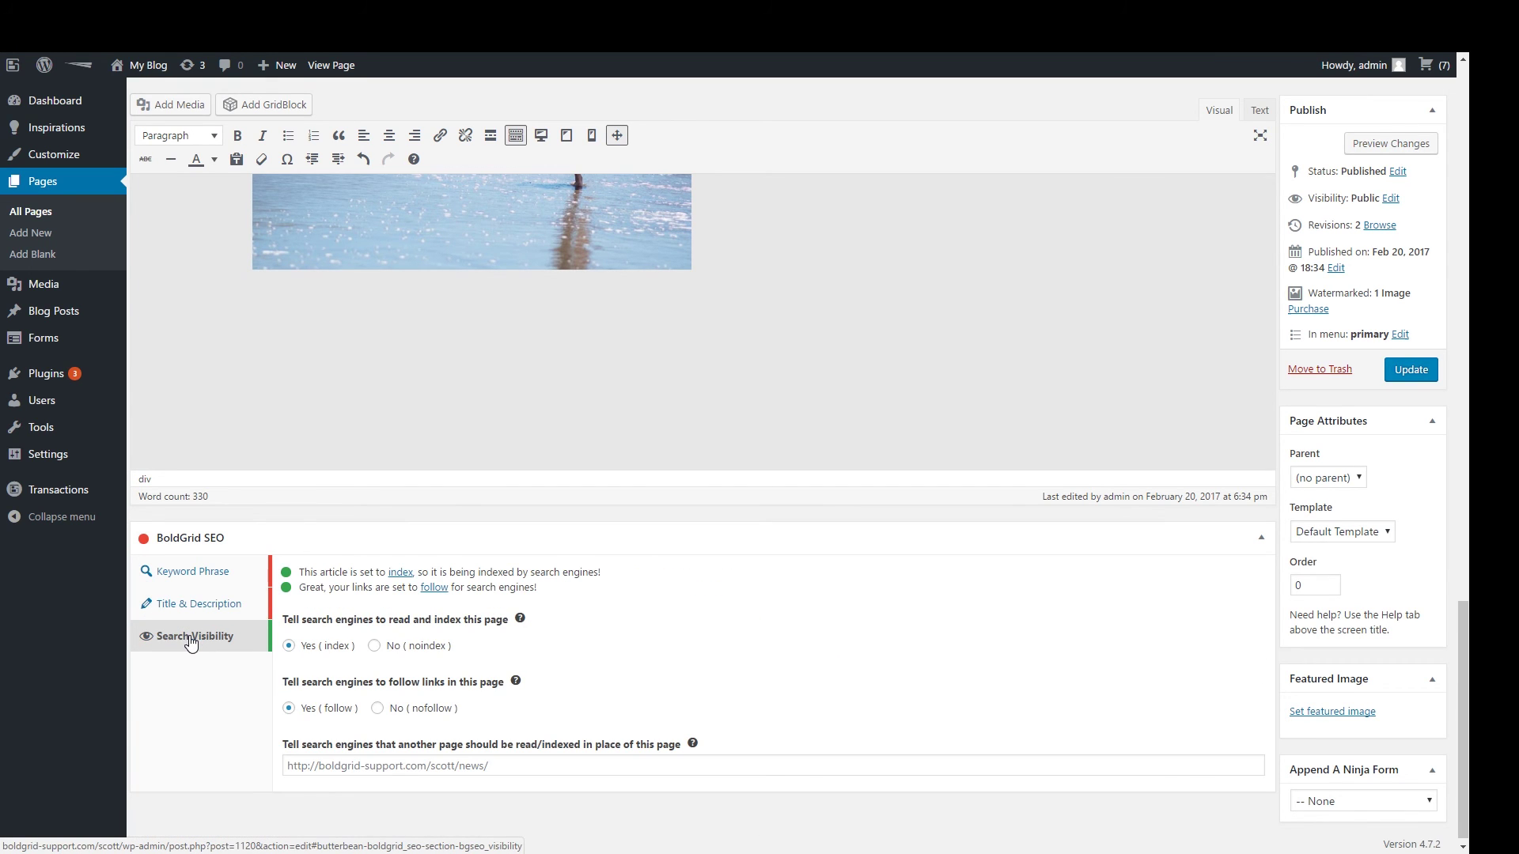
{"action": "left_click", "coordinate": [192, 576]}
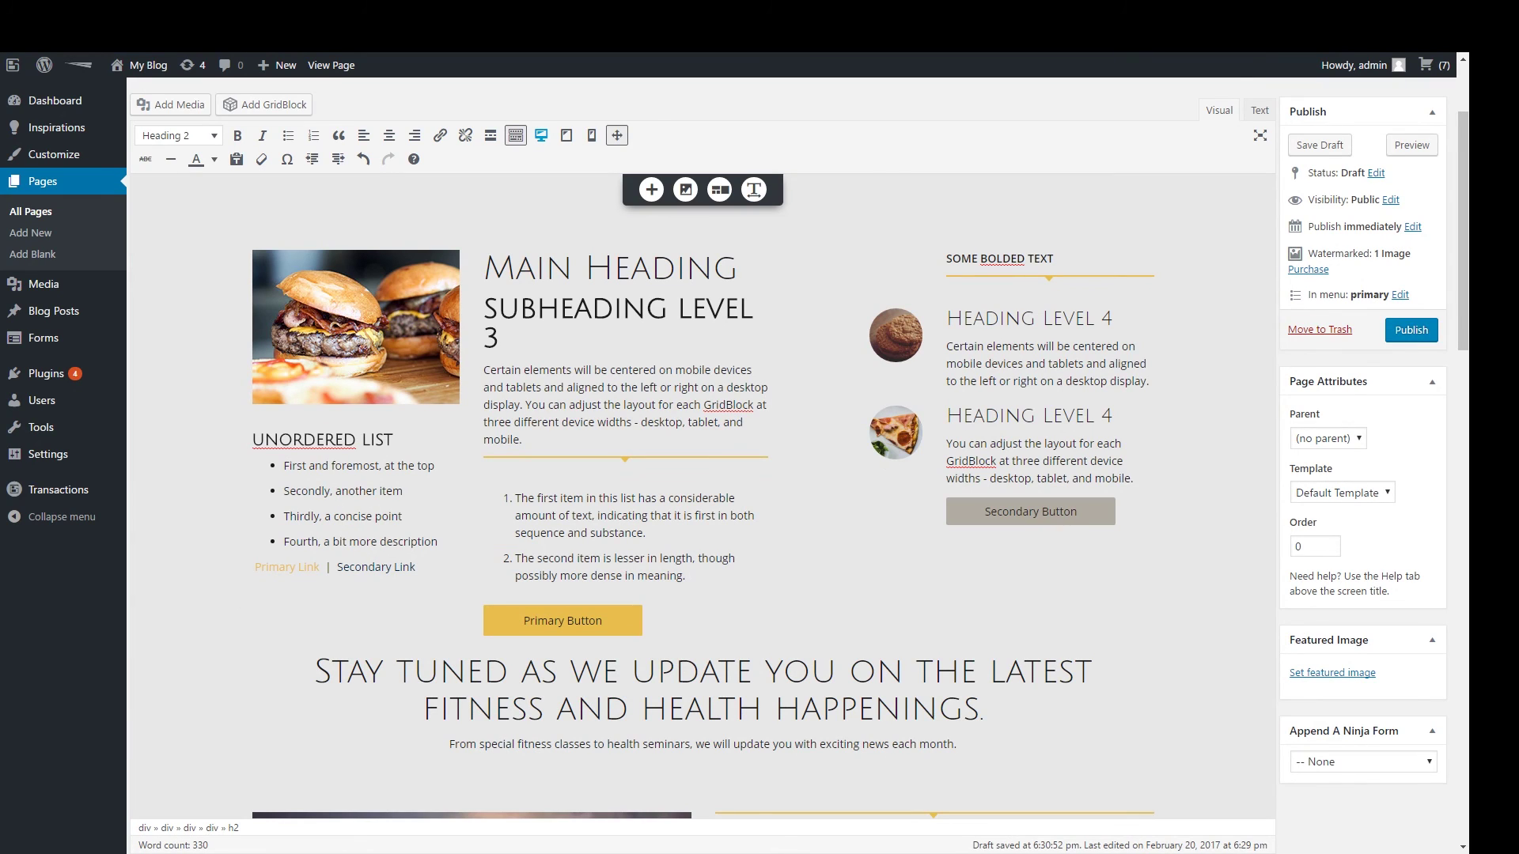
Step: Give the burger image the rounded-corner Image Design
{"action": "left_click", "coordinate": [345, 350]}
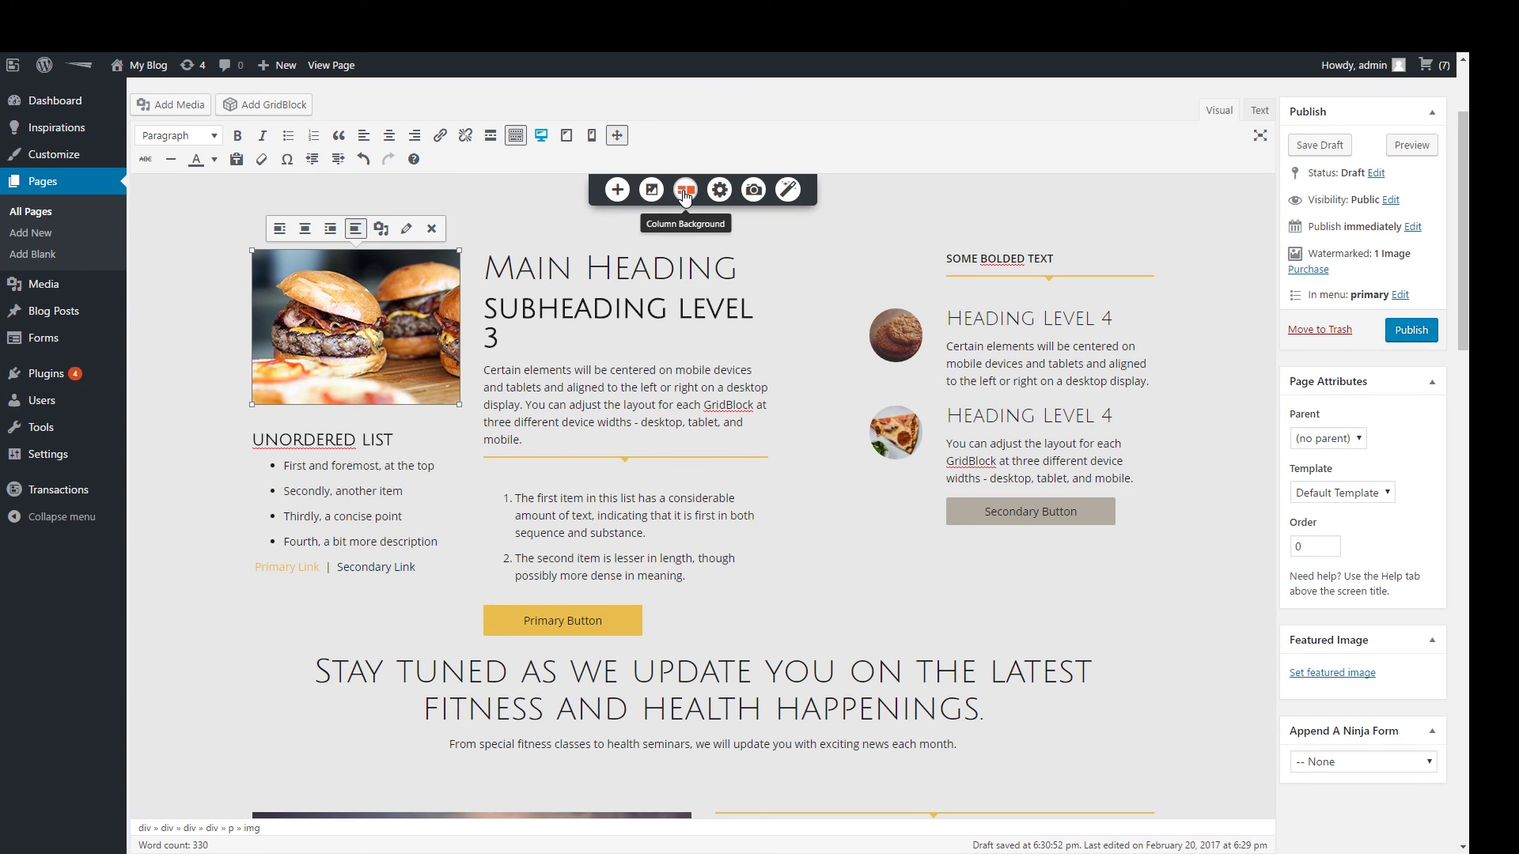
{"action": "left_click", "coordinate": [719, 190]}
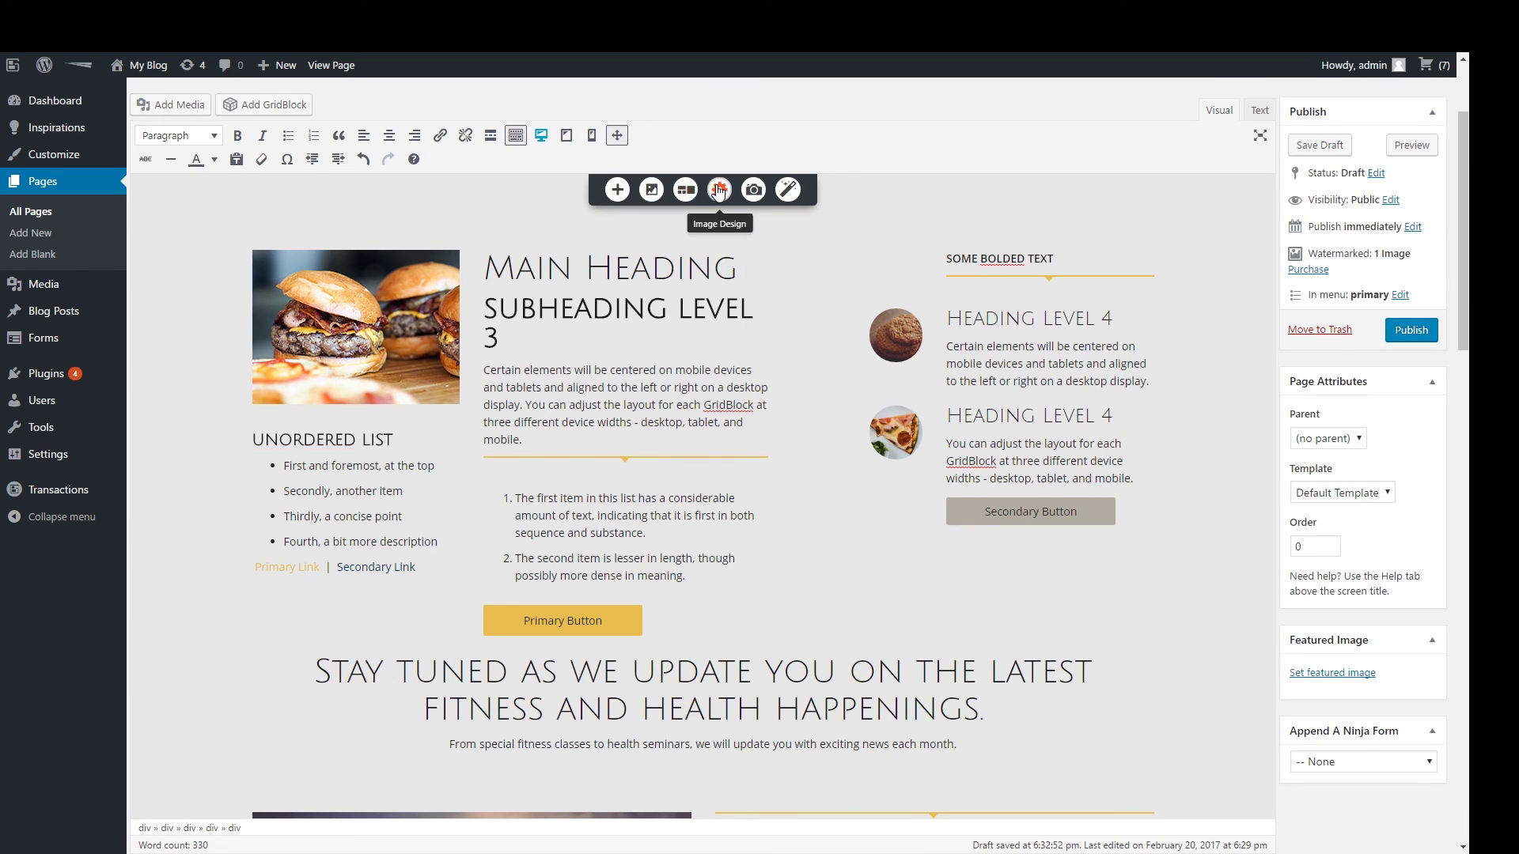
{"action": "left_click", "coordinate": [829, 423]}
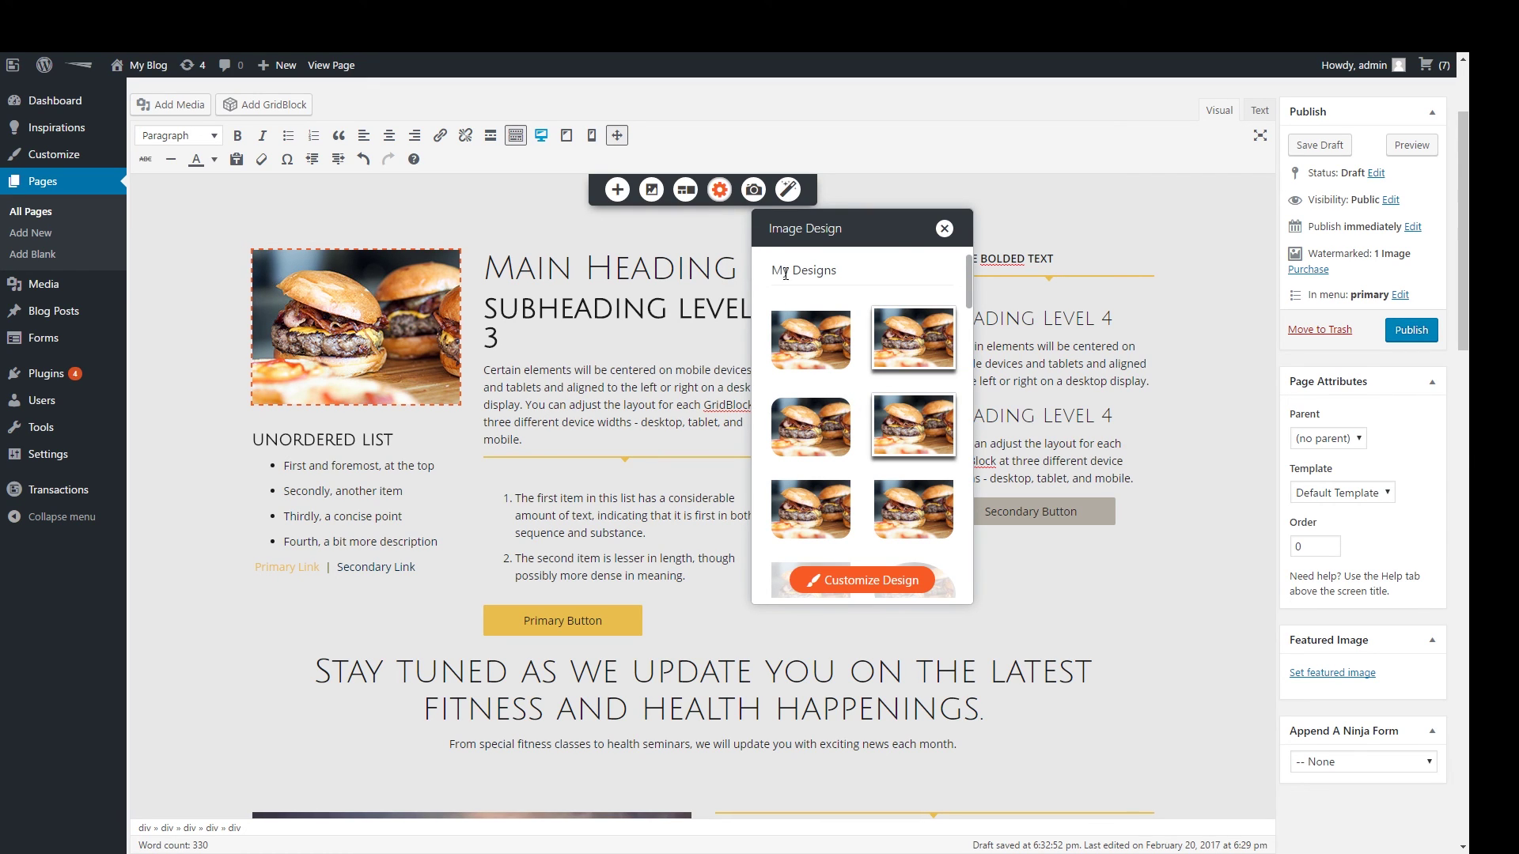
{"action": "left_click", "coordinate": [944, 229]}
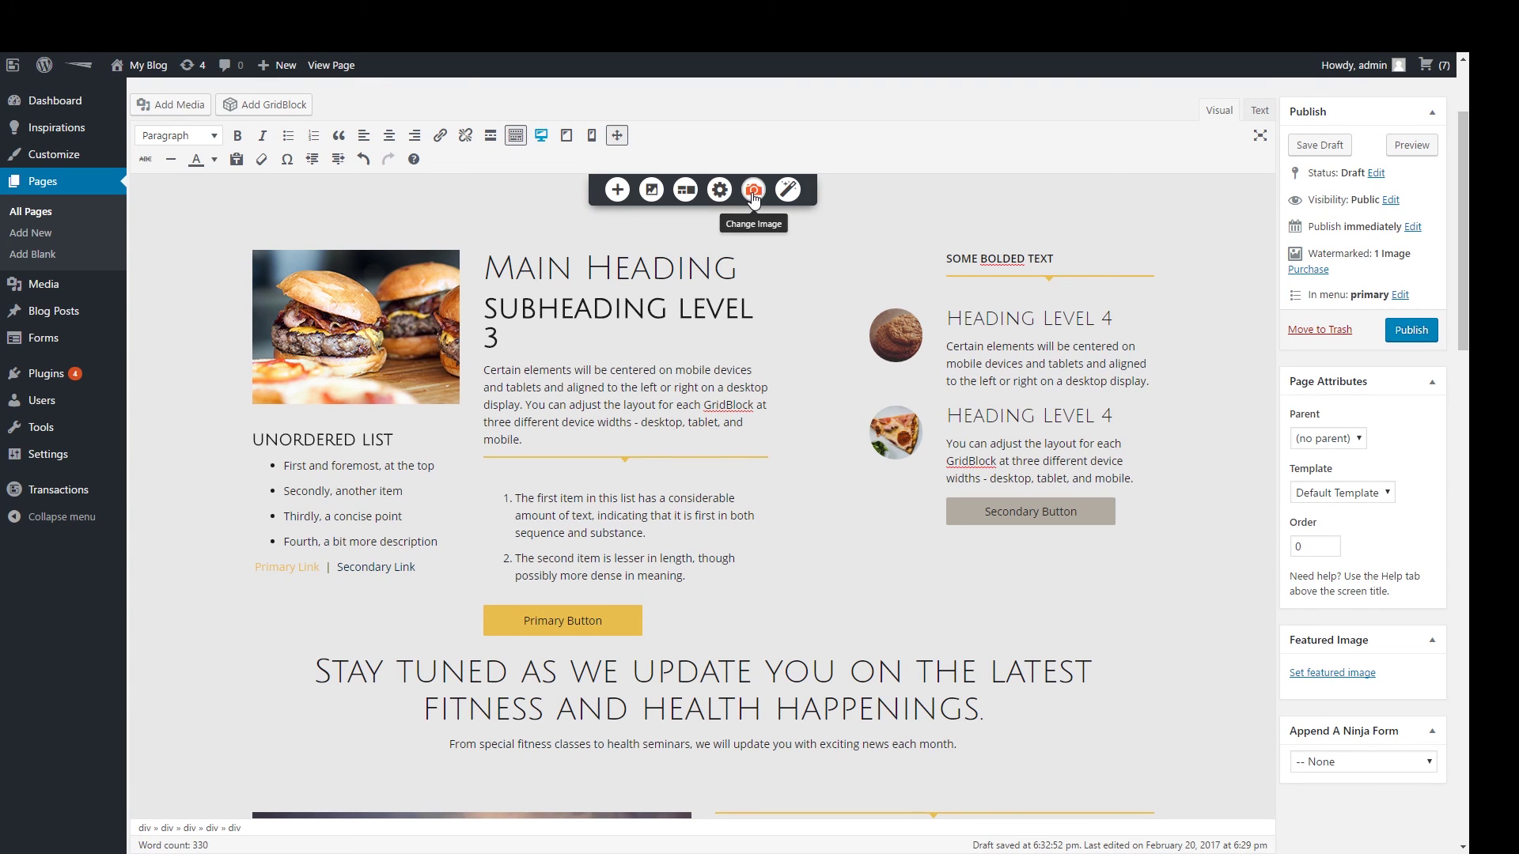
Step: Preview the Love image filter on the burger photo without applying it
{"action": "left_click", "coordinate": [788, 189]}
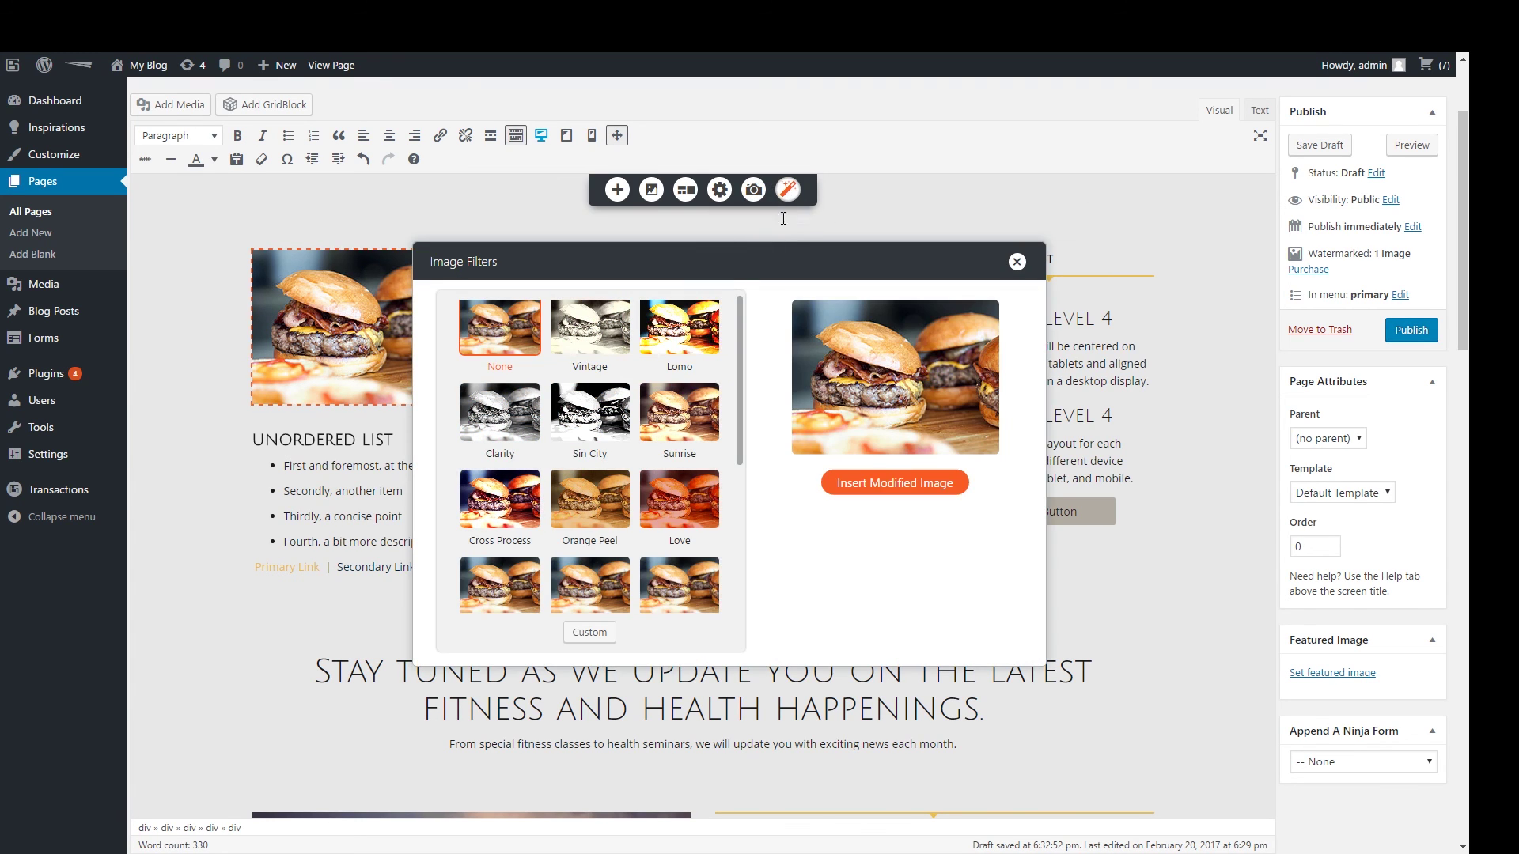
{"action": "left_click", "coordinate": [695, 492]}
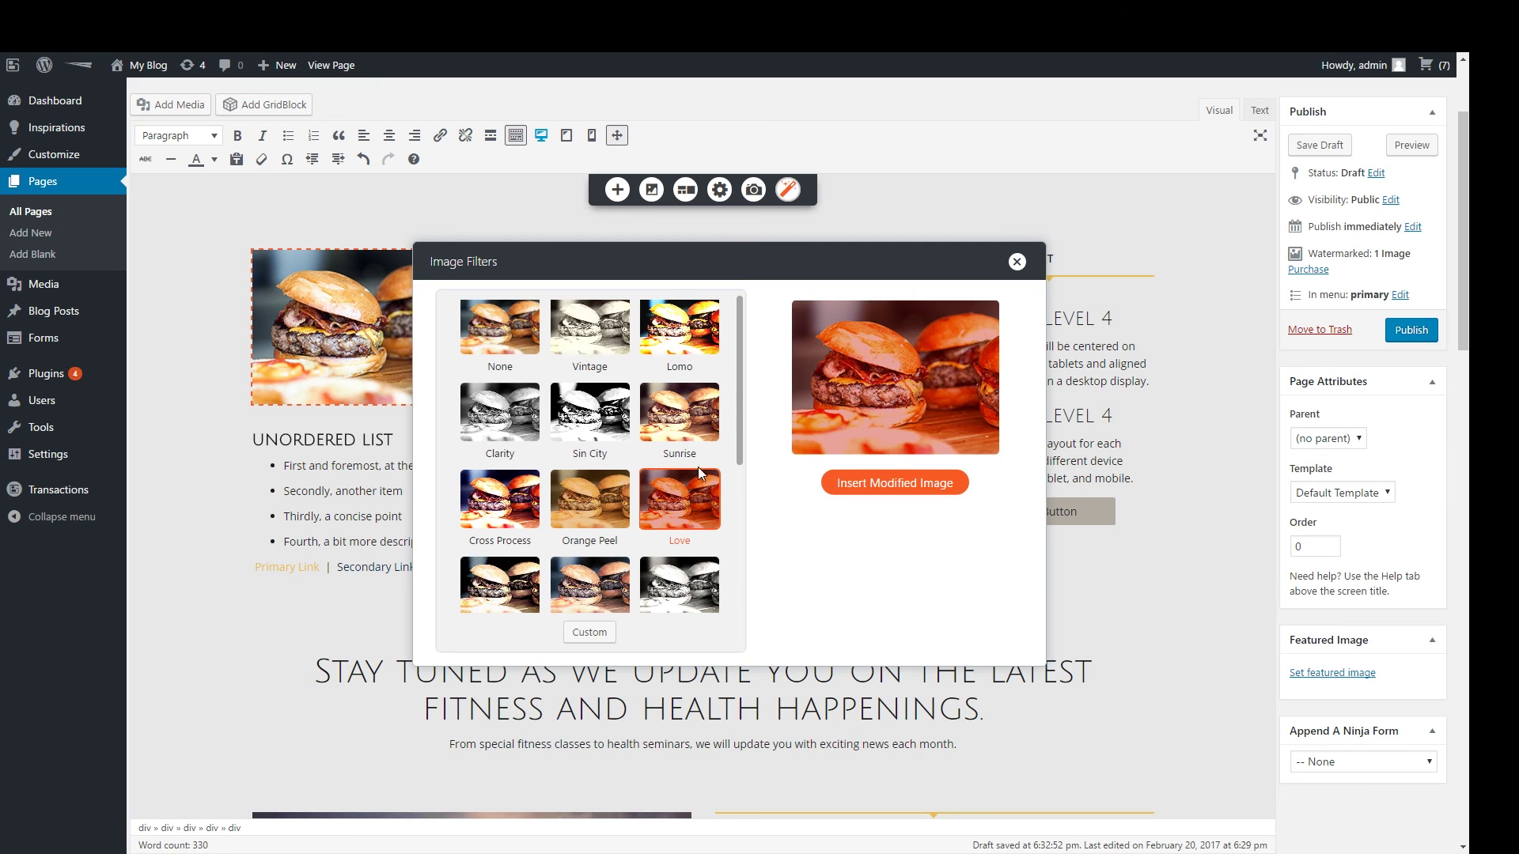
{"action": "left_click", "coordinate": [1015, 263]}
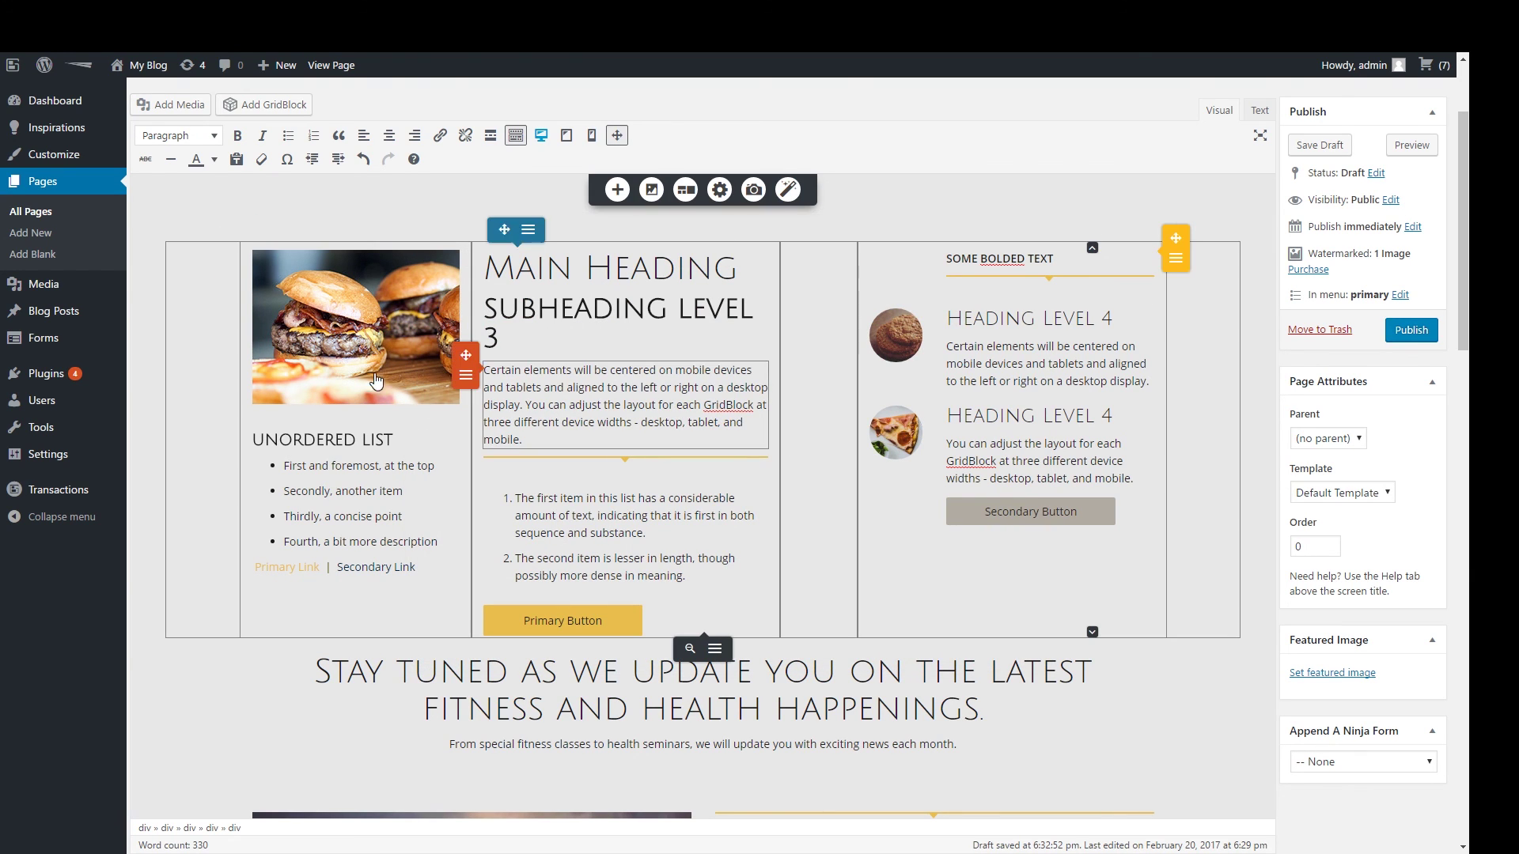
Step: Open the Replace Image dialog for the burger photo
{"action": "left_click", "coordinate": [375, 322]}
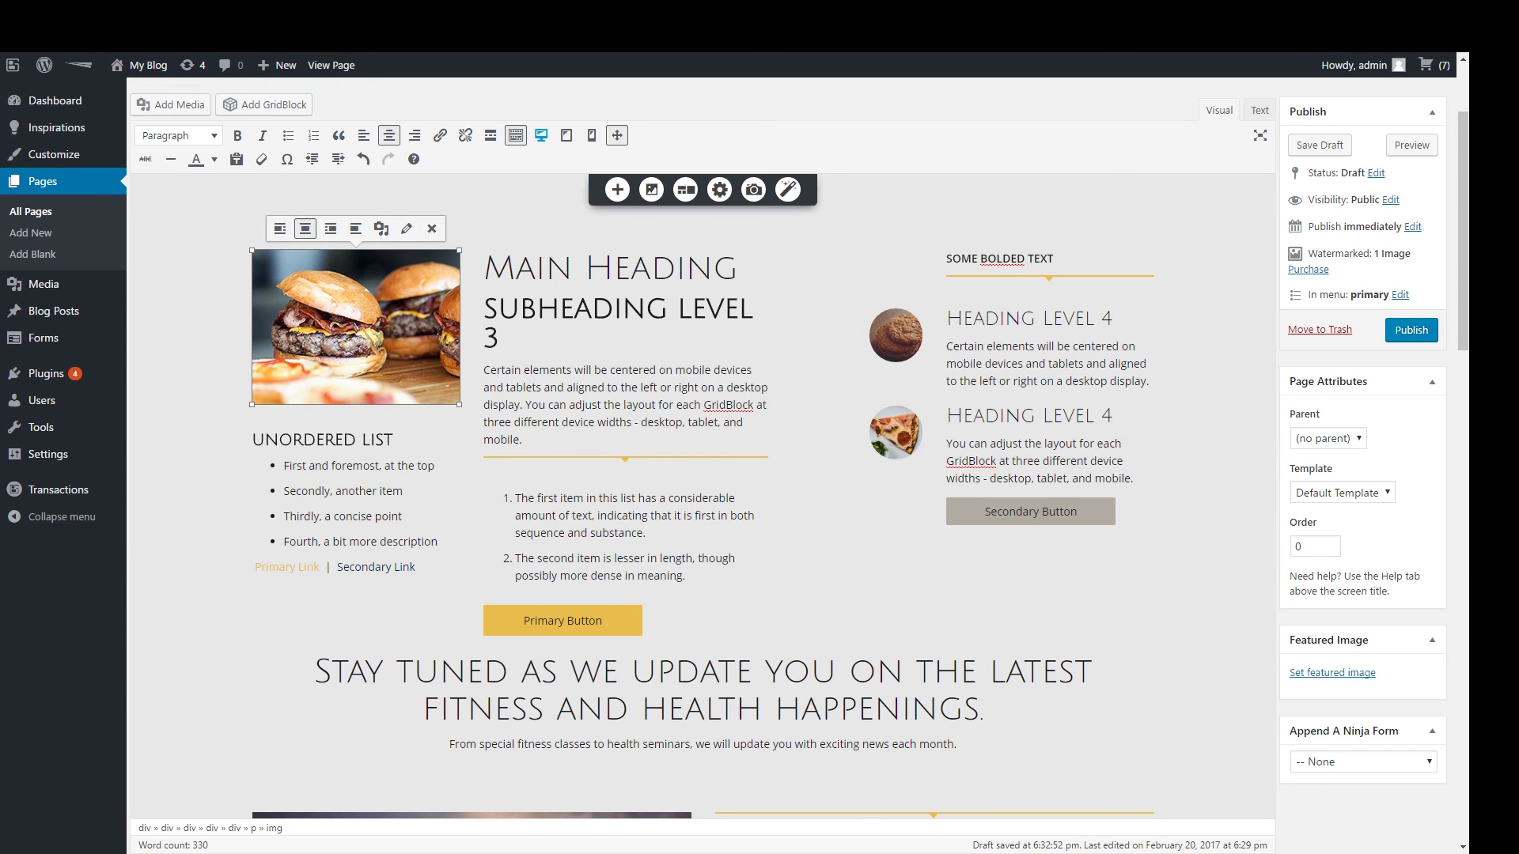
{"action": "left_click", "coordinate": [381, 229]}
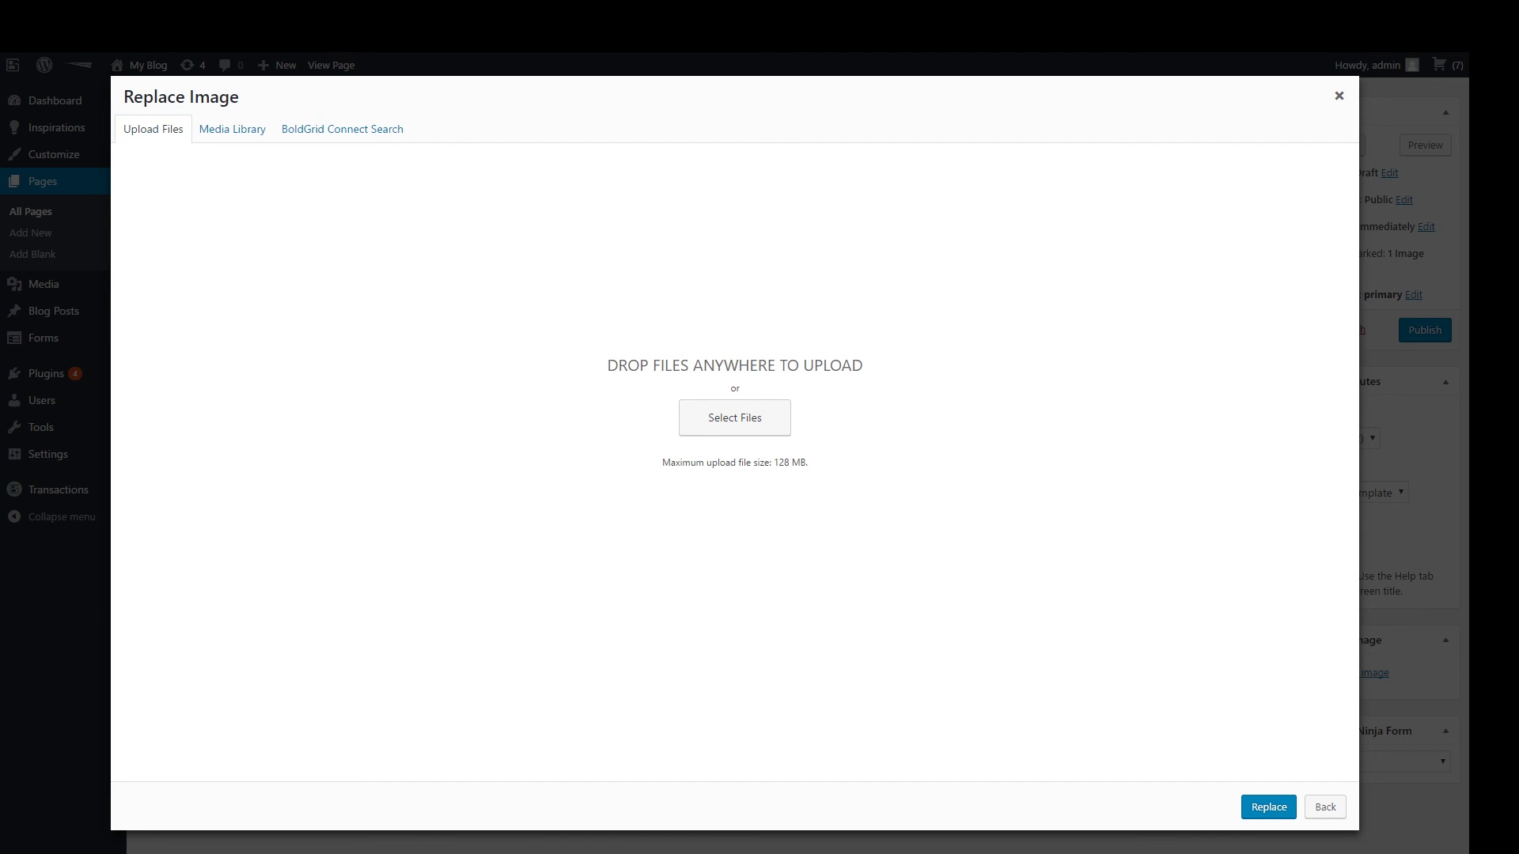
Step: Search BoldGrid Connect stock images for 'surf' in the Replace Image dialog
{"action": "left_click", "coordinate": [231, 133]}
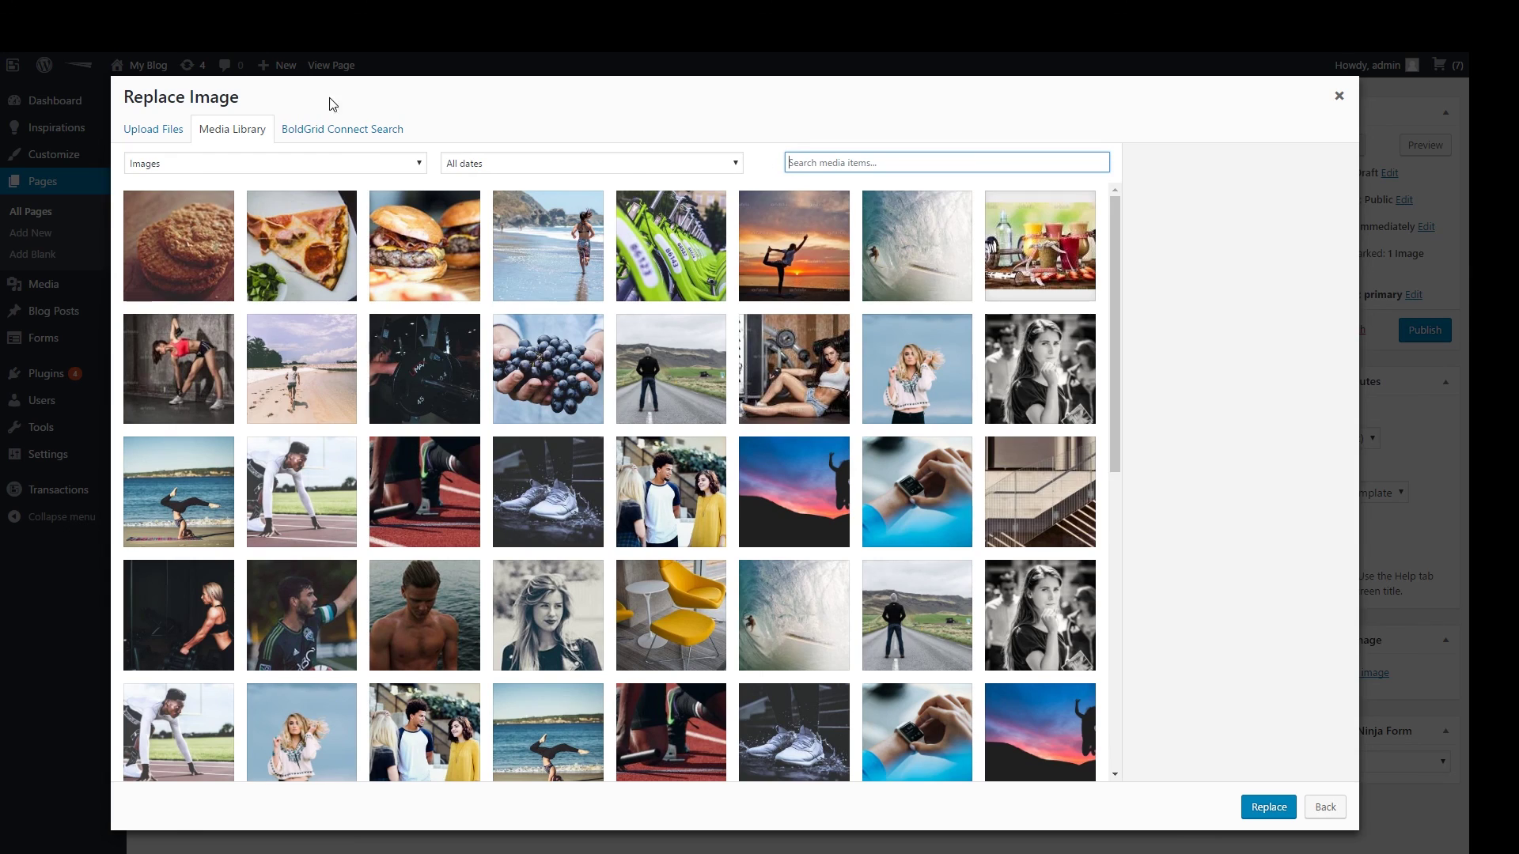
{"action": "left_click", "coordinate": [346, 132]}
{"action": "type", "text": "su"}
{"action": "left_click", "coordinate": [1082, 174]}
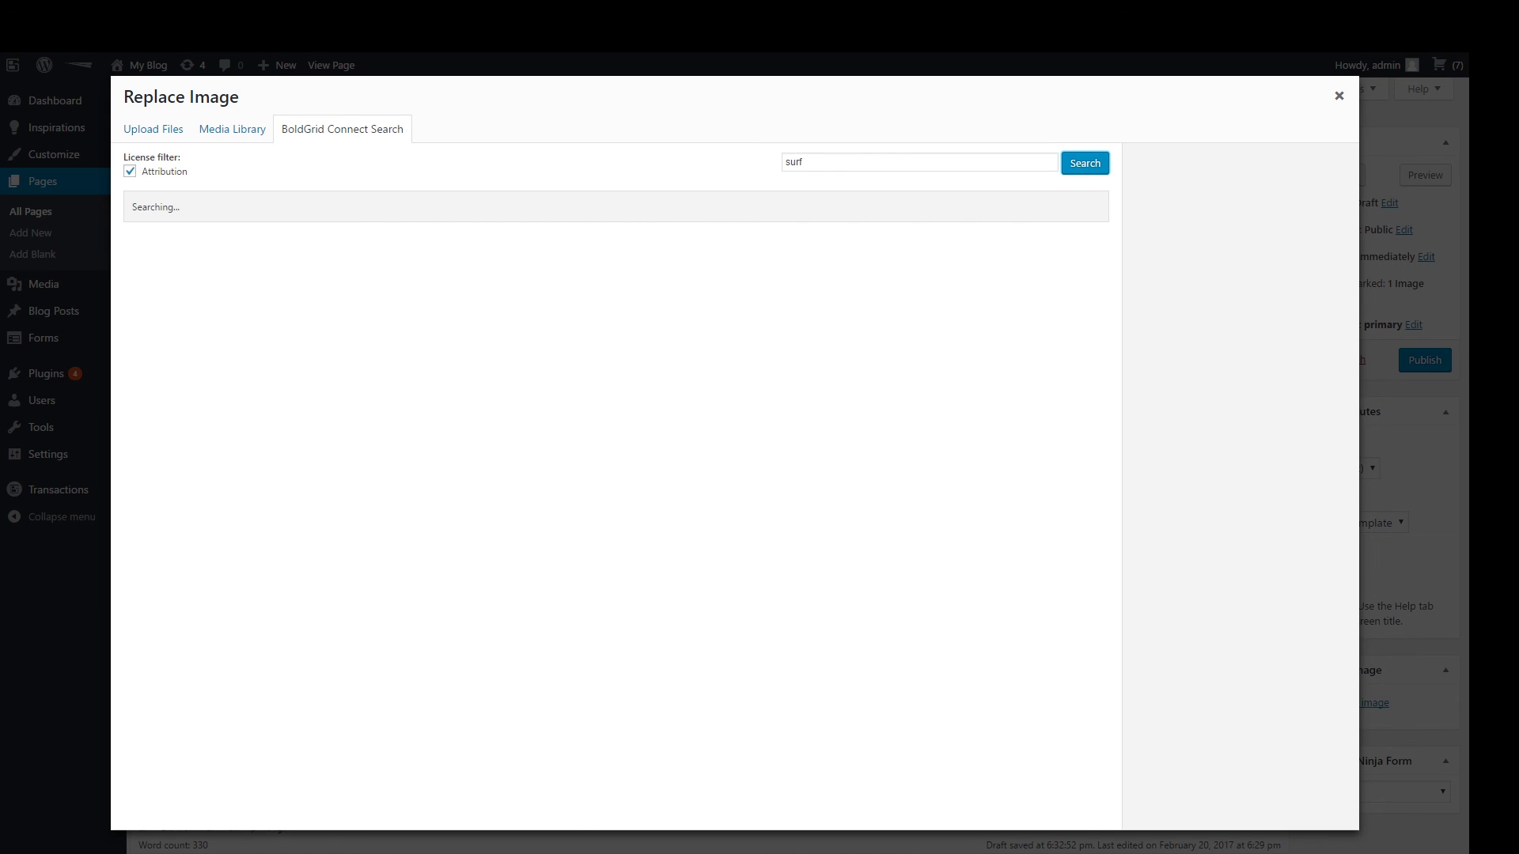